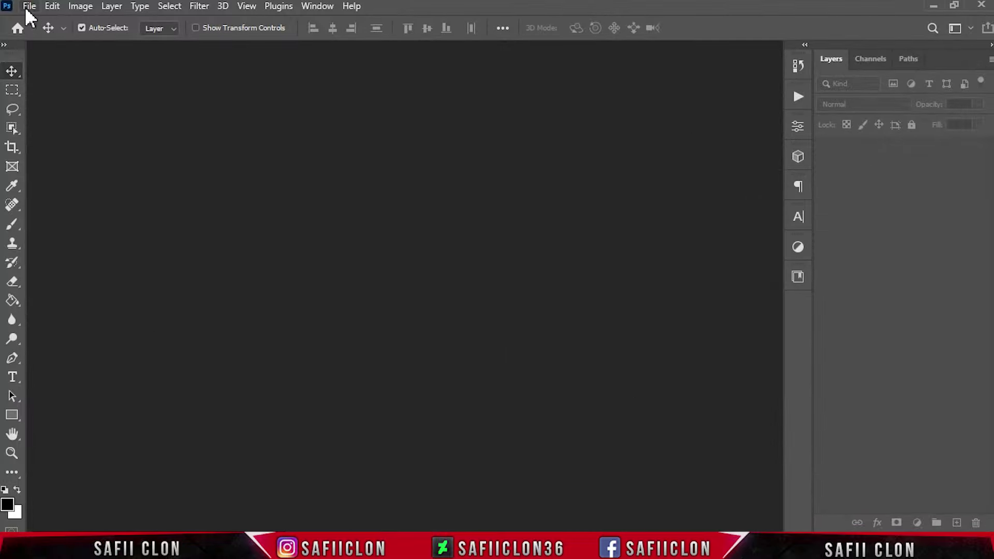
# Step: Create Untitled-1, a 500 × 500 px canvas at 300 ppi with a white background
pyautogui.click(29, 6)
pyautogui.click(77, 20)
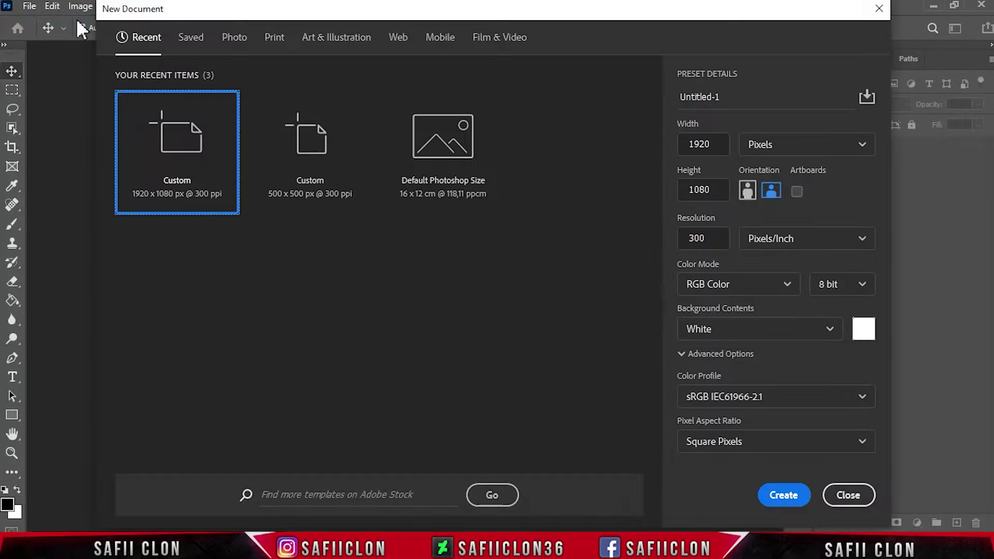
pyautogui.click(809, 145)
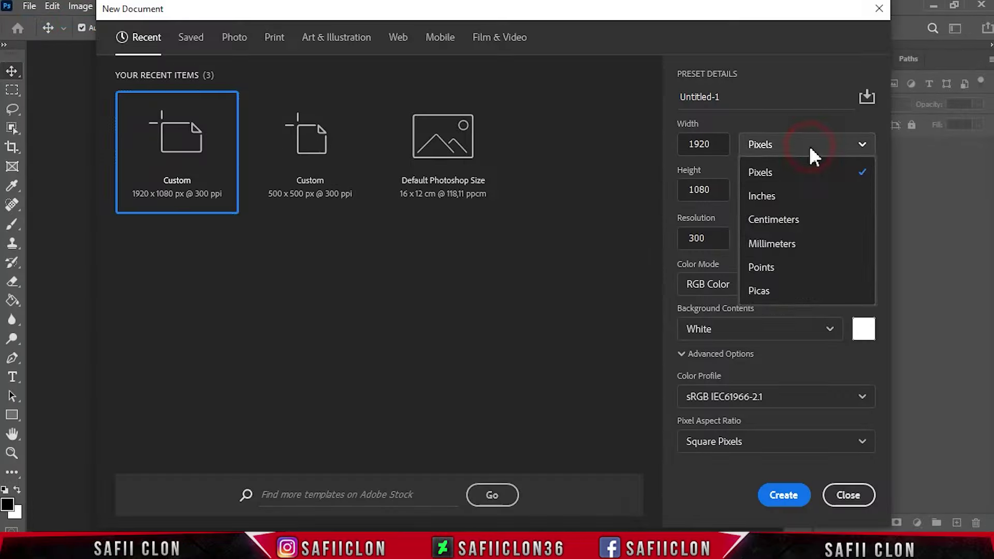
pyautogui.click(763, 174)
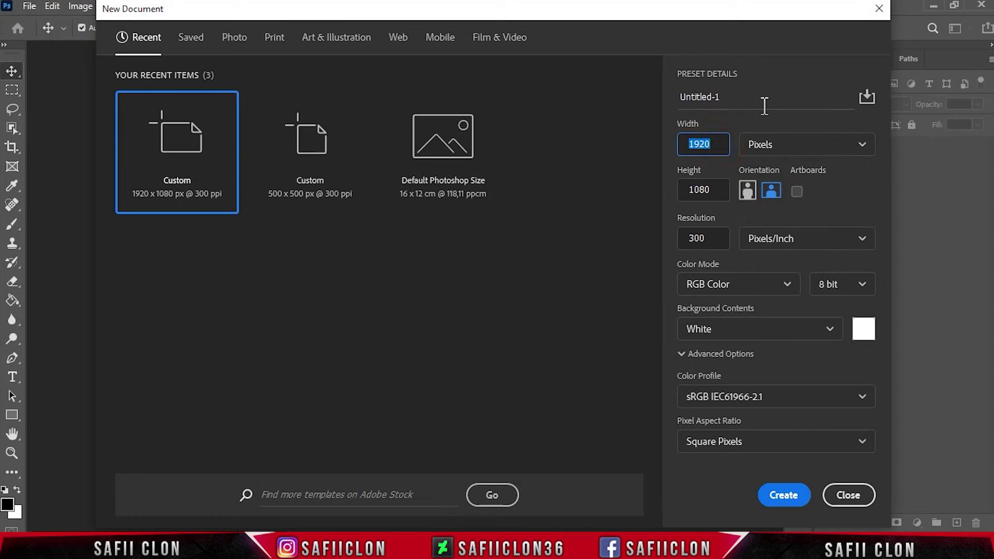
pyautogui.click(703, 143)
pyautogui.write('500')
pyautogui.click(724, 190)
pyautogui.doubleClick(699, 190)
pyautogui.write('5')
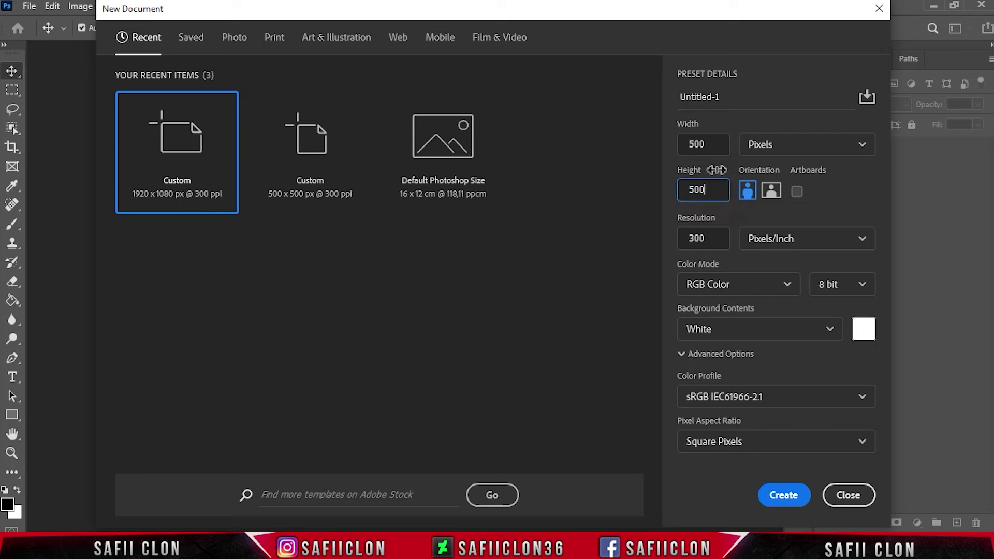
pyautogui.click(796, 240)
pyautogui.click(789, 263)
pyautogui.doubleClick(719, 243)
pyautogui.click(788, 500)
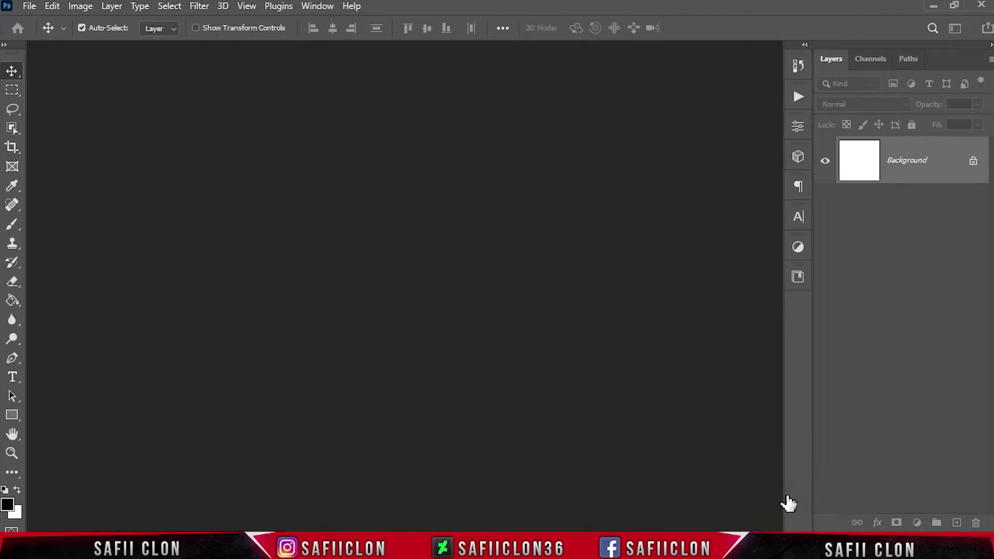
# Step: Set up the Rectangle Tool with a black fill and no stroke
pyautogui.click(12, 414)
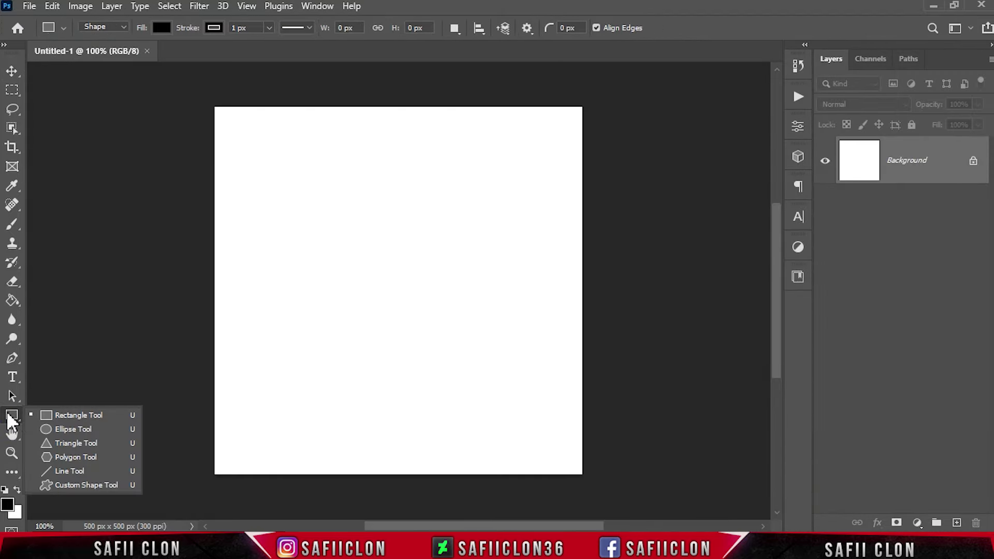
pyautogui.click(69, 417)
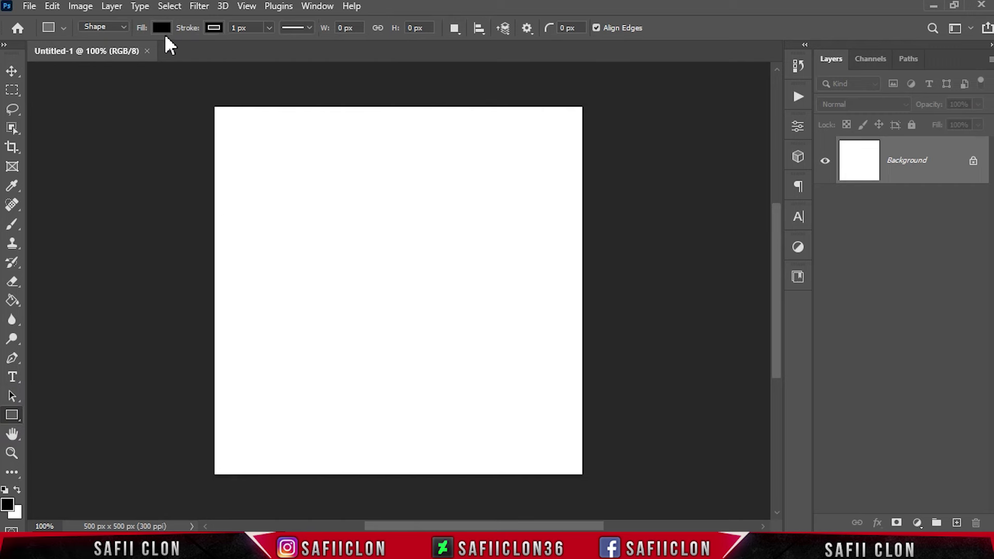
pyautogui.click(161, 28)
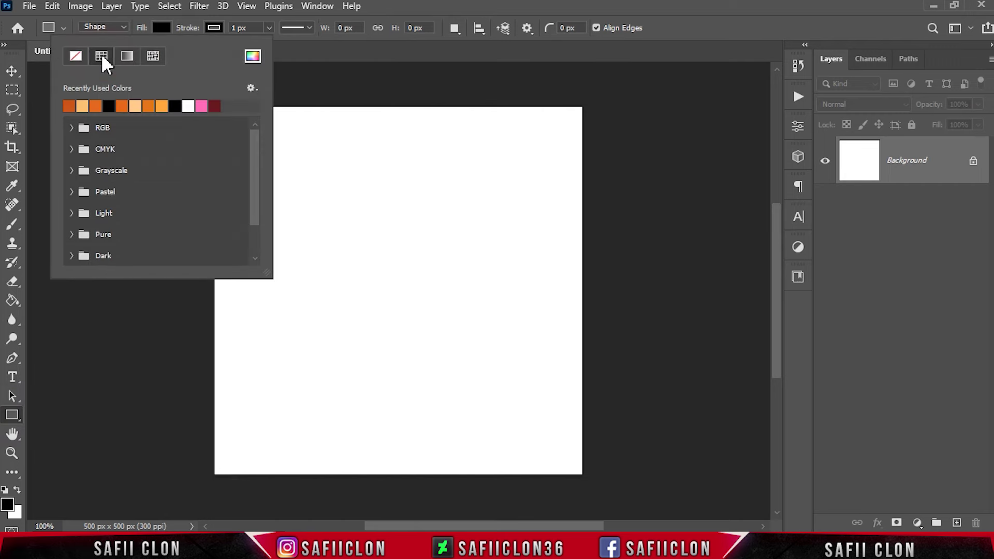
pyautogui.click(252, 56)
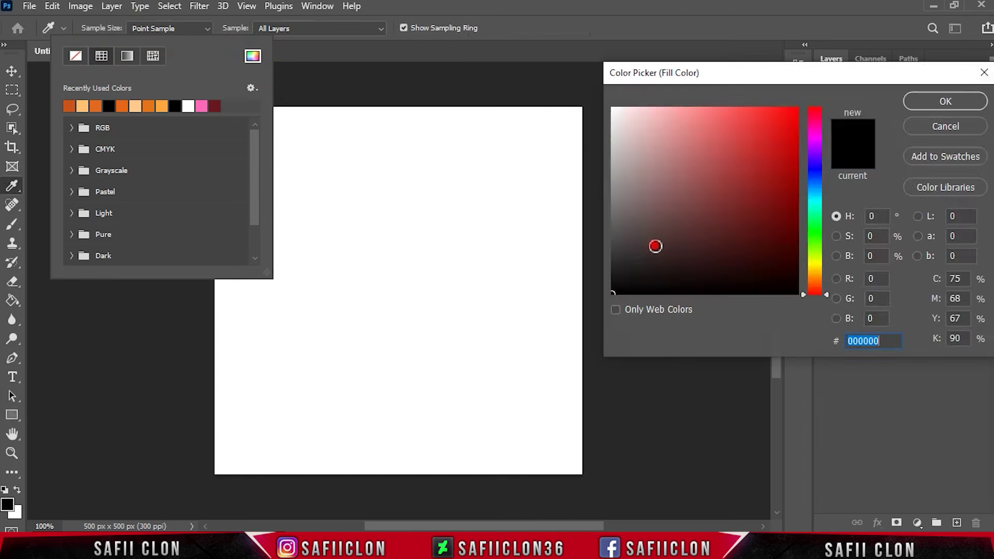
pyautogui.click(929, 101)
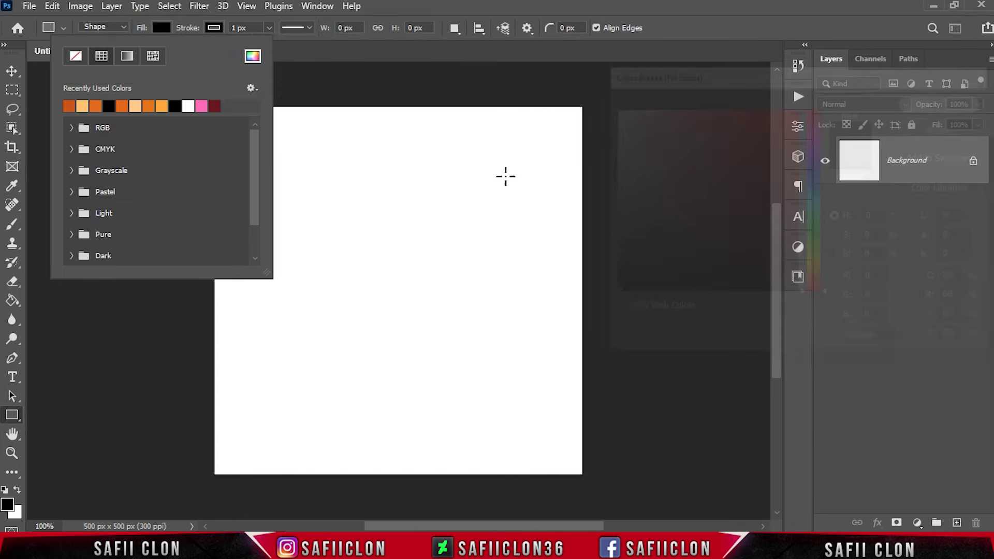
pyautogui.click(160, 27)
pyautogui.click(214, 27)
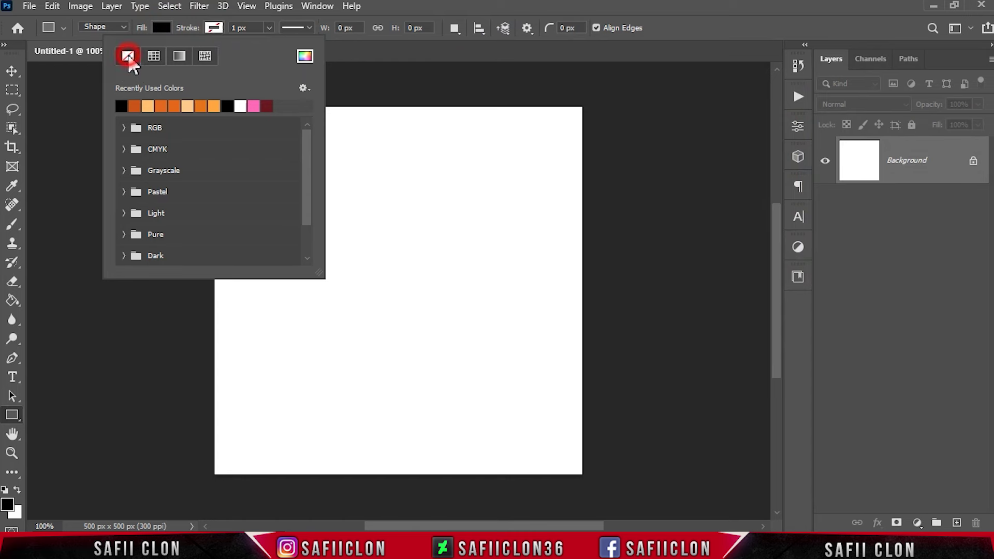
pyautogui.click(215, 28)
# Step: Draw a 502 × 23 px black bar, Rectangle 1, across the canvas top
pyautogui.click(455, 28)
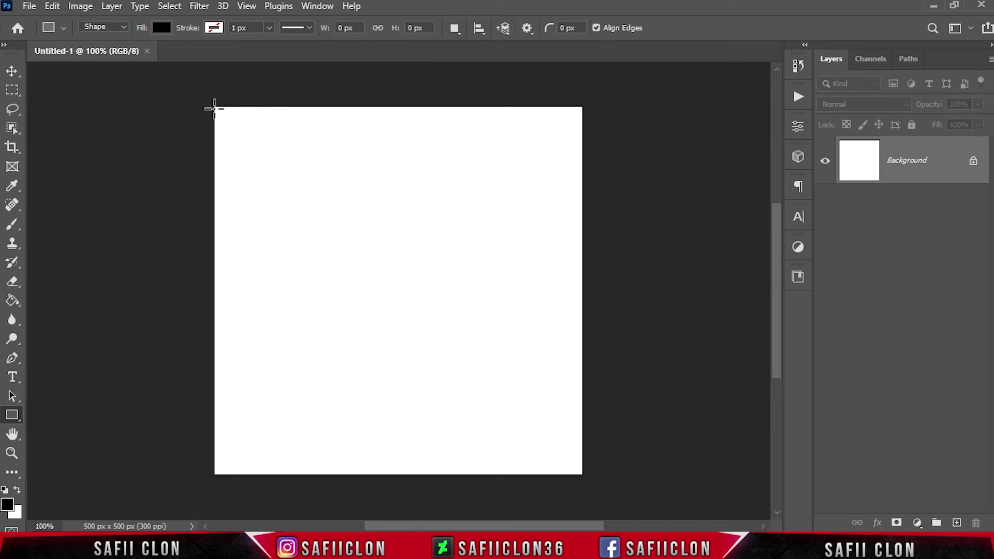
pyautogui.moveTo(214, 107); pyautogui.dragTo(584, 122)
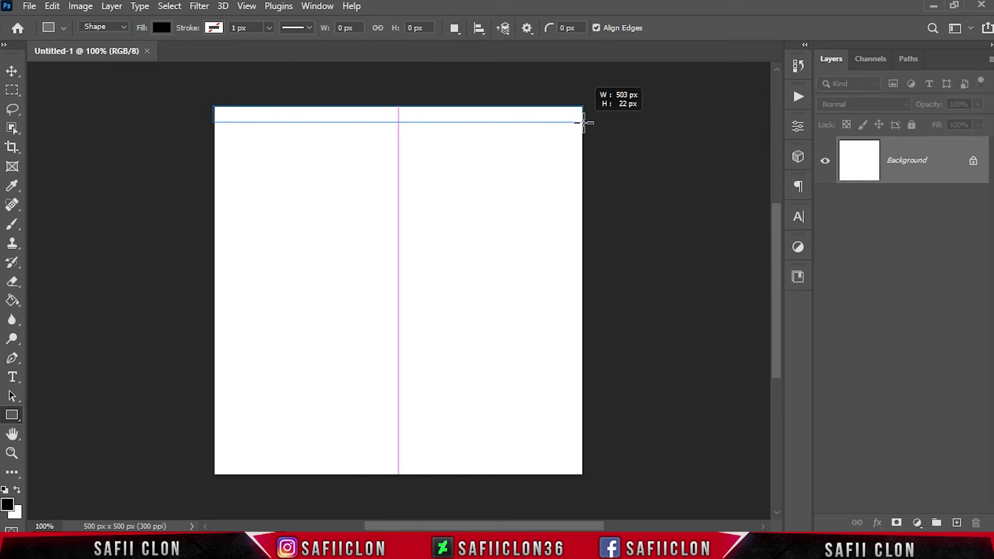
pyautogui.moveTo(582, 122); pyautogui.dragTo(582, 123)
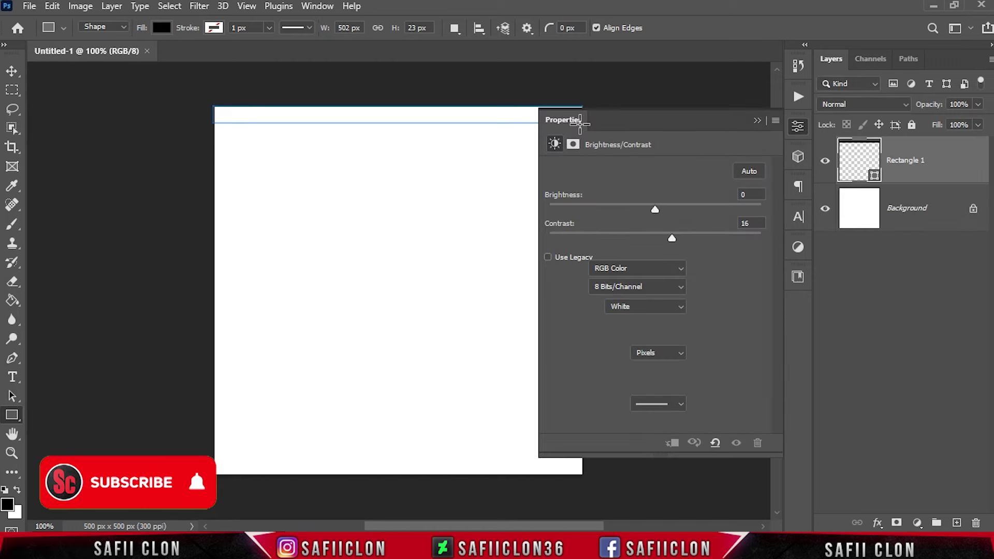
pyautogui.click(756, 120)
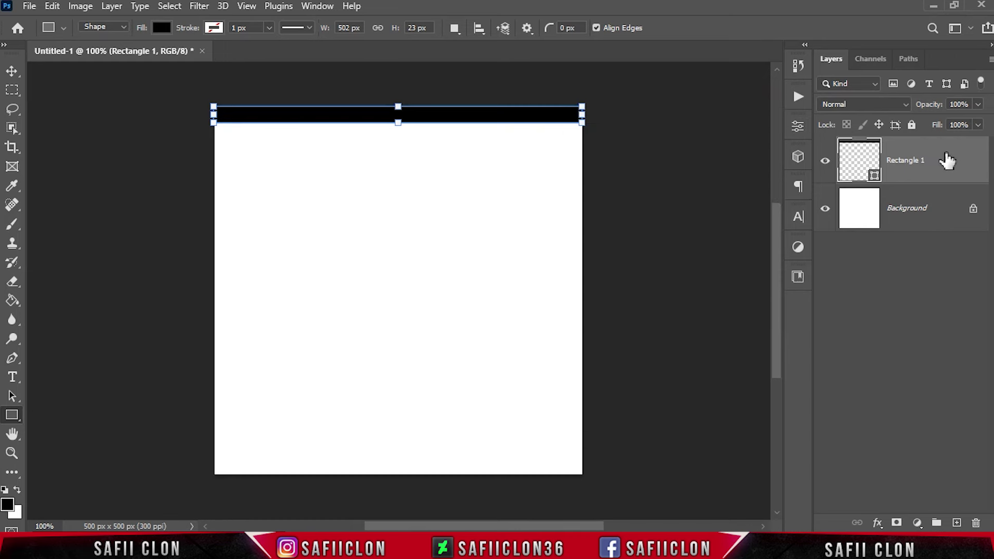
# Step: Duplicate Rectangle 1 and move the copy 36 px down the canvas
pyautogui.rightClick(953, 160)
pyautogui.click(787, 73)
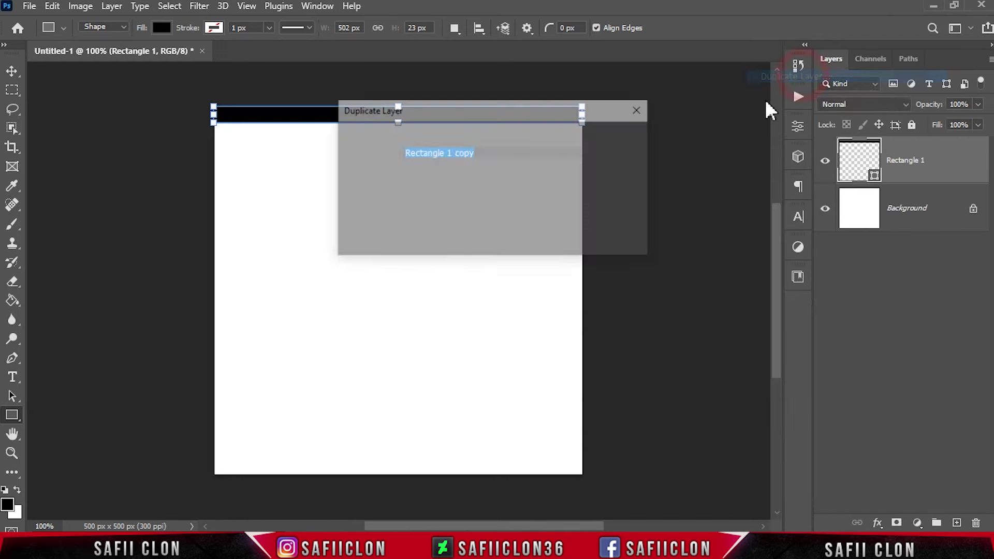
pyautogui.click(620, 139)
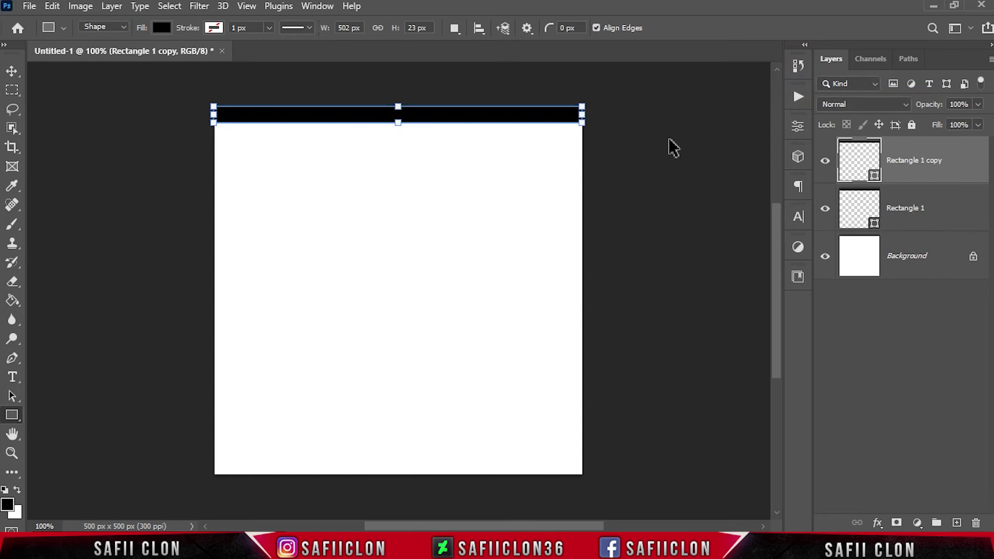
pyautogui.hotkey('ctrl', 't')
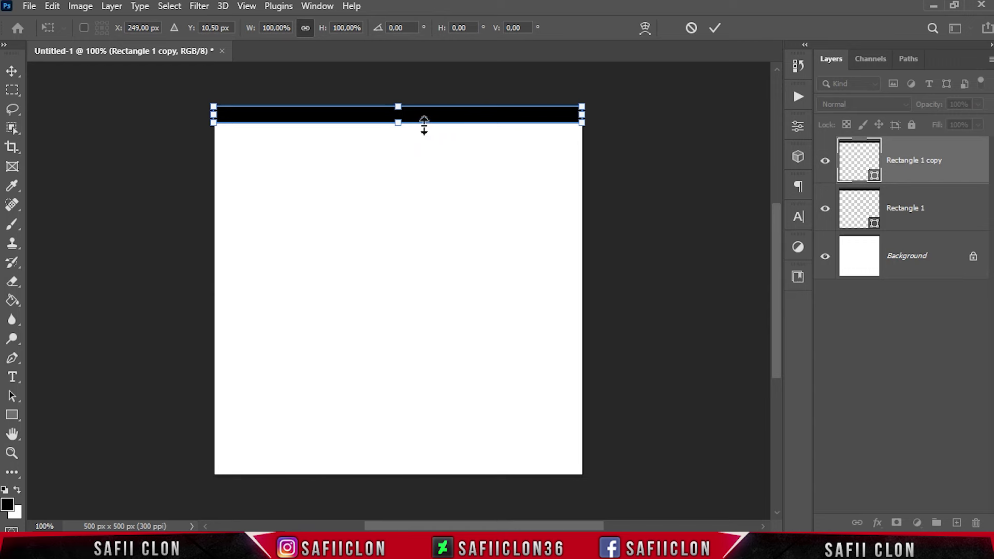
pyautogui.moveTo(423, 119); pyautogui.dragTo(423, 147)
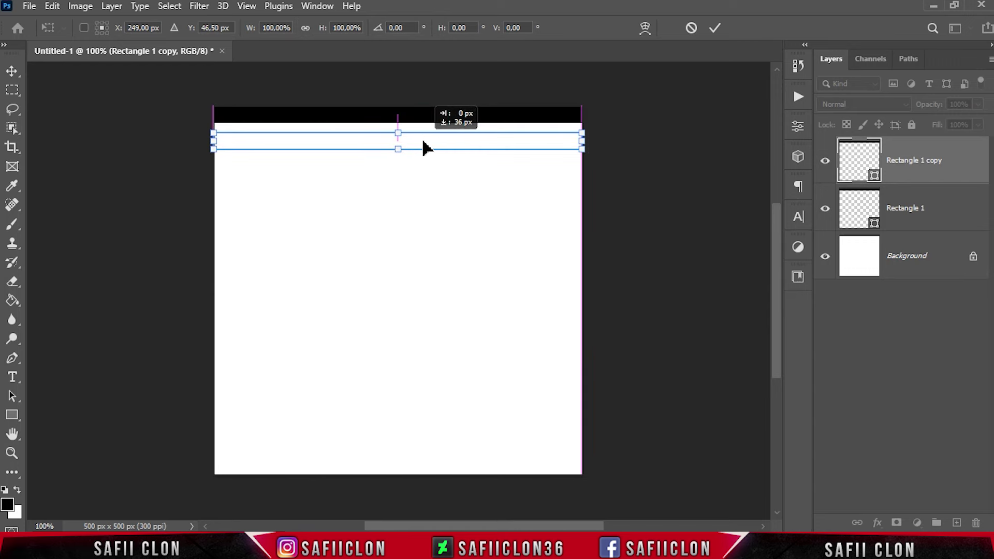
pyautogui.moveTo(423, 148); pyautogui.dragTo(423, 148)
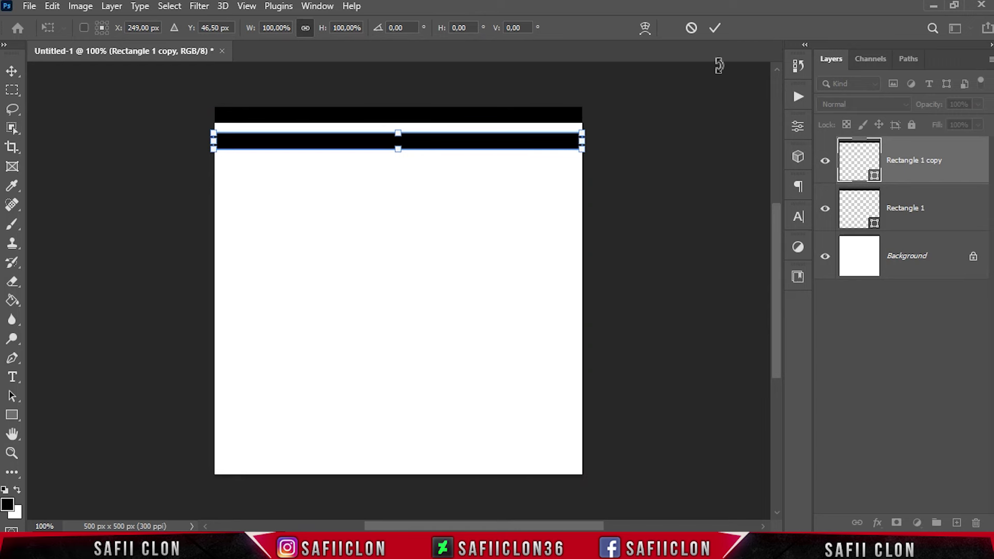
pyautogui.click(714, 29)
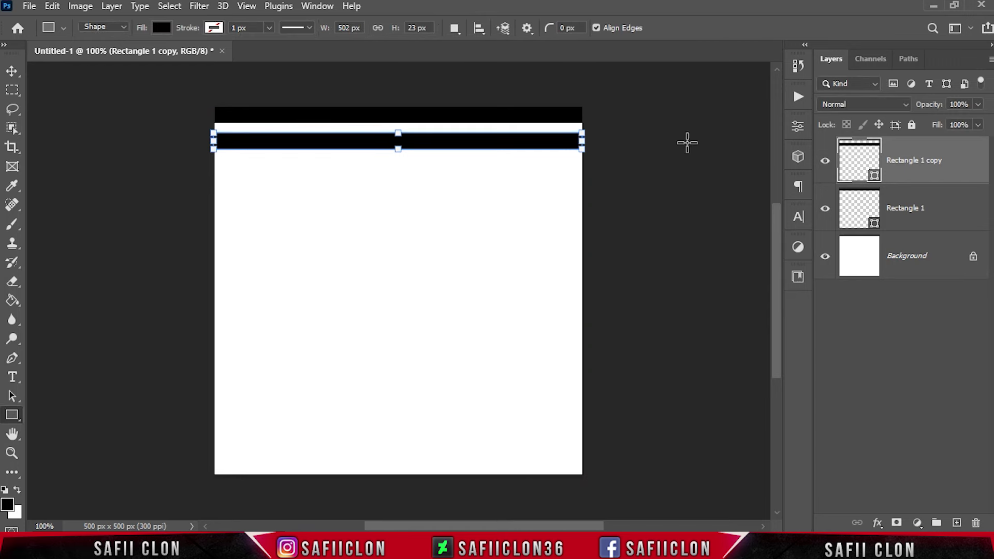
# Step: Repeat the copy-and-shift with Ctrl+Shift+Alt+T to stack stripes down the canvas
pyautogui.click(11, 71)
pyautogui.click(920, 148)
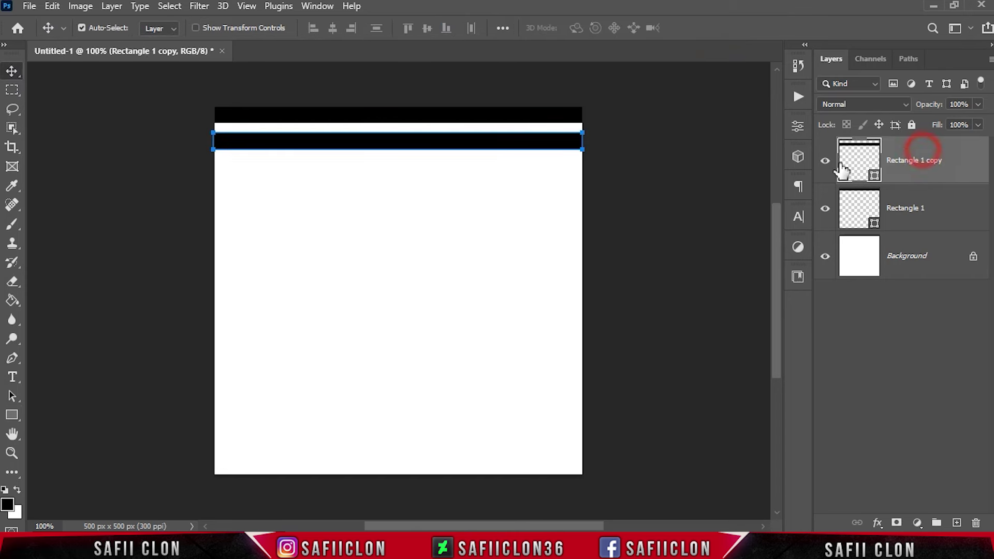
pyautogui.hotkey('ctrl', 'shift', 'alt', 't')
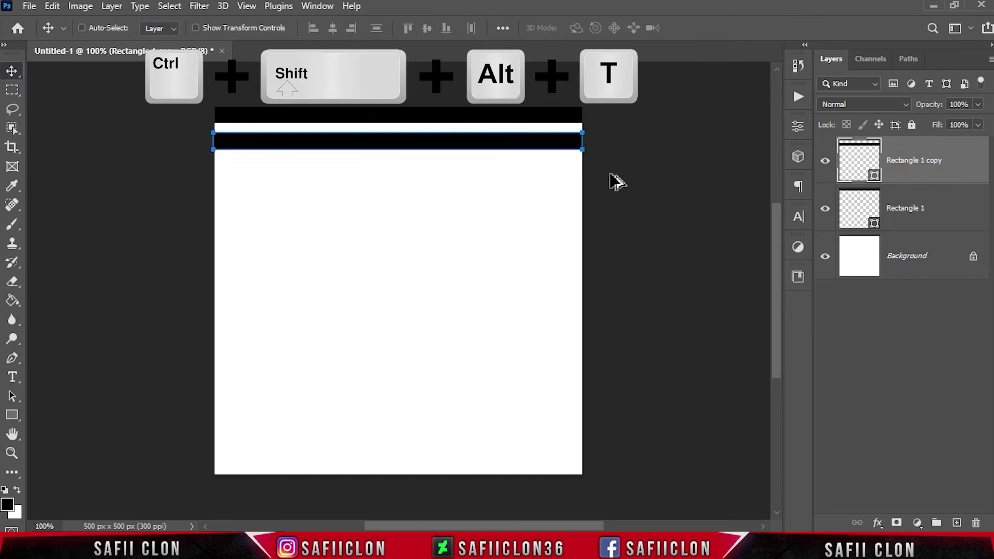
pyautogui.hotkey('ctrl', 'shift', 'alt', 't')
pyautogui.hotkey('ctrl', 'shift', 'alt', 't')
pyautogui.hotkey('ctrl', 'shift', 'alt', 't')
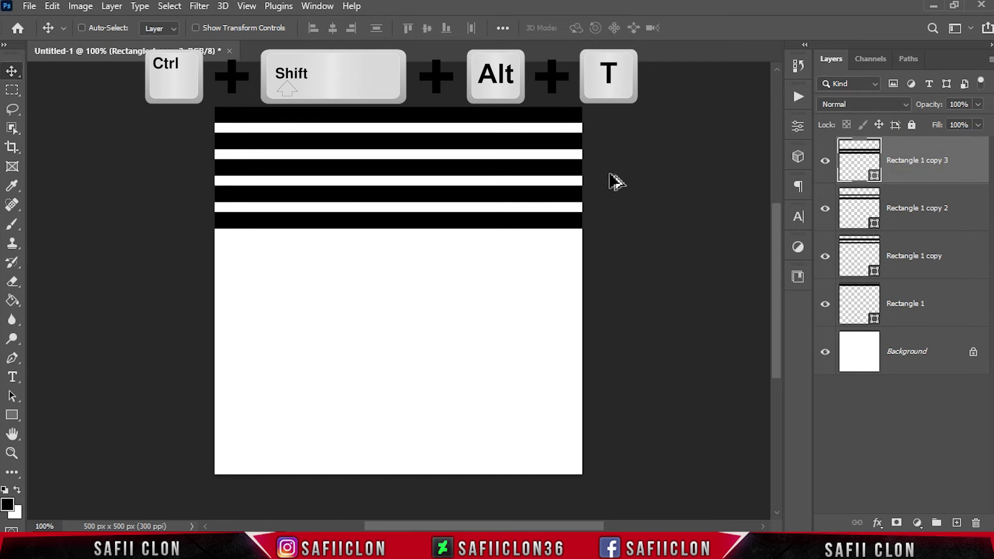
pyautogui.hotkey('ctrl', 'shift', 'alt', 't')
pyautogui.hotkey('ctrl', 'shift', 'alt', 't')
pyautogui.hotkey('ctrl', 'shift', 'alt', 't')
pyautogui.hotkey('ctrl', 'shift', 'alt', 't')
pyautogui.hotkey('ctrl', 'shift', 'alt', 't')
pyautogui.hotkey('ctrl', 'shift', 'alt', 't')
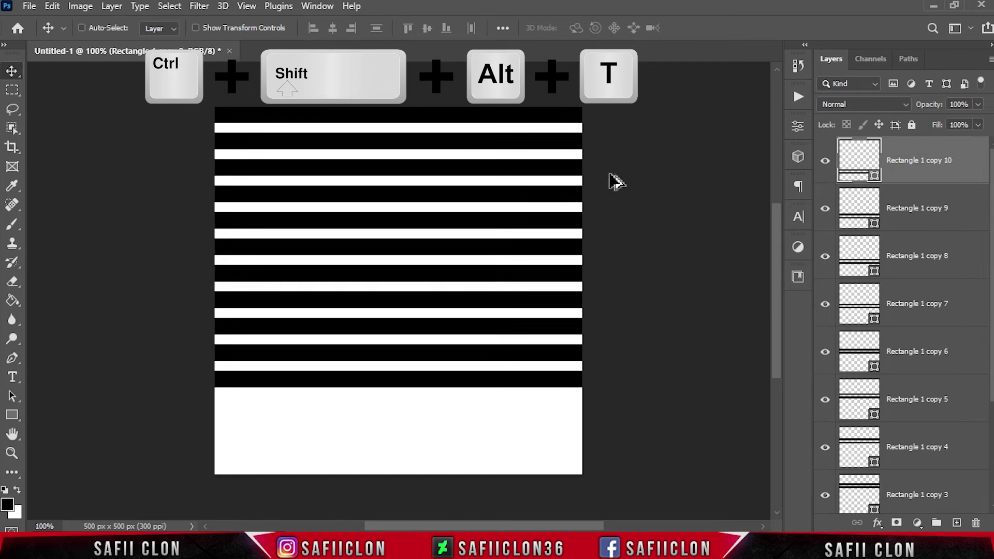
pyautogui.hotkey('ctrl', 'shift', 'alt', 't')
pyautogui.hotkey('ctrl', 'shift', 'alt', 't')
pyautogui.hotkey('ctrl', 'shift', 'alt', 't')
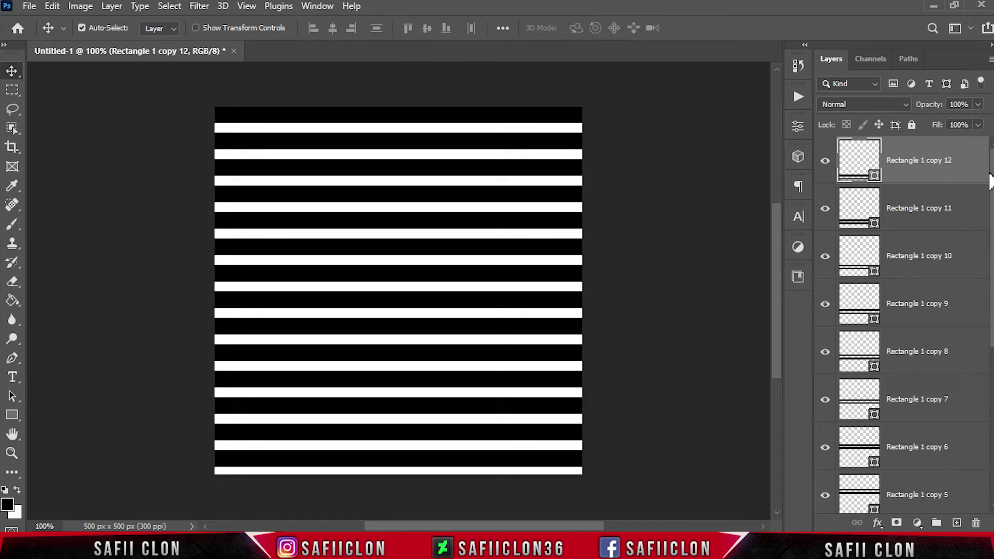
# Step: Group all the stripe layers into Group 1
pyautogui.scroll(-5, 922, 311)
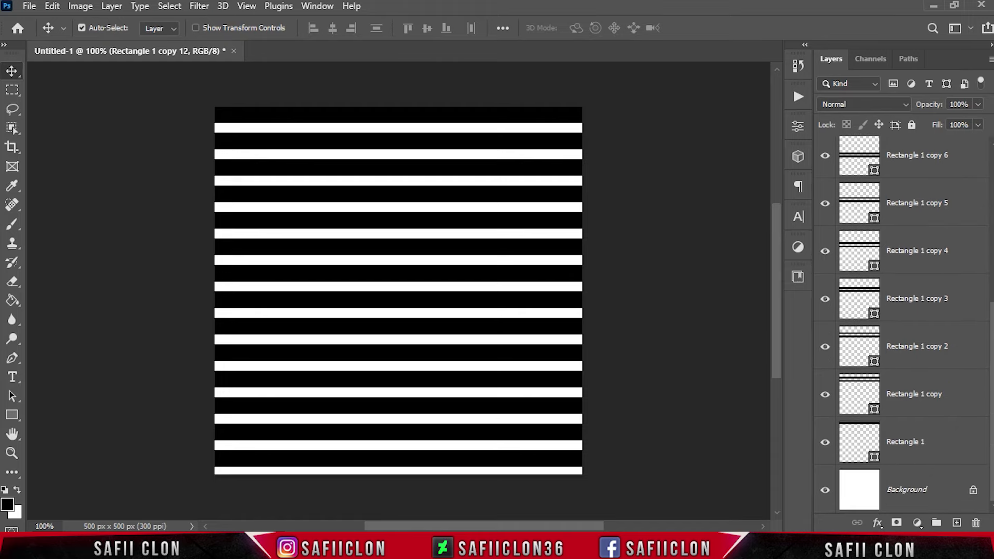
pyautogui.keyDown('shift'); pyautogui.click(946, 446); pyautogui.keyUp('shift')
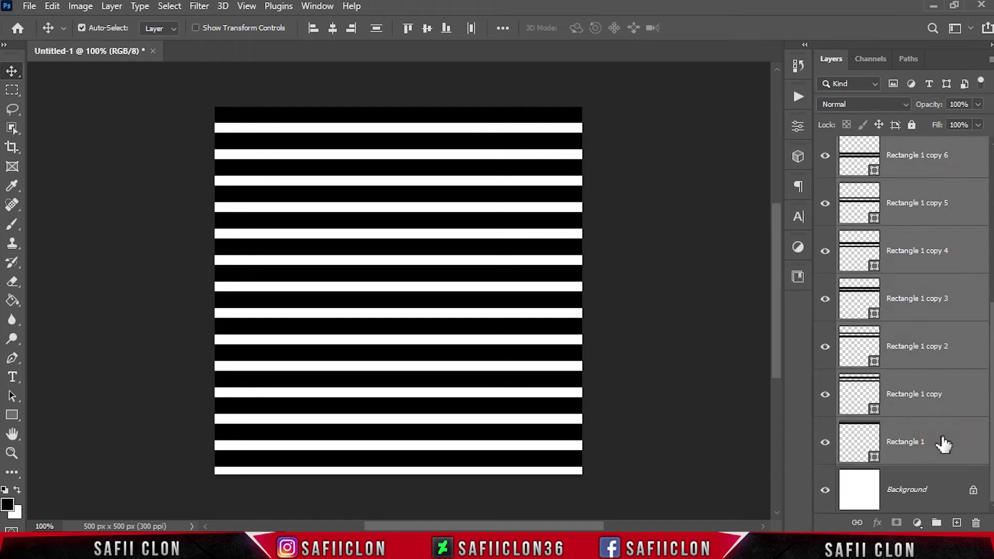
pyautogui.rightClick(942, 439)
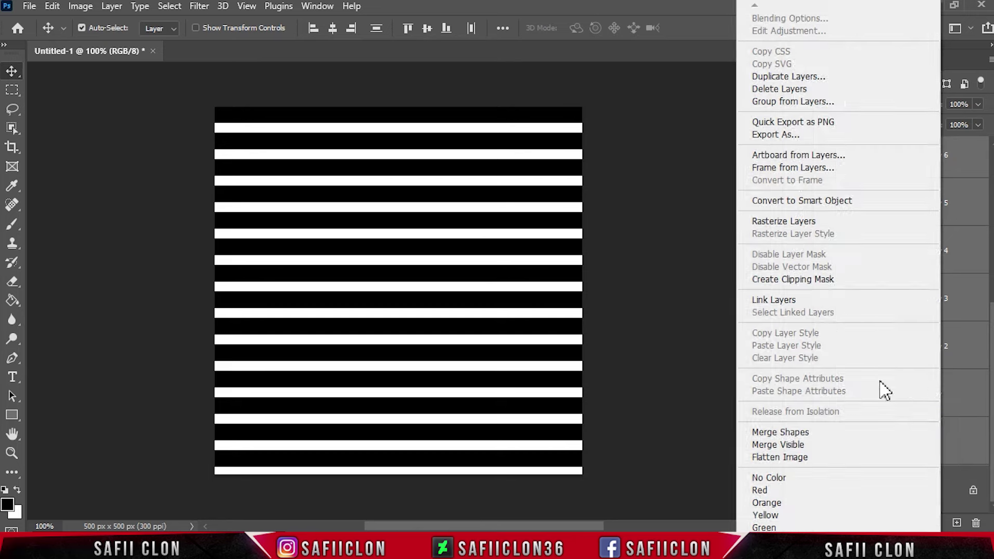
pyautogui.click(776, 101)
pyautogui.click(620, 160)
# Step: Hide the white Background layer and merge Group 1 into one layer
pyautogui.click(825, 181)
pyautogui.click(919, 145)
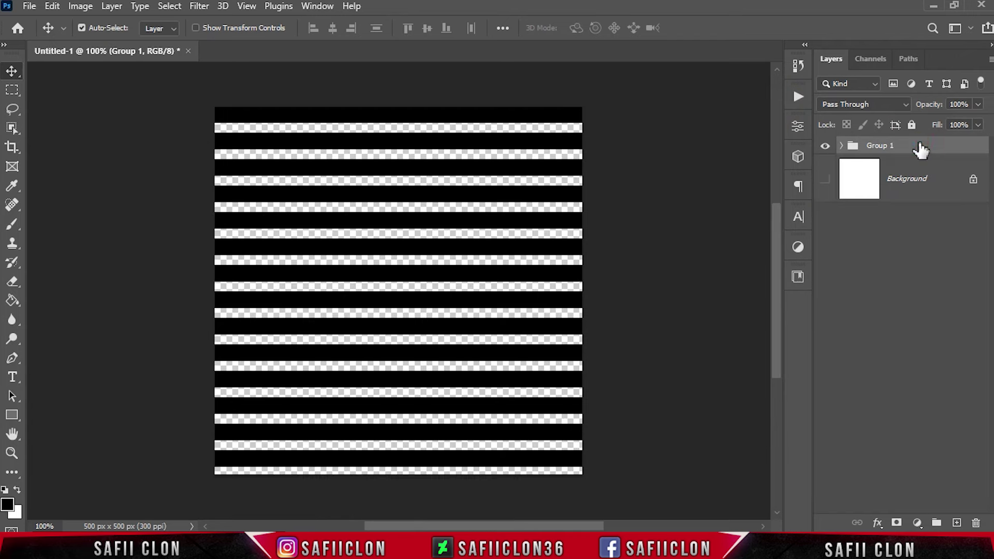
pyautogui.rightClick(920, 150)
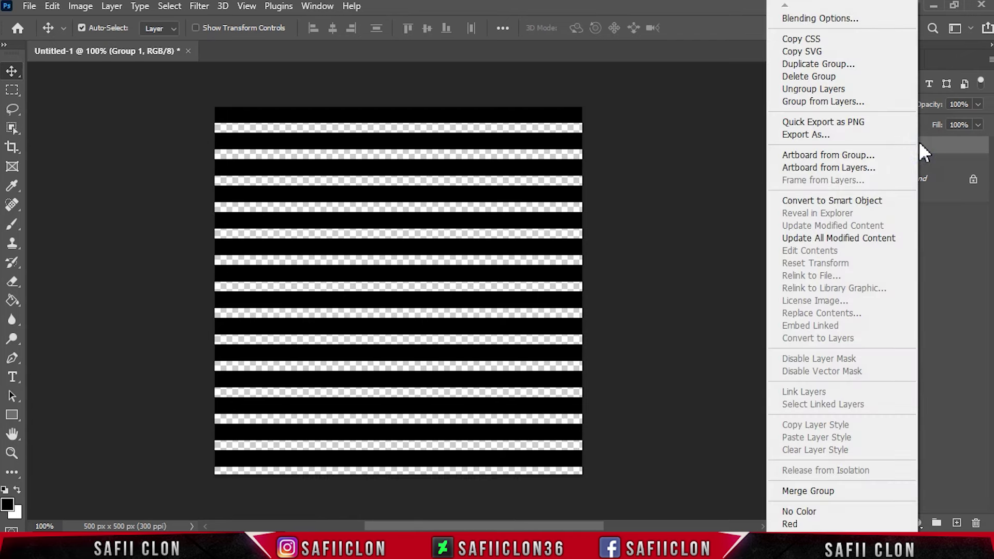
pyautogui.click(835, 491)
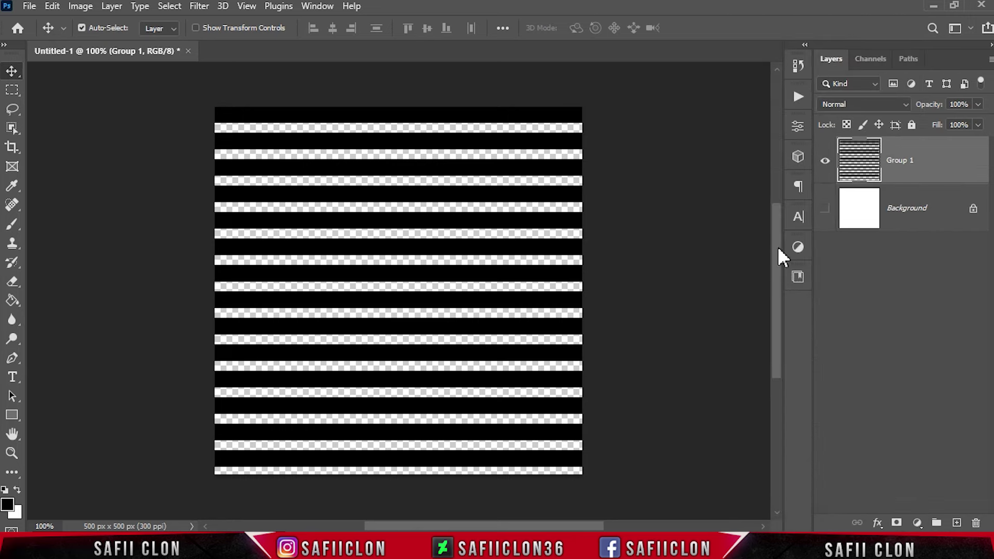
pyautogui.rightClick(938, 166)
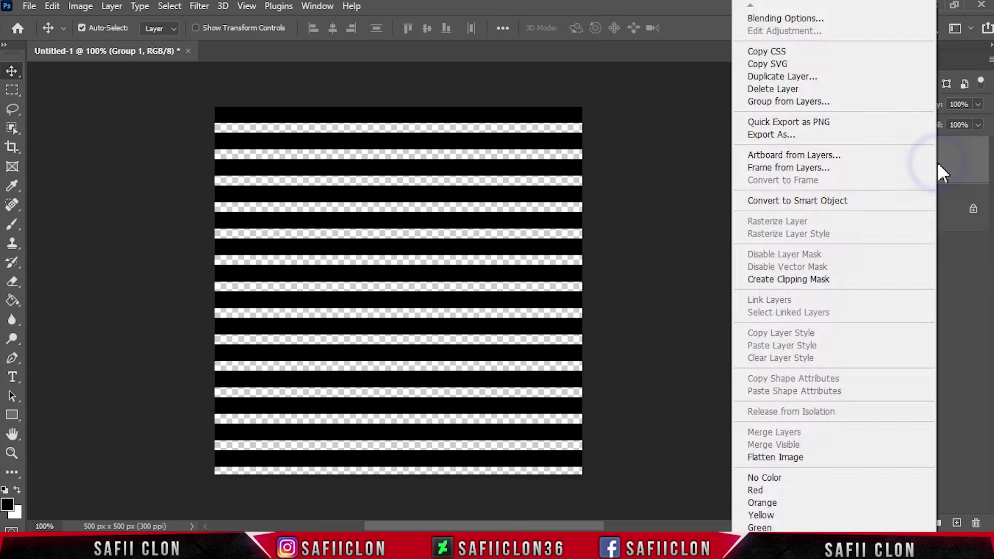
# Step: Give Group 1 a #d02d2d deep red Color Overlay layer style
pyautogui.click(786, 18)
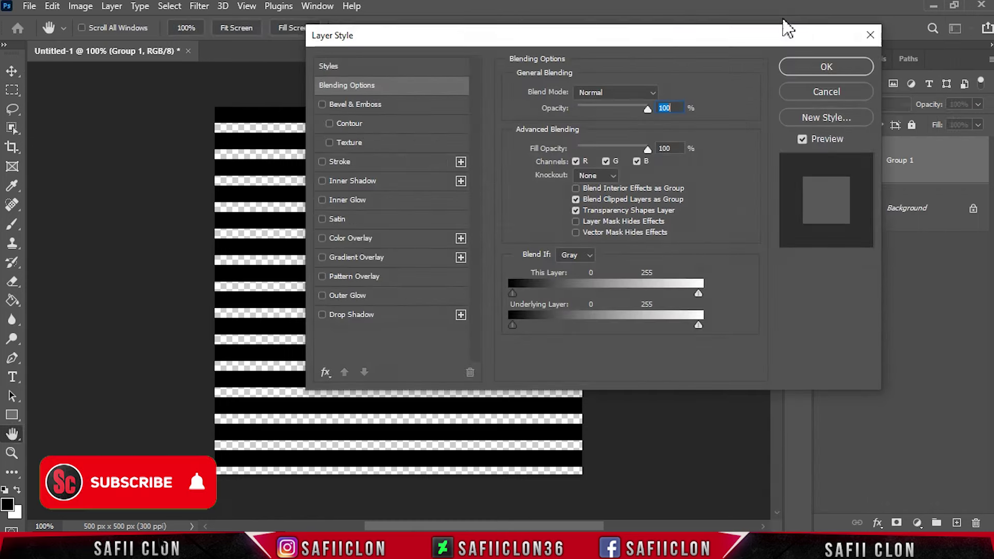
pyautogui.moveTo(538, 84)
pyautogui.mouseDown()
pyautogui.moveTo(766, 92)
pyautogui.moveTo(827, 125)
pyautogui.mouseUp()
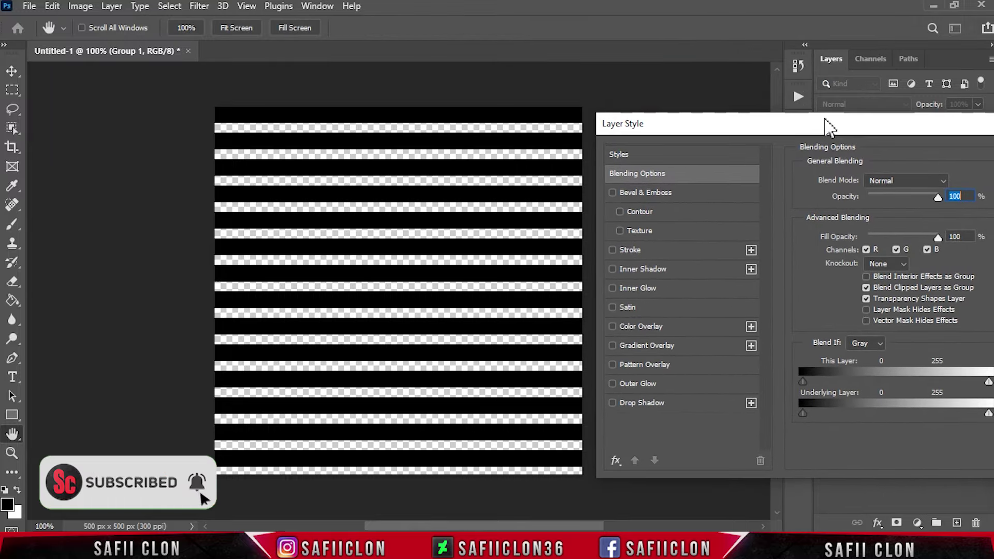
pyautogui.click(693, 326)
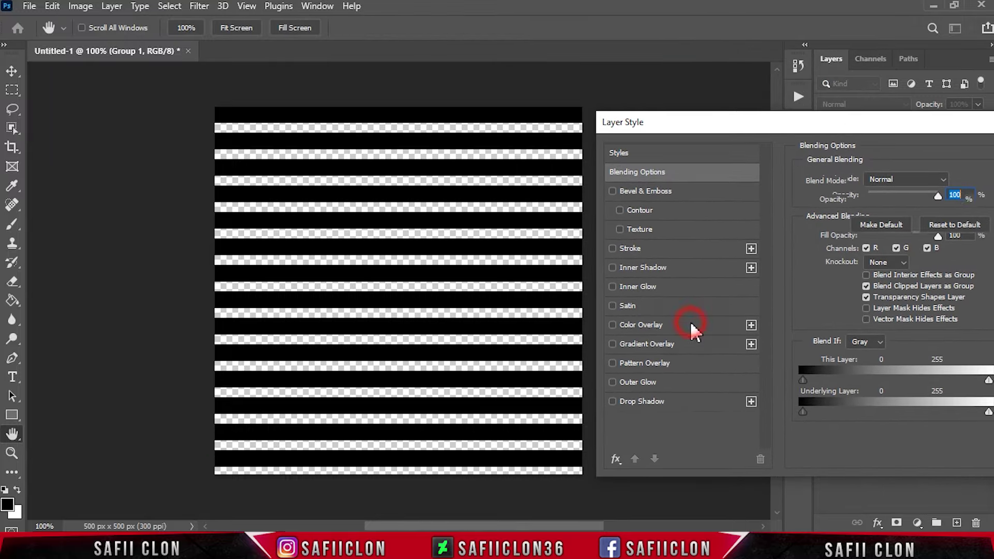
pyautogui.click(953, 183)
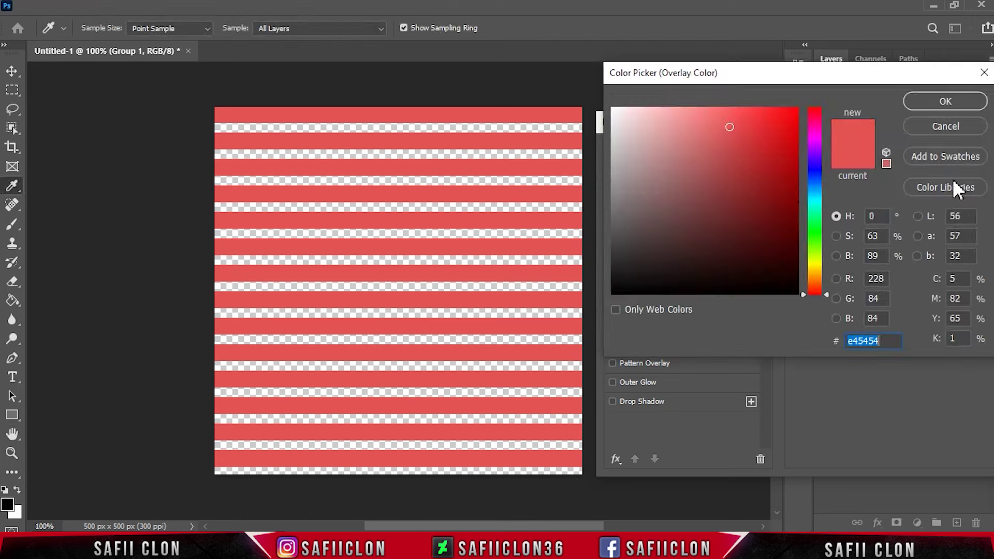
pyautogui.moveTo(745, 126)
pyautogui.mouseDown()
pyautogui.moveTo(756, 117)
pyautogui.moveTo(758, 143)
pyautogui.mouseUp()
pyautogui.click(934, 101)
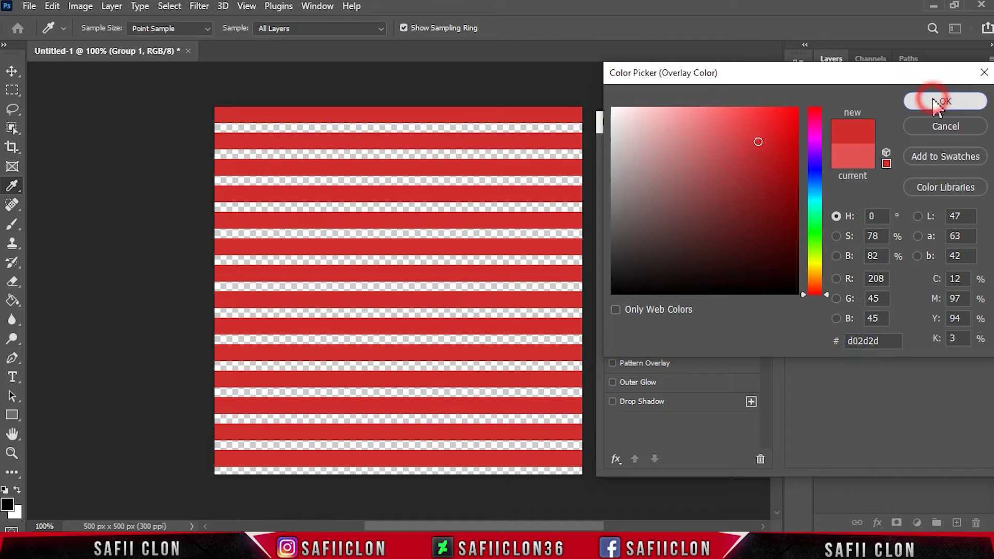
pyautogui.moveTo(923, 133); pyautogui.dragTo(590, 136)
pyautogui.click(792, 158)
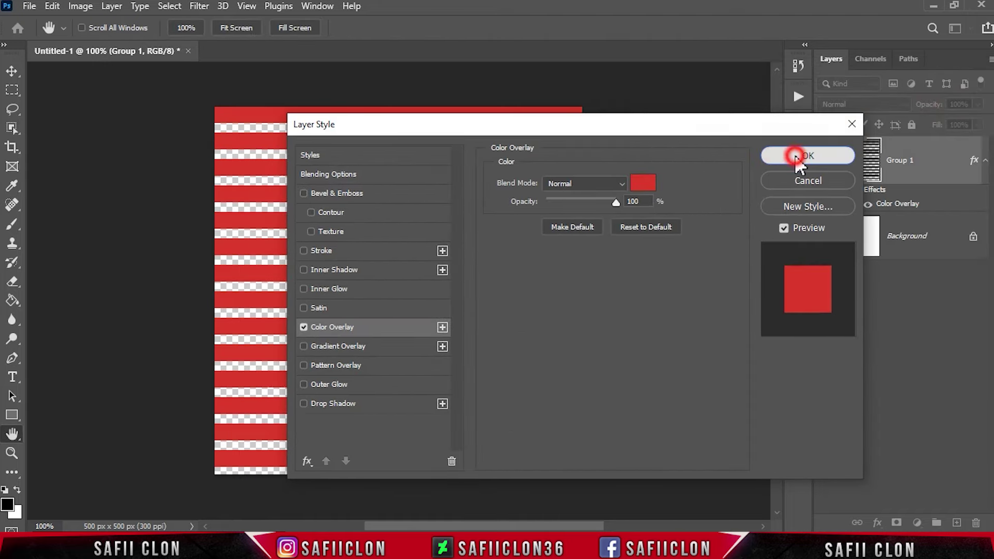
pyautogui.click(52, 7)
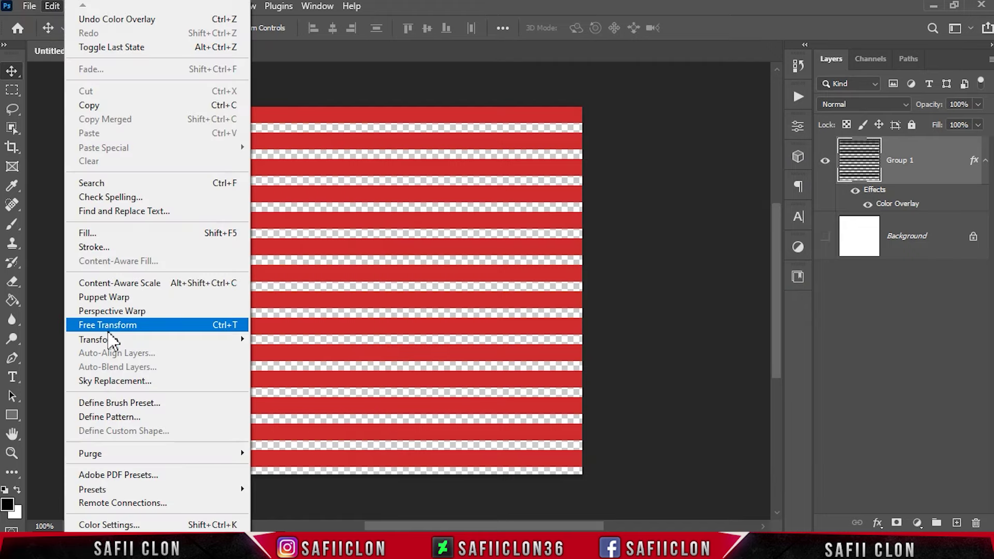
# Step: Define the red stripe image as a new pattern, Pattern 1
pyautogui.click(137, 416)
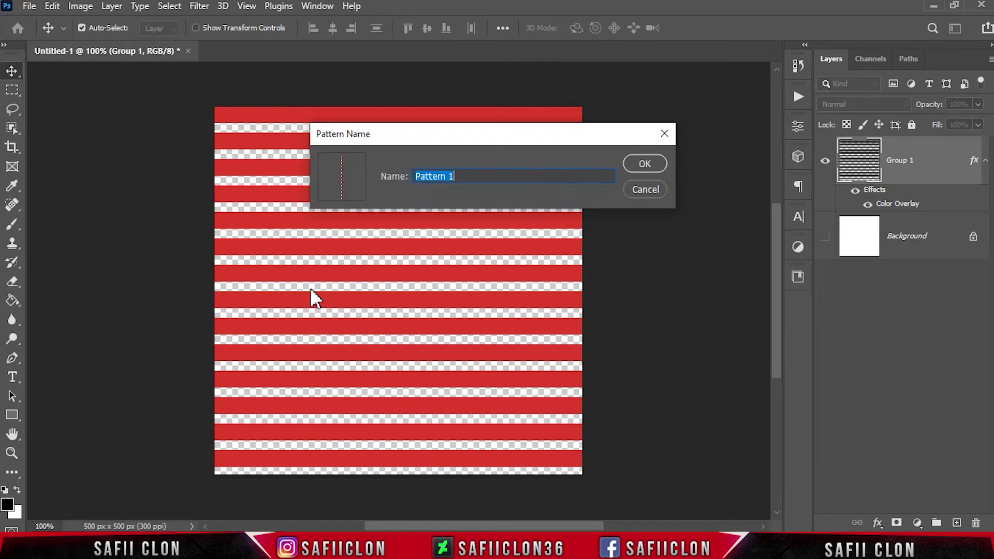
pyautogui.press('BackSpace')
pyautogui.click(462, 176)
pyautogui.click(647, 167)
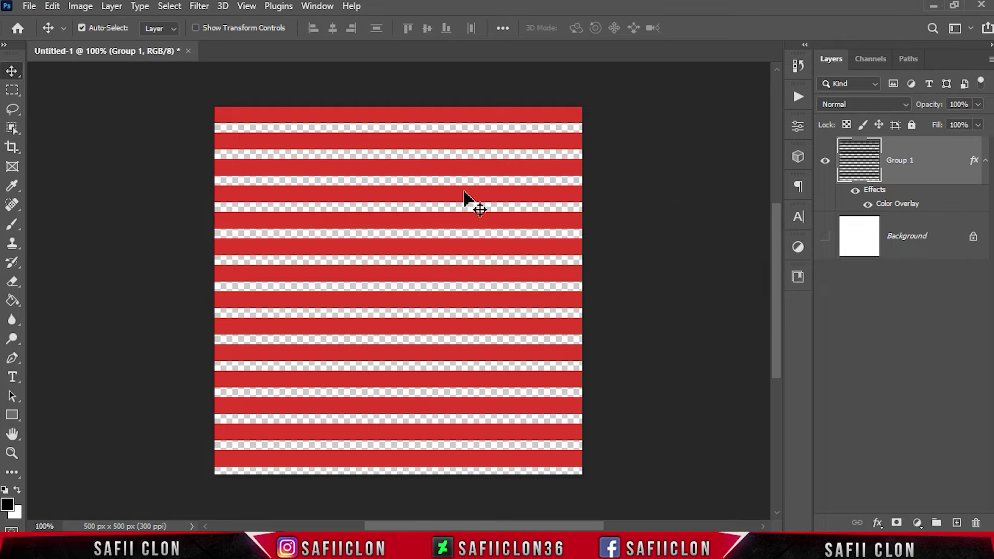
pyautogui.click(28, 8)
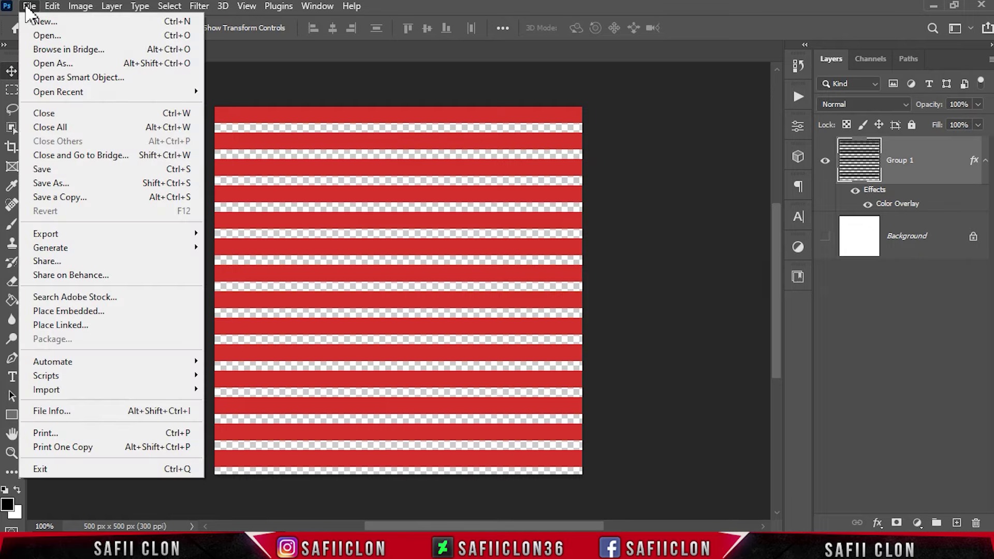
# Step: Create Untitled-2, a 1920 × 1080 px white document at 300 ppi
pyautogui.click(58, 23)
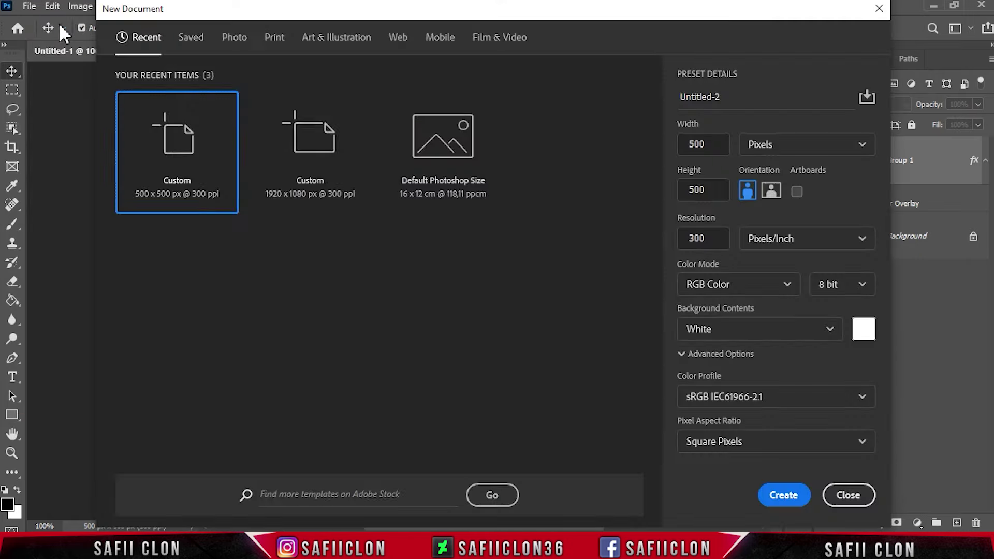
pyautogui.click(793, 151)
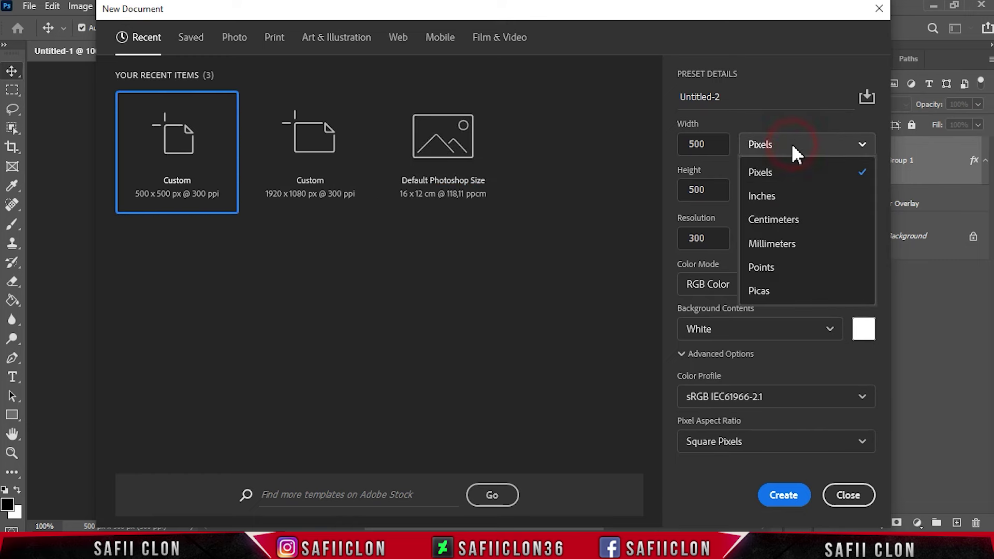
pyautogui.click(792, 169)
pyautogui.write('1920')
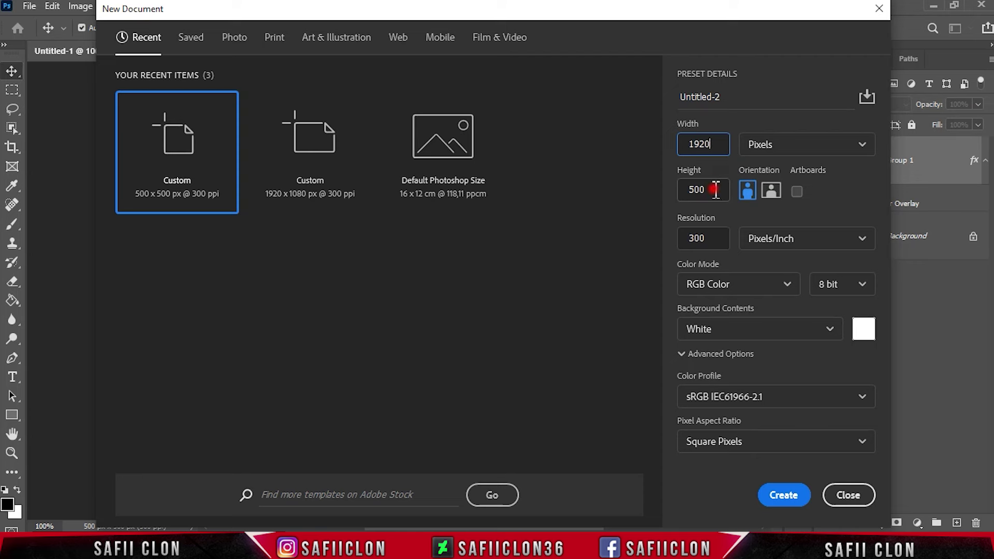
pyautogui.doubleClick(715, 190)
pyautogui.write('108')
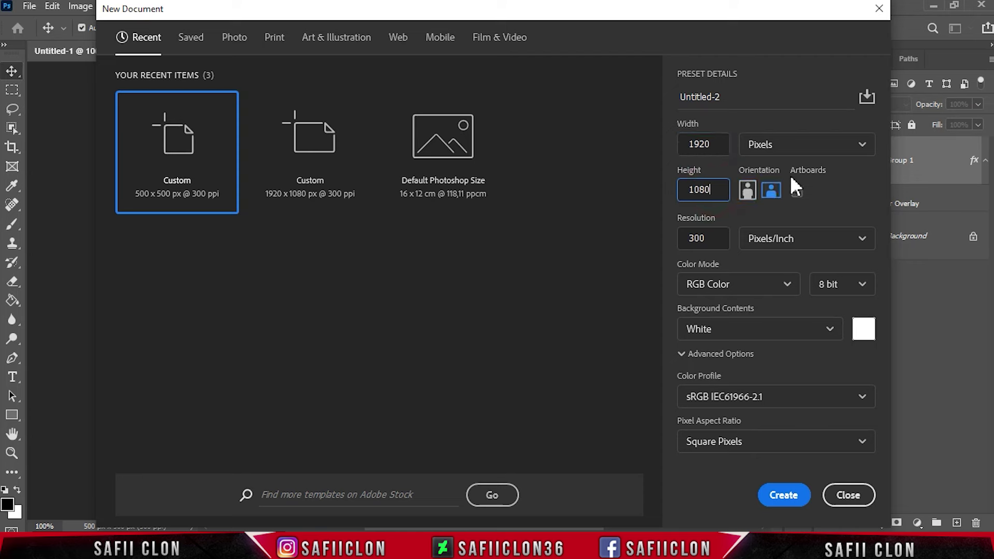
pyautogui.click(802, 239)
pyautogui.click(799, 265)
pyautogui.doubleClick(685, 241)
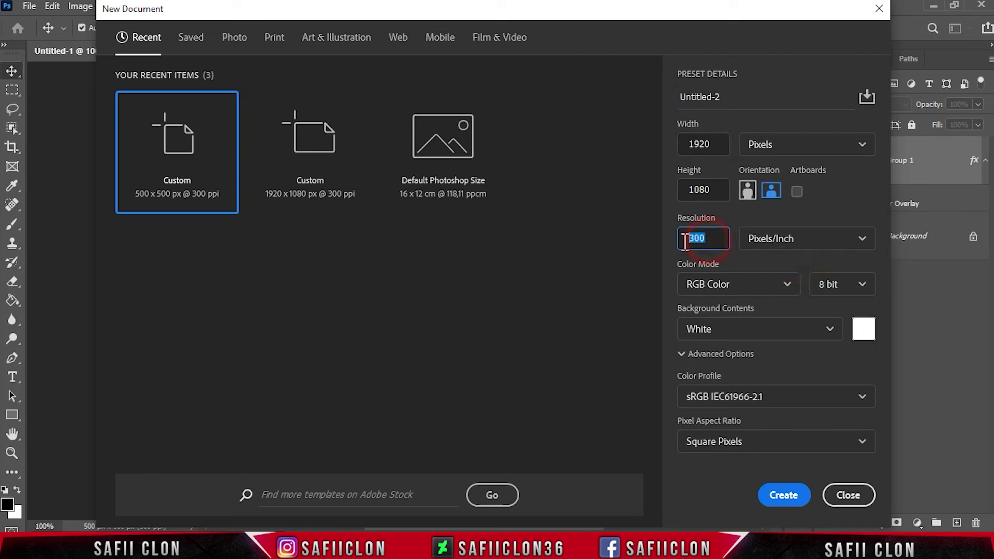
pyautogui.click(783, 496)
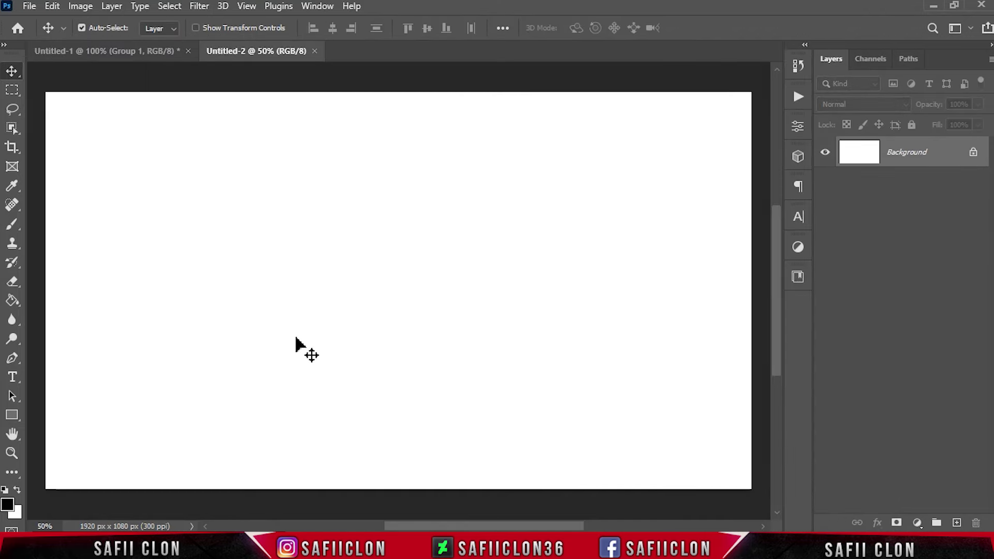
# Step: Add a dark green #007936 Solid Color fill layer, Color Fill 1
pyautogui.click(916, 524)
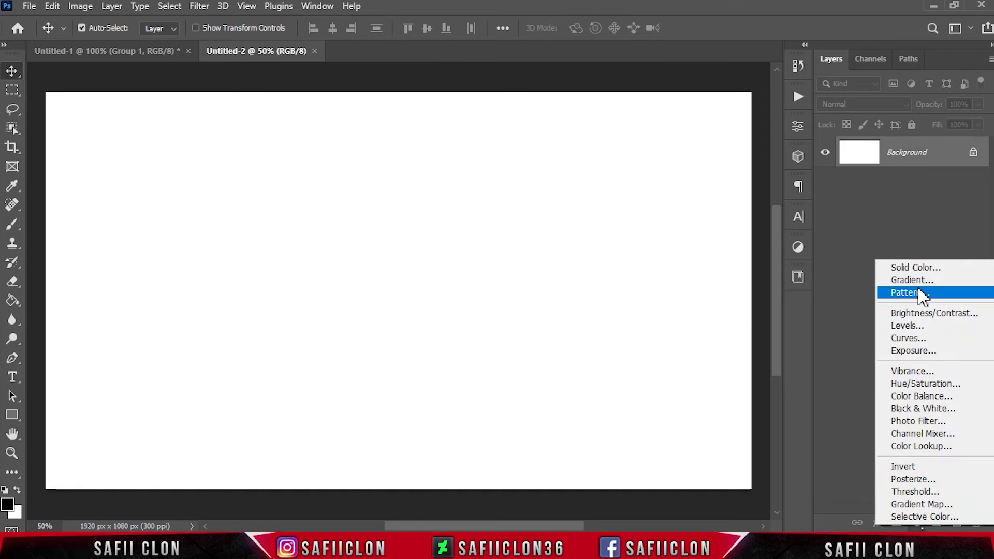
pyautogui.click(919, 267)
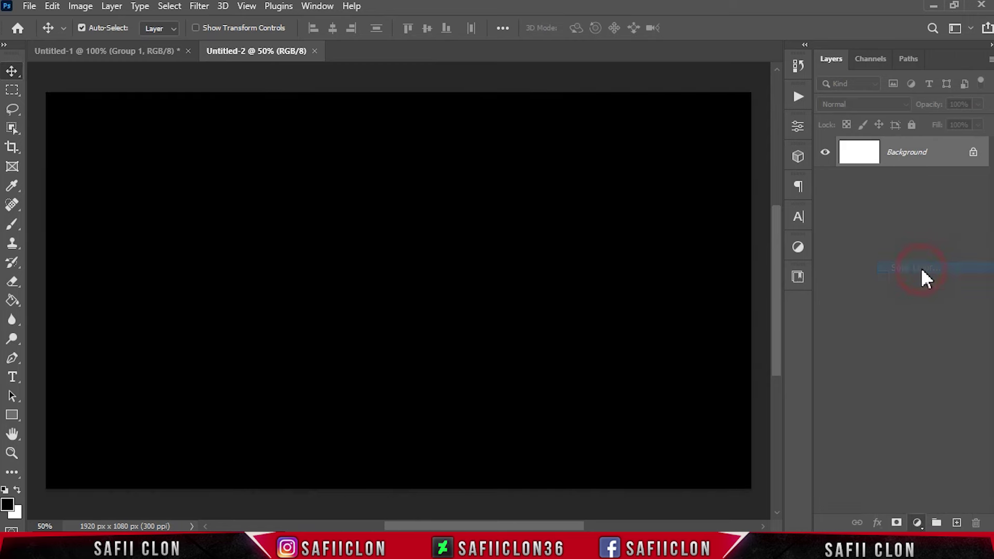
pyautogui.moveTo(801, 286); pyautogui.dragTo(829, 212)
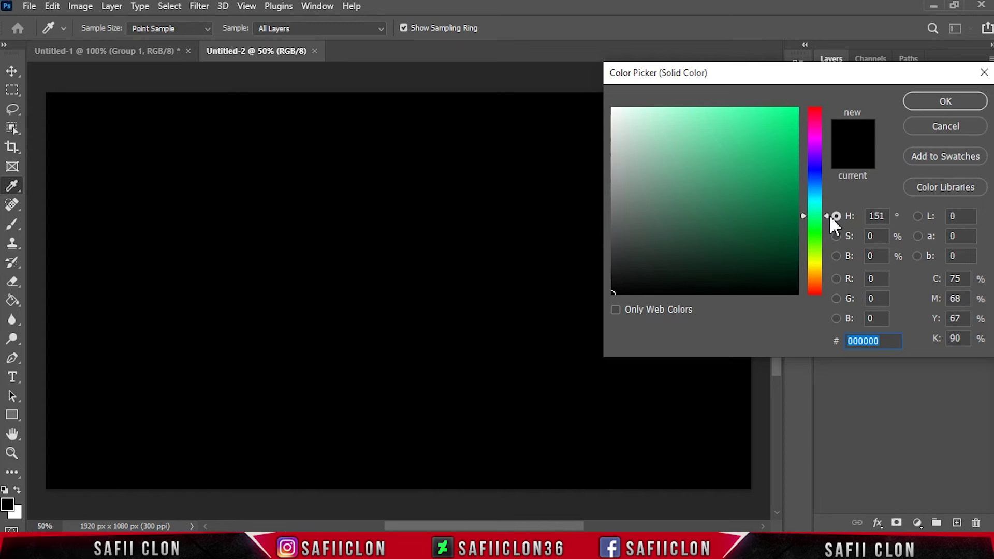
pyautogui.moveTo(777, 165); pyautogui.dragTo(819, 212)
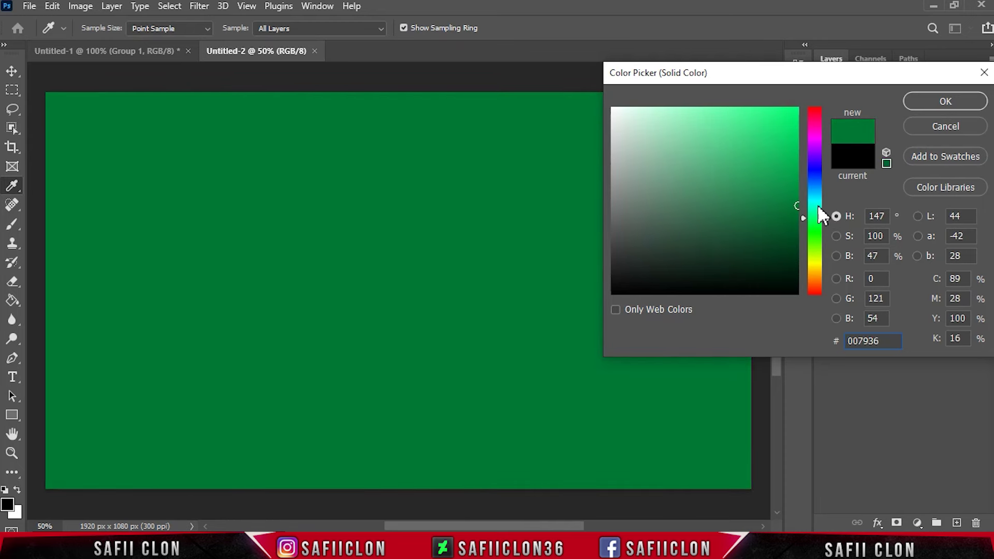
pyautogui.click(963, 105)
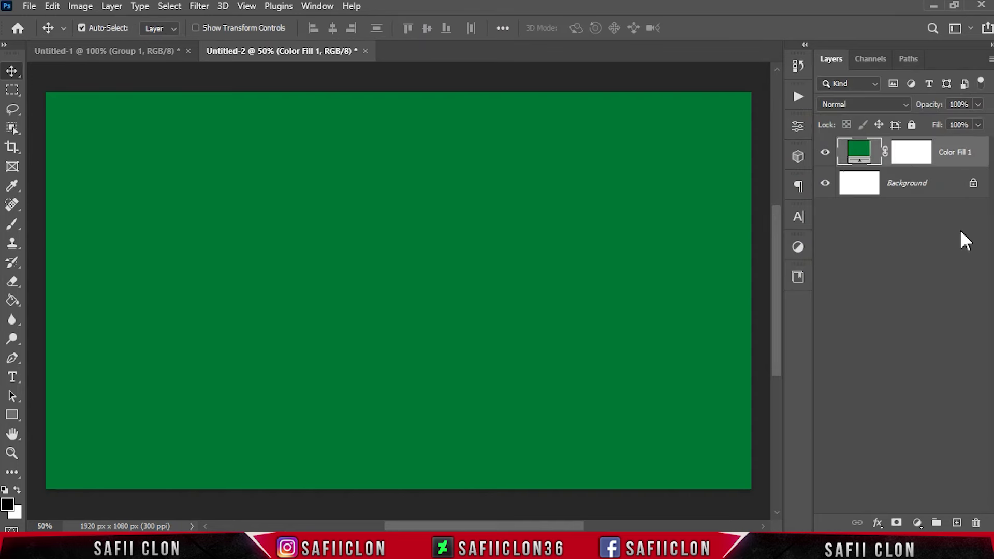
pyautogui.click(917, 523)
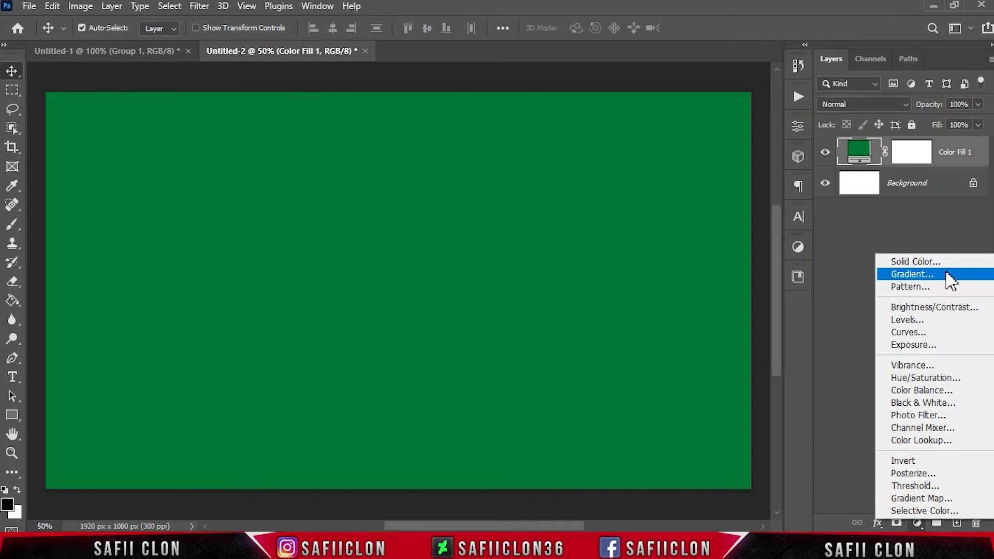
# Step: Add a Gradient Fill layer using Foreground to Transparent with both stops white
pyautogui.click(949, 274)
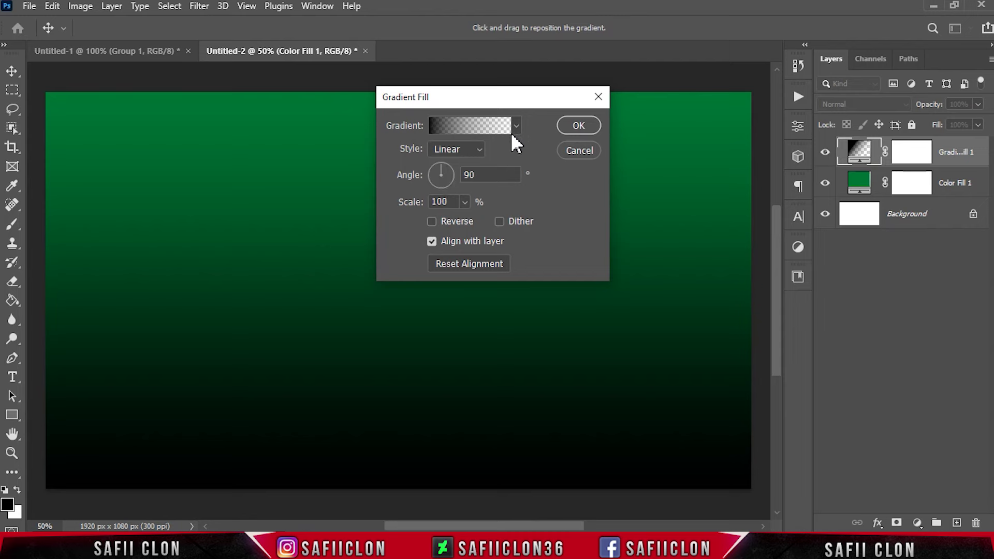
pyautogui.click(488, 125)
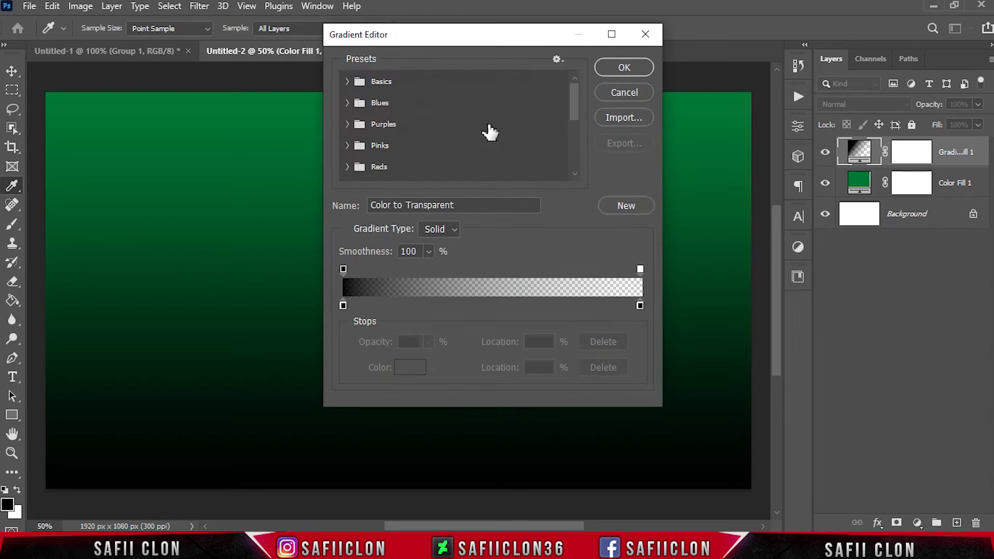
pyautogui.click(346, 82)
pyautogui.click(412, 104)
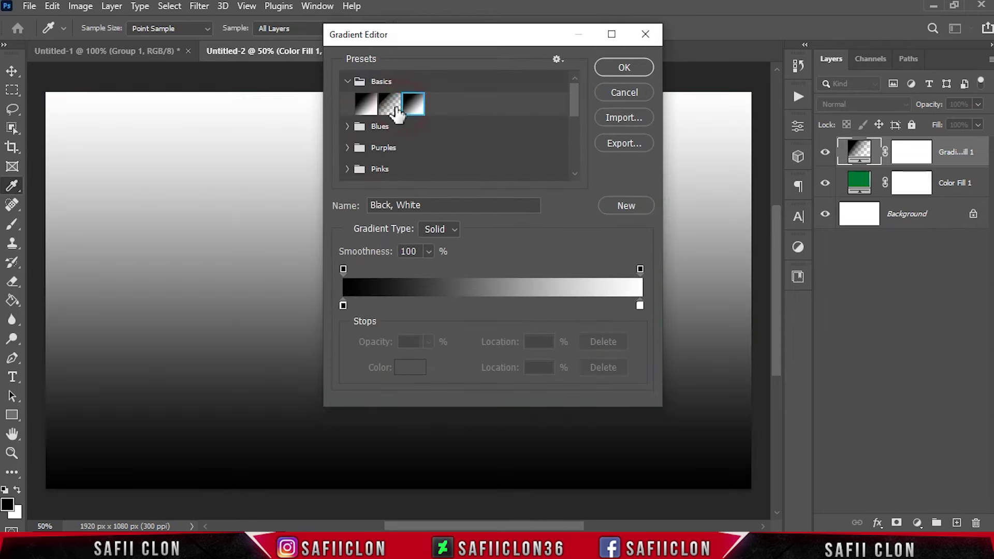
pyautogui.click(342, 306)
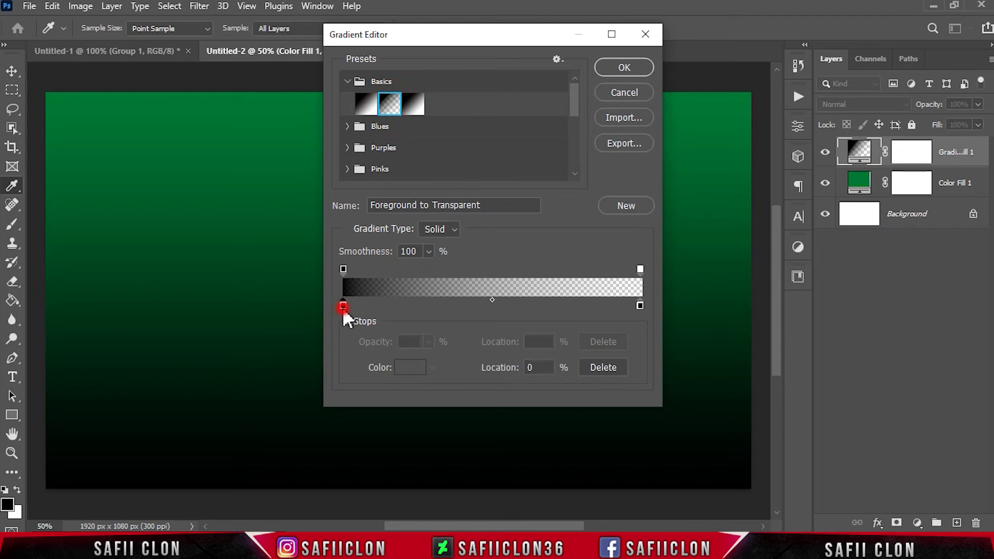
pyautogui.click(410, 367)
pyautogui.write('ffffff')
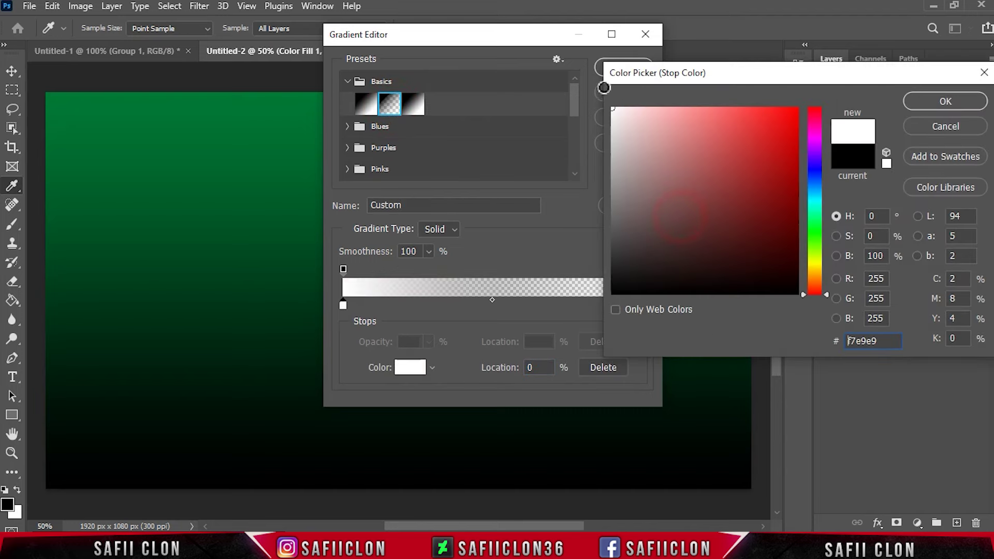
pyautogui.click(919, 102)
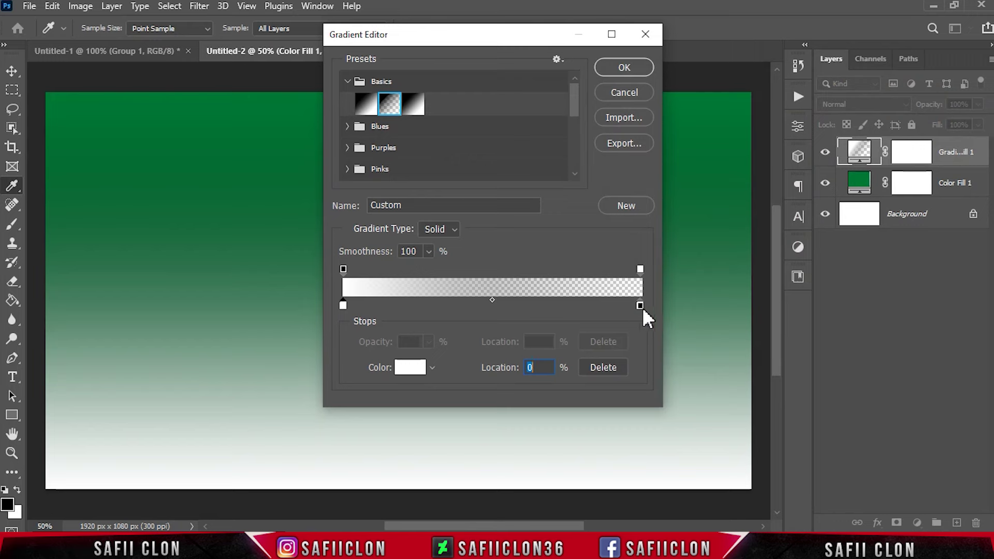
pyautogui.click(640, 306)
pyautogui.click(416, 368)
pyautogui.moveTo(662, 216); pyautogui.dragTo(799, 110)
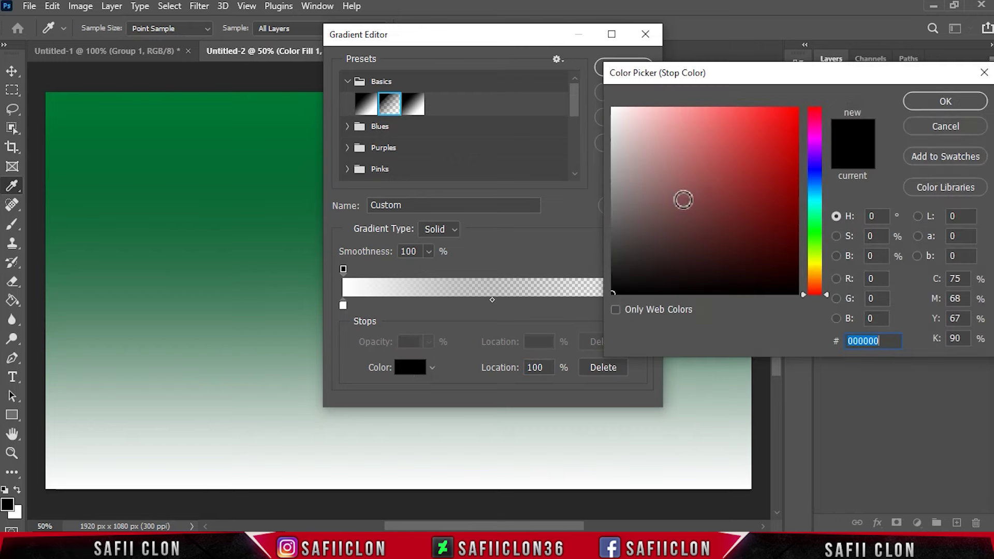
pyautogui.click(925, 101)
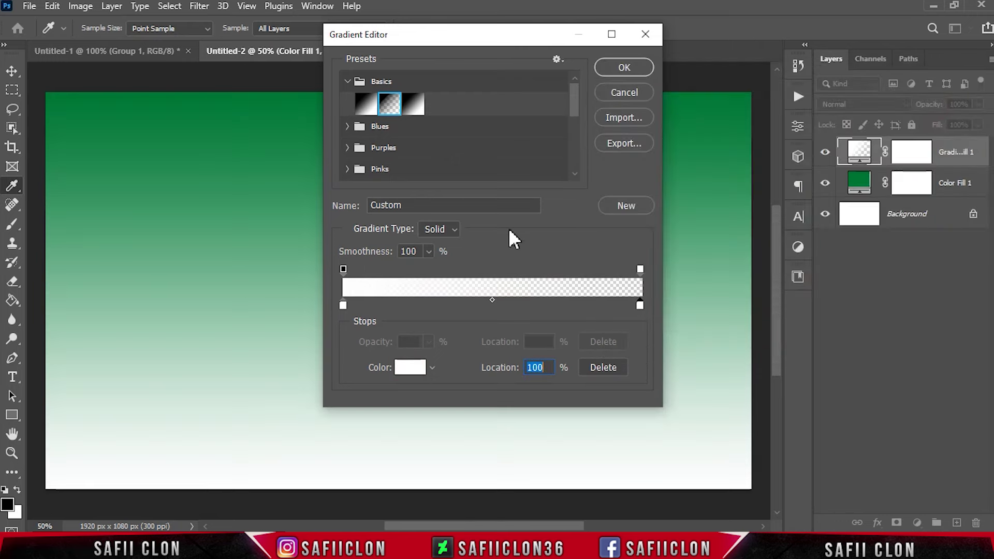
pyautogui.click(616, 68)
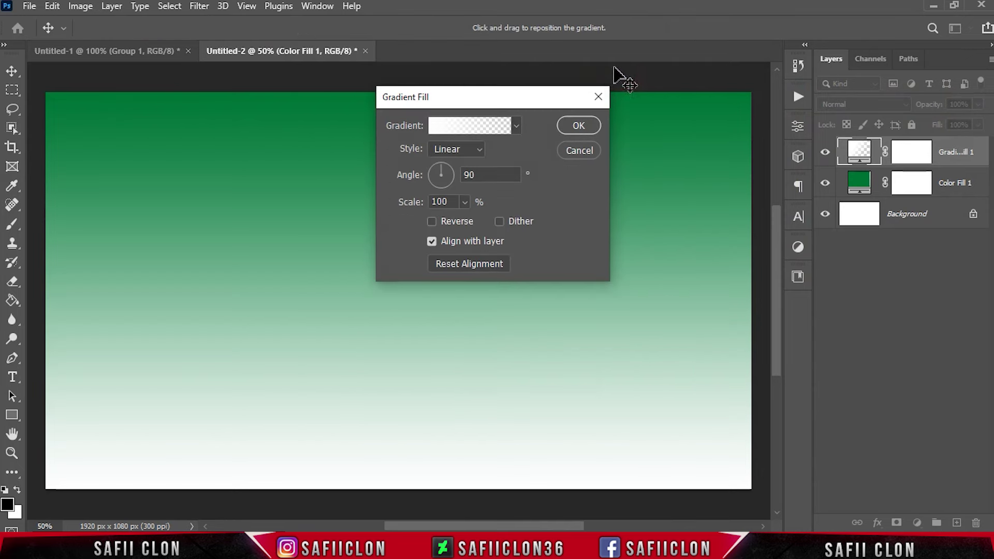
# Step: Set the gradient style to Radial at 133% scale and apply it
pyautogui.click(477, 148)
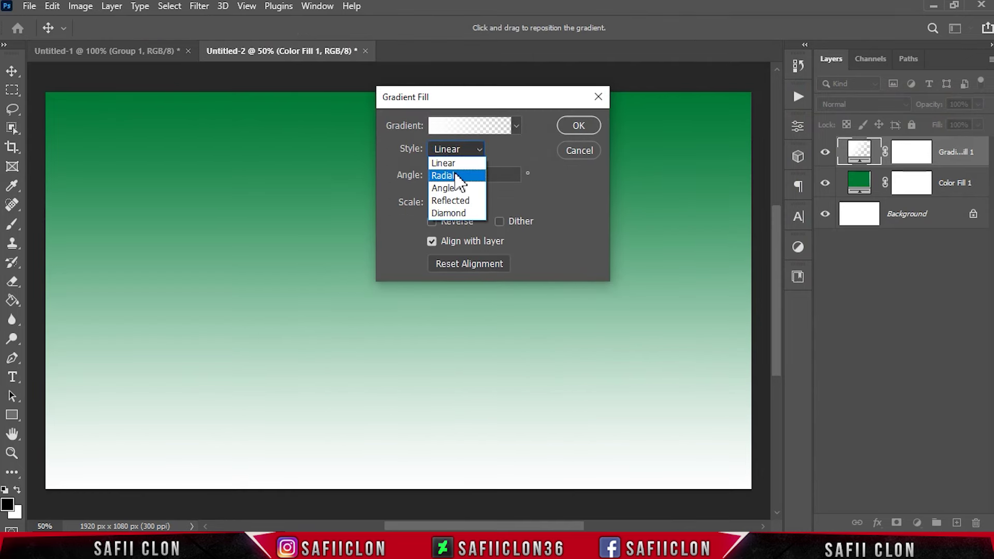
pyautogui.click(454, 173)
pyautogui.click(465, 201)
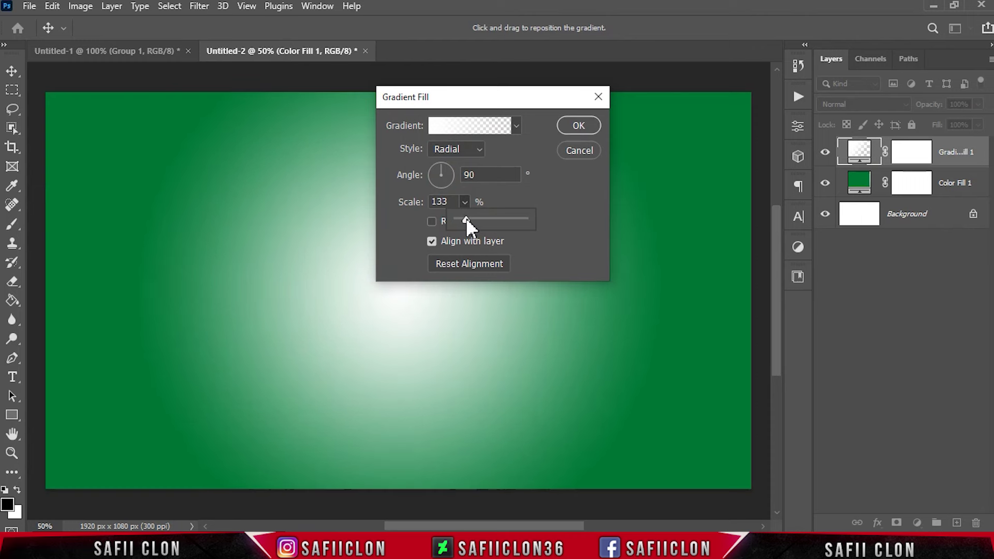
pyautogui.click(568, 125)
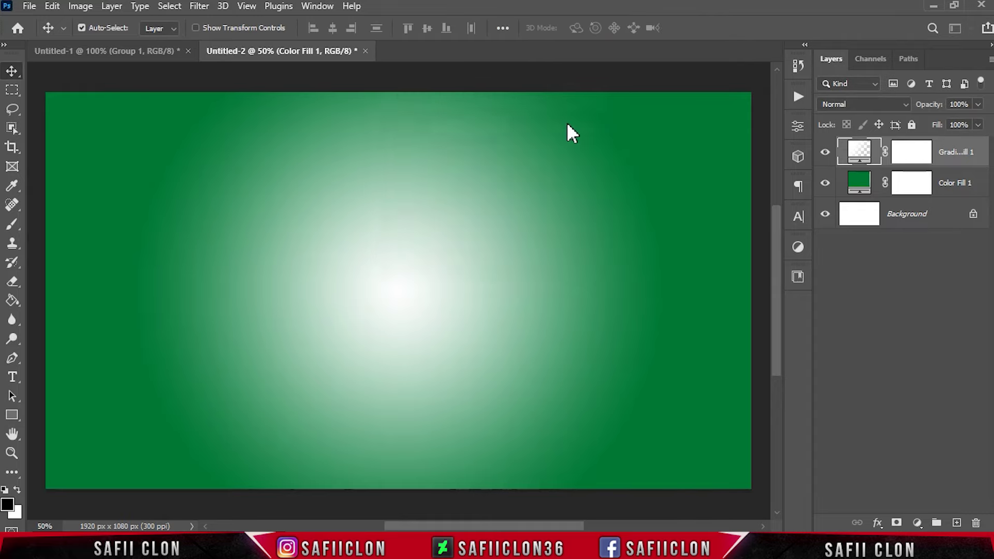
# Step: Set Gradient Fill 1 to Overlay blend mode with 65% fill
pyautogui.click(859, 104)
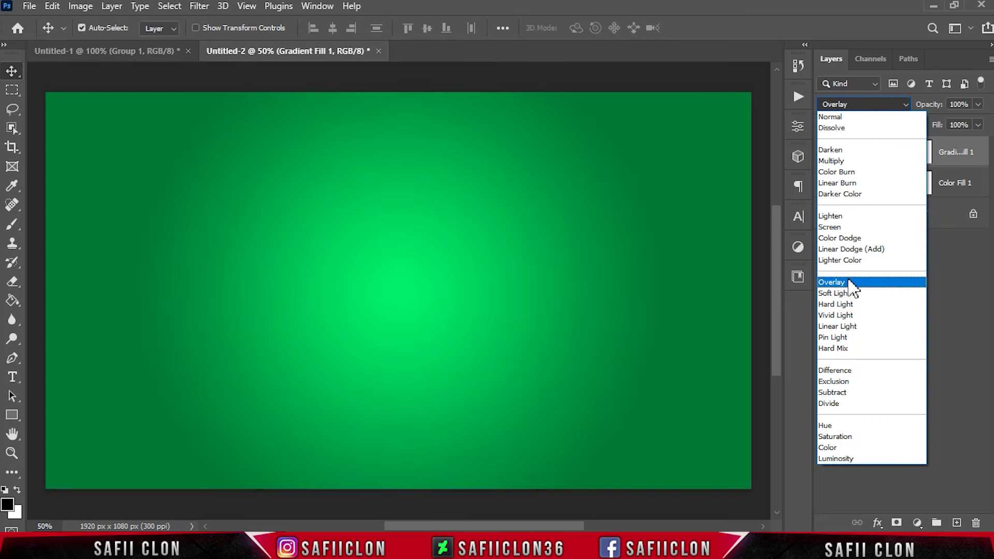
pyautogui.click(849, 284)
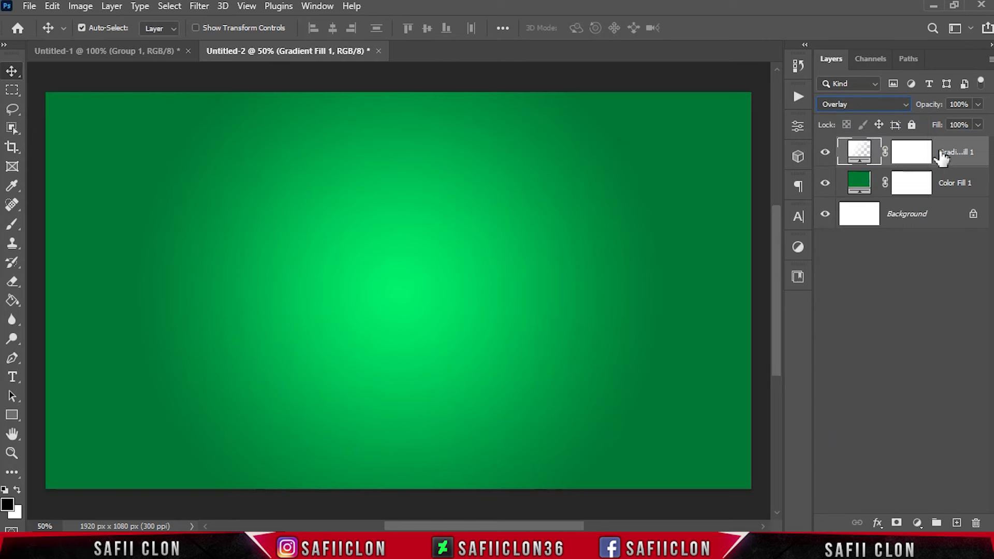
pyautogui.click(978, 125)
pyautogui.moveTo(982, 140); pyautogui.dragTo(955, 141)
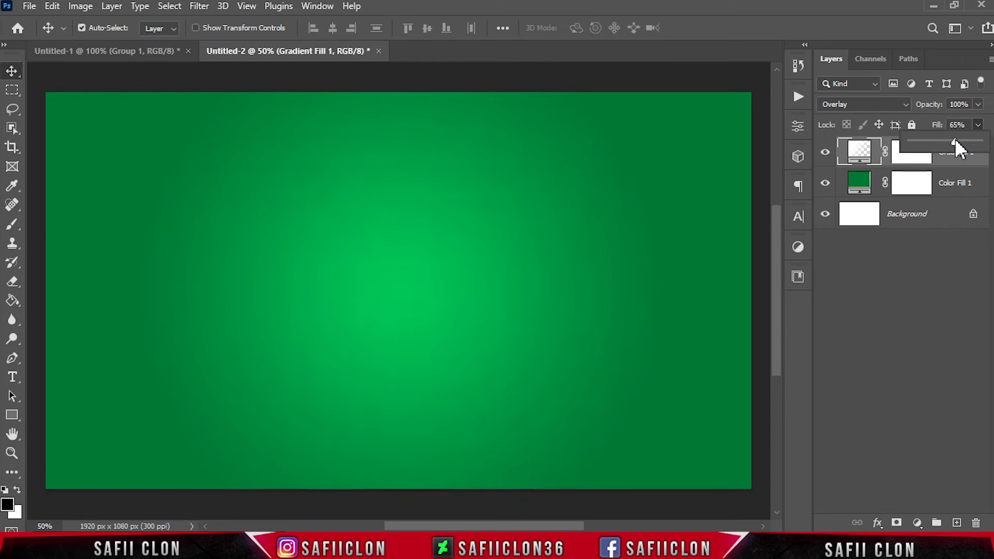
pyautogui.click(989, 117)
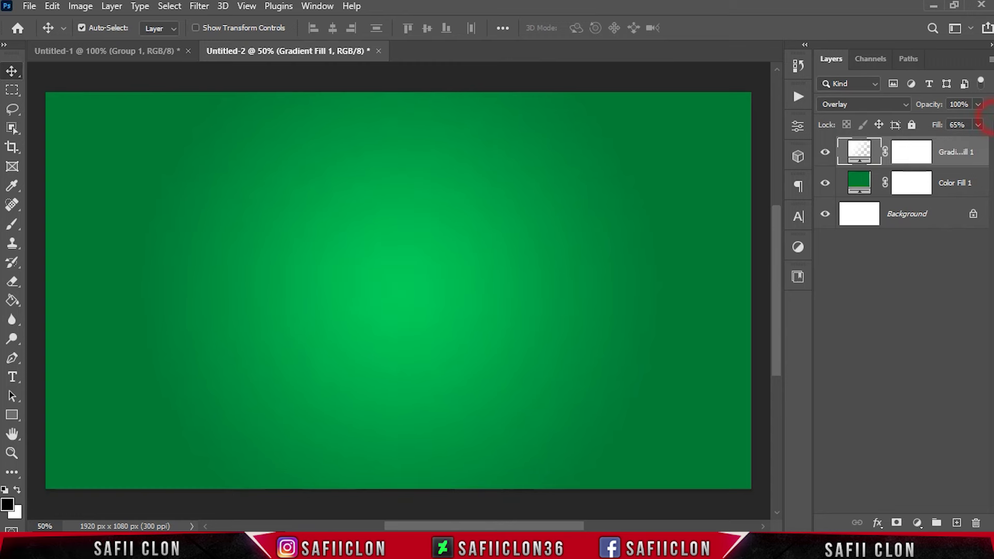
pyautogui.doubleClick(859, 152)
# Step: Enlarge the Gradient Fill 1 radial glow to 177% scale and confirm
pyautogui.moveTo(506, 97); pyautogui.dragTo(694, 109)
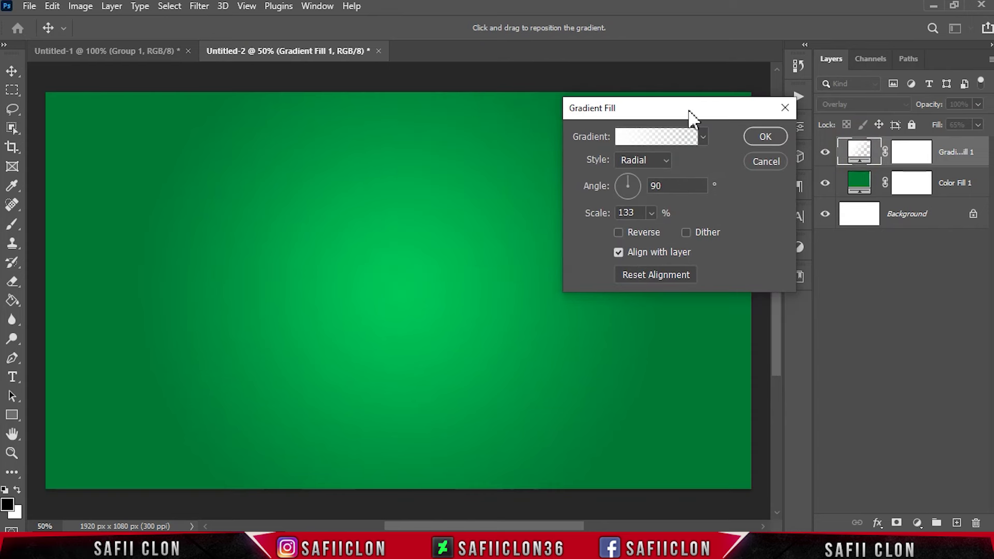
pyautogui.click(651, 212)
pyautogui.click(654, 231)
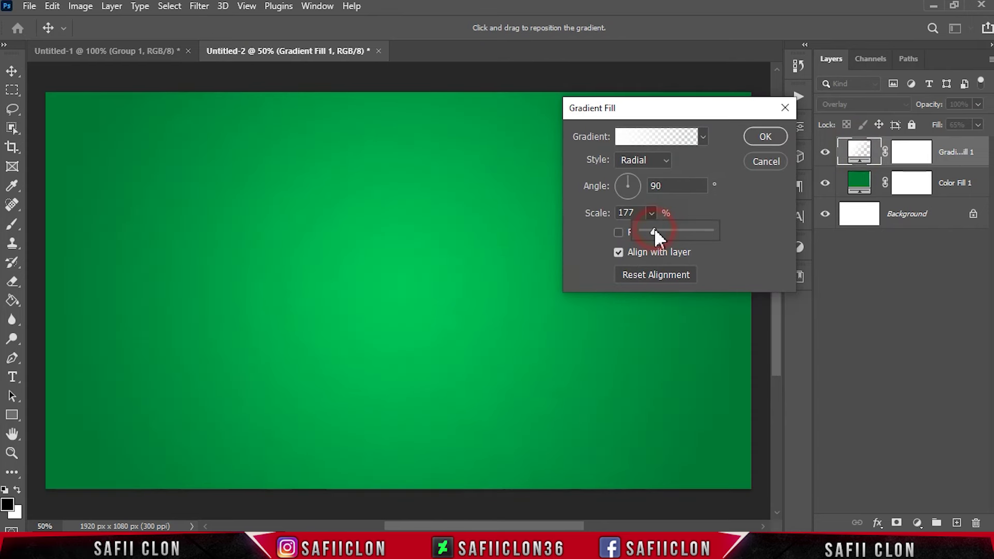
pyautogui.click(426, 264)
pyautogui.moveTo(379, 301); pyautogui.dragTo(437, 304)
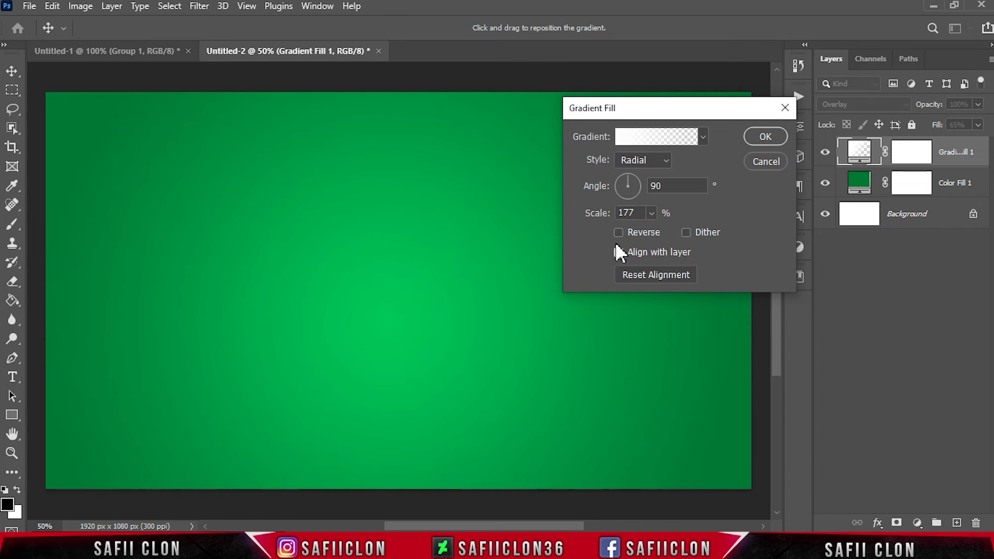
pyautogui.click(765, 136)
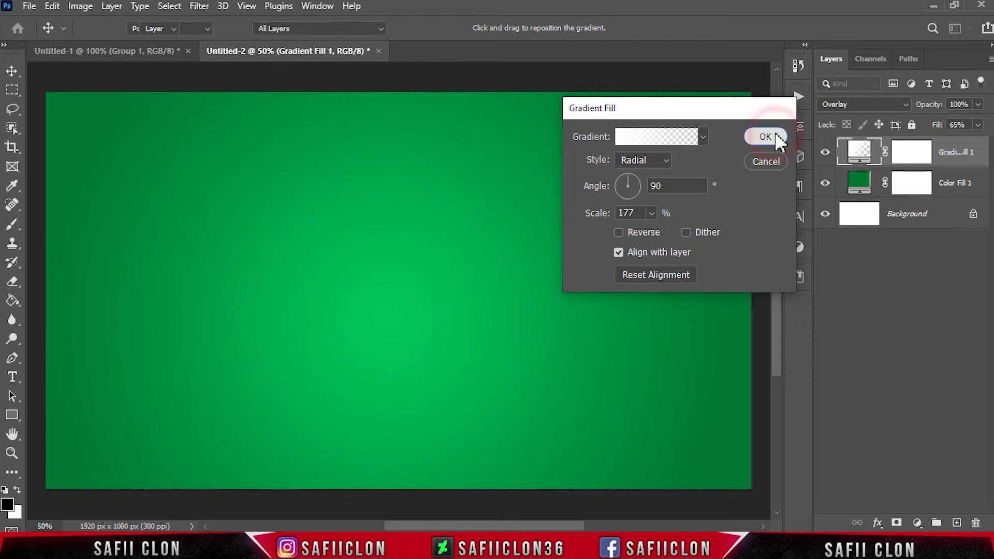
# Step: Toggle the gradient and colour fill layers' visibility to compare, then also select Color Fill 1
pyautogui.click(825, 152)
pyautogui.click(825, 152)
pyautogui.click(825, 183)
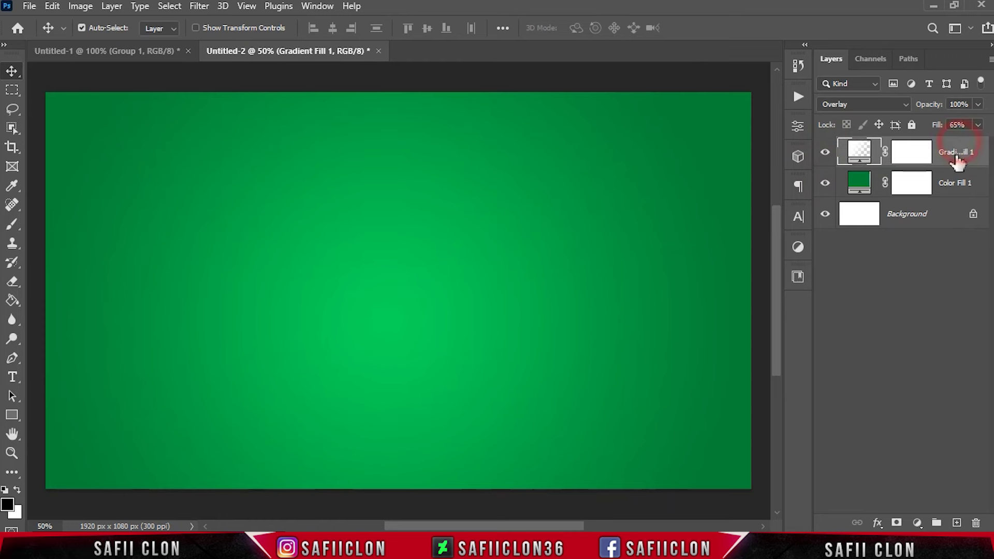
pyautogui.keyDown('shift'); pyautogui.click(960, 184); pyautogui.keyUp('shift')
# Step: Group Gradient Fill 1 and Color Fill 1 into a folder named BACKGROUND
pyautogui.rightClick(957, 182)
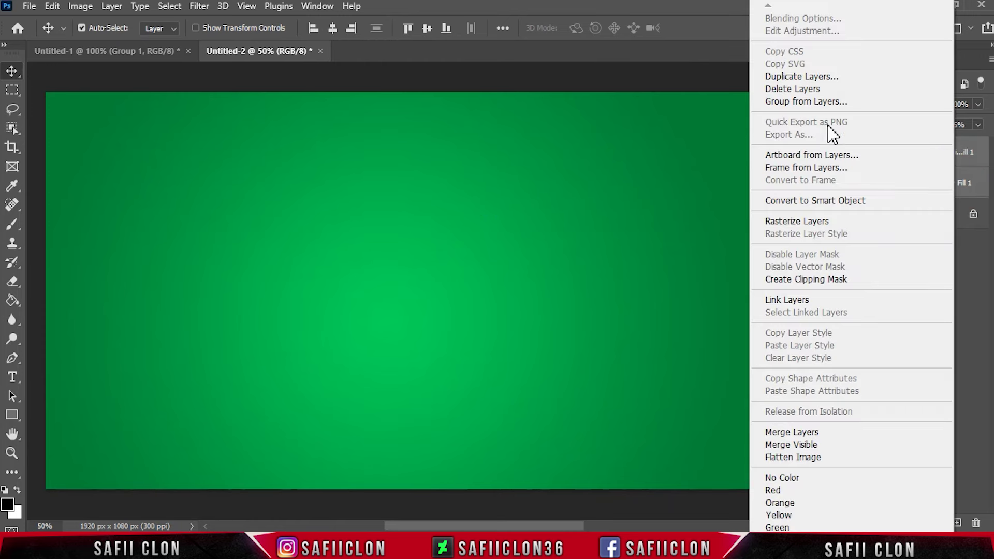
pyautogui.click(806, 101)
pyautogui.write('BACKGROUND')
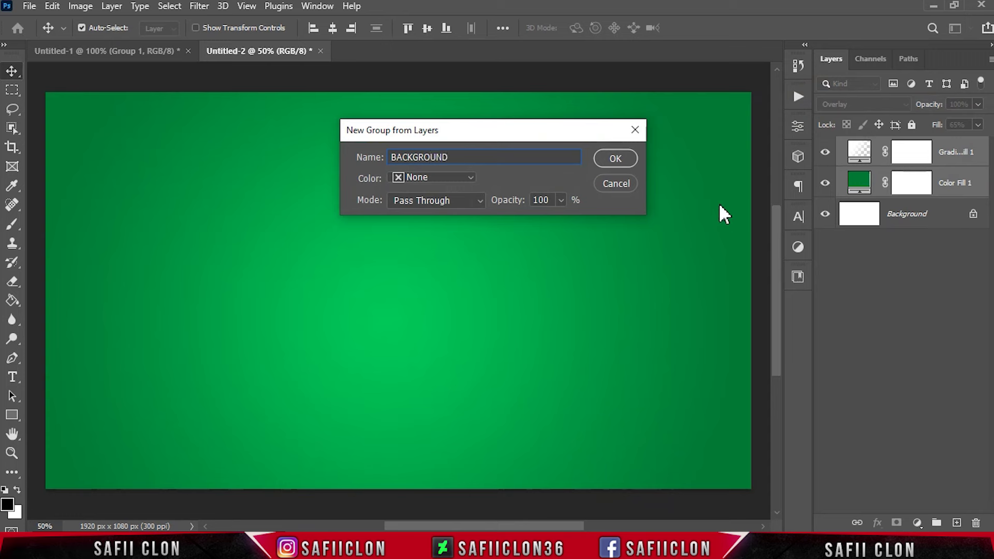
pyautogui.click(615, 159)
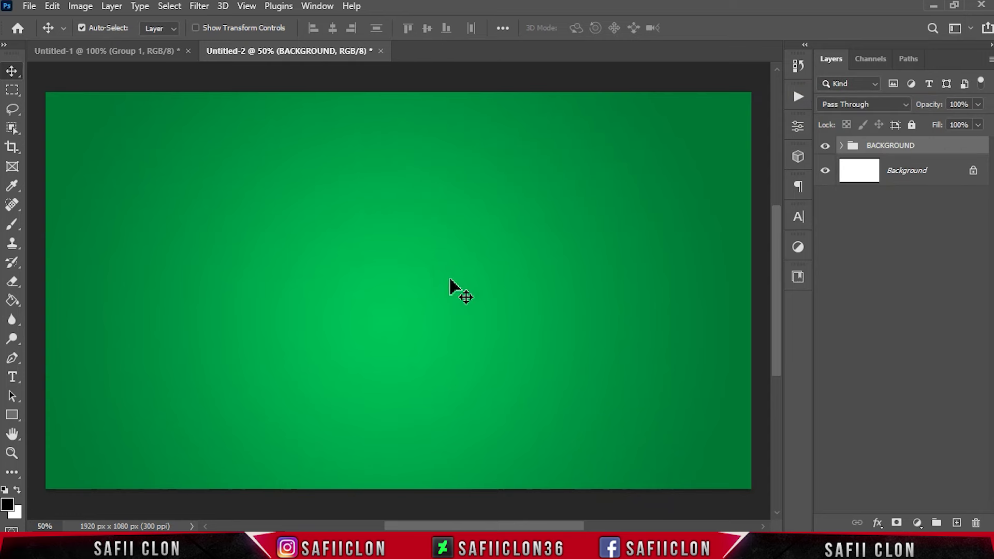
pyautogui.click(13, 376)
# Step: Type CANDY on the canvas in MOON GET! font with white text colour
pyautogui.click(64, 376)
pyautogui.click(209, 27)
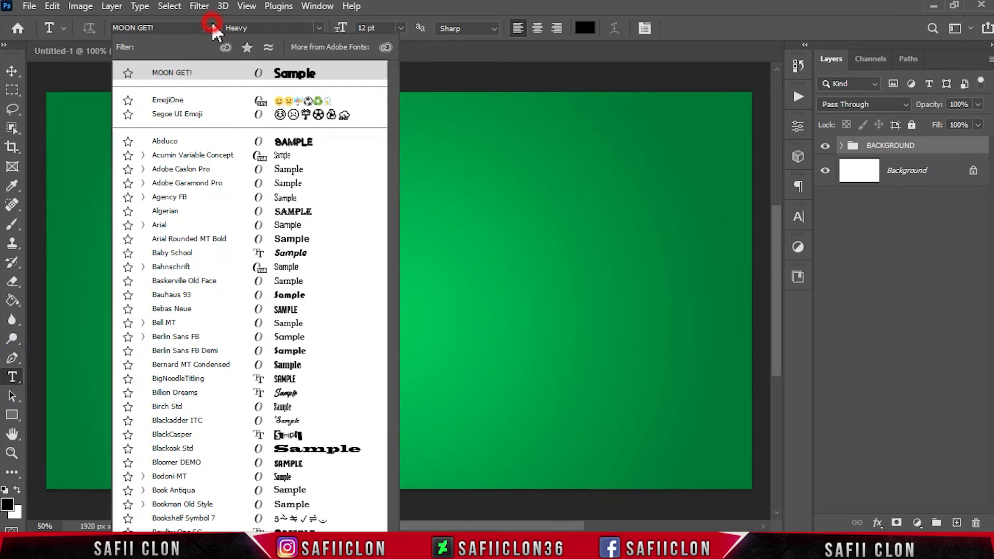
pyautogui.click(192, 73)
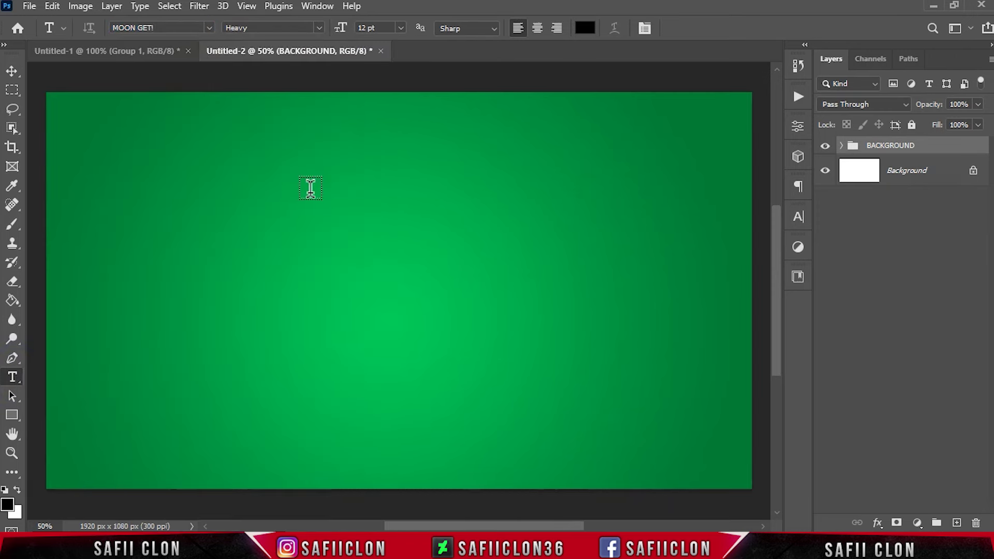
pyautogui.click(584, 28)
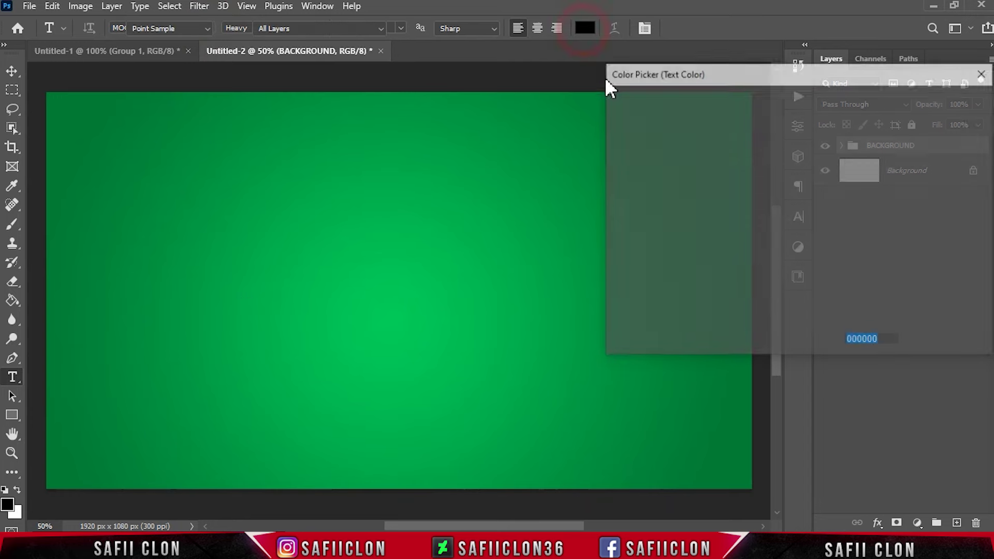
pyautogui.click(618, 108)
pyautogui.click(945, 101)
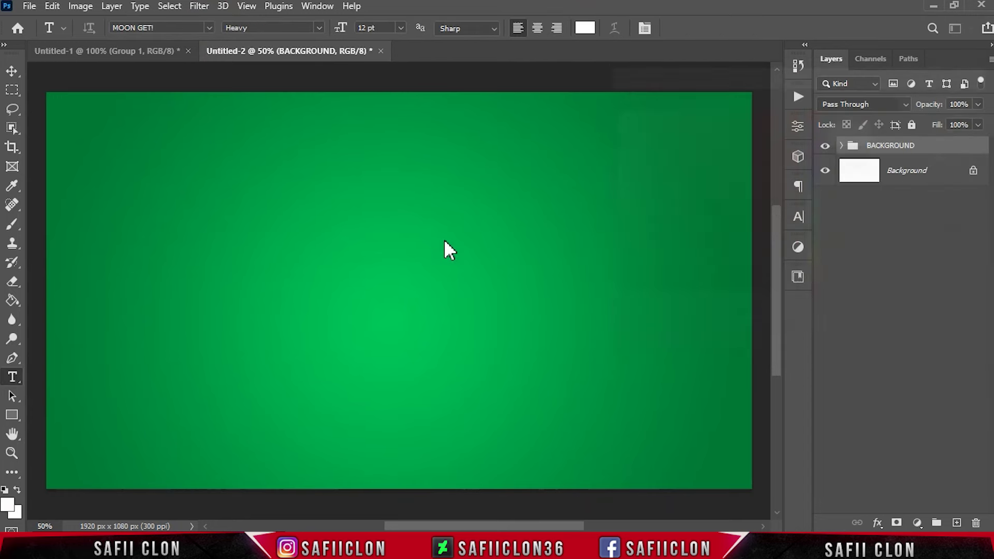
pyautogui.click(238, 261)
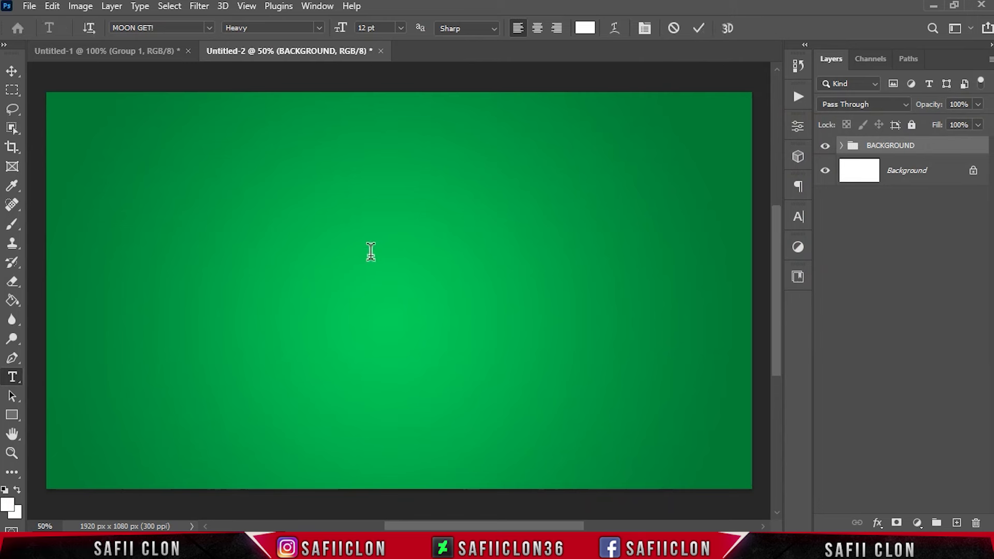
pyautogui.write('CANDY')
# Step: Set CANDY's letter tracking to 40 and commit the type layer
pyautogui.moveTo(327, 262); pyautogui.dragTo(238, 255)
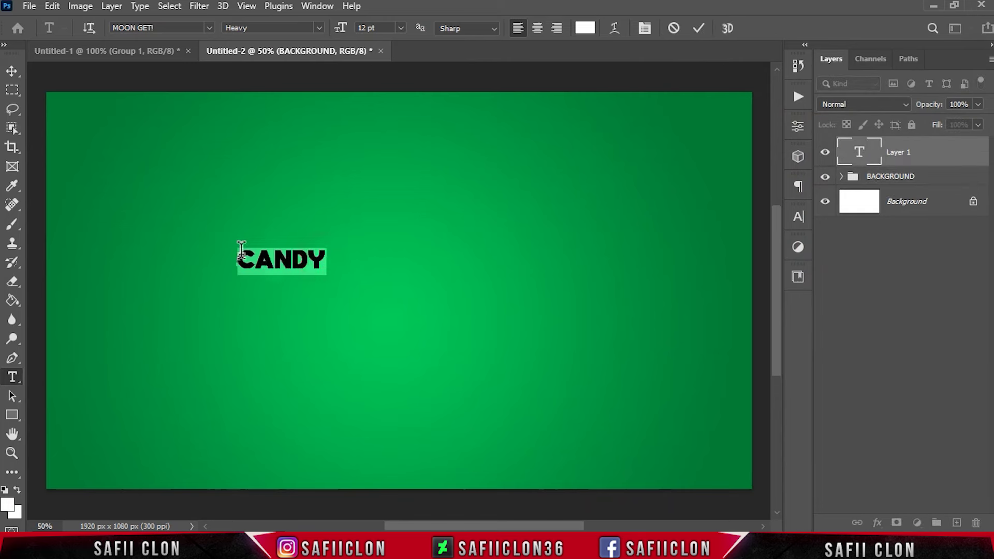
pyautogui.click(318, 6)
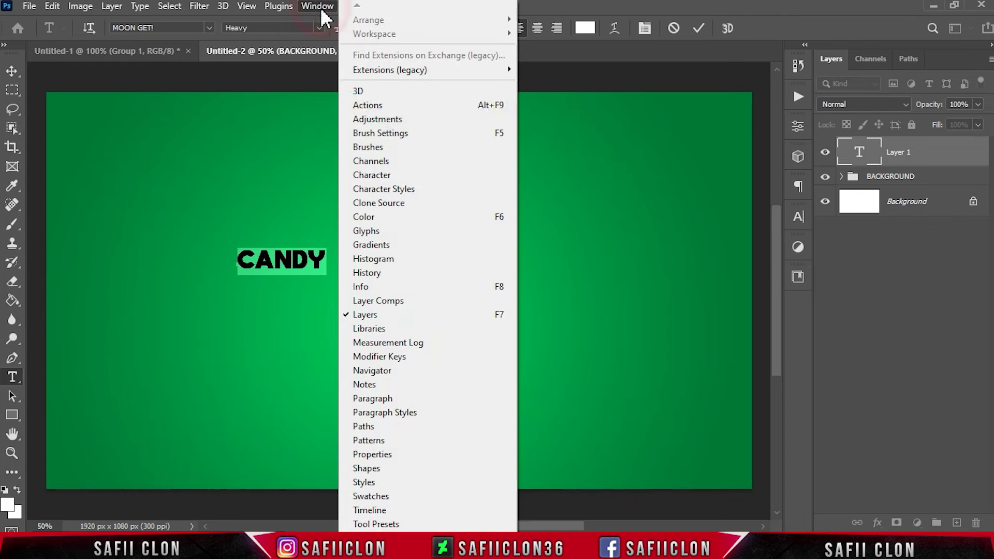
pyautogui.click(387, 176)
pyautogui.click(718, 270)
pyautogui.moveTo(718, 270); pyautogui.dragTo(730, 270)
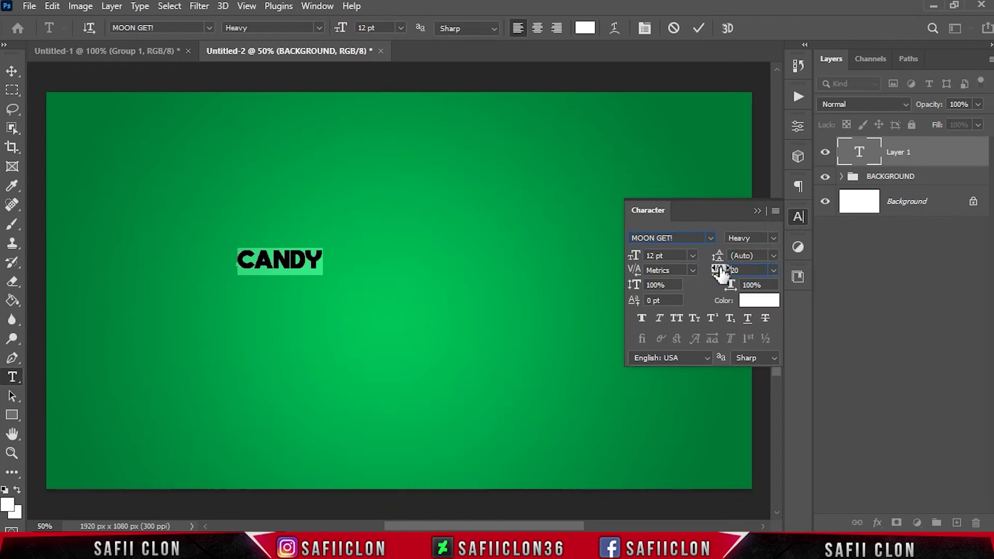
pyautogui.click(757, 211)
pyautogui.click(700, 29)
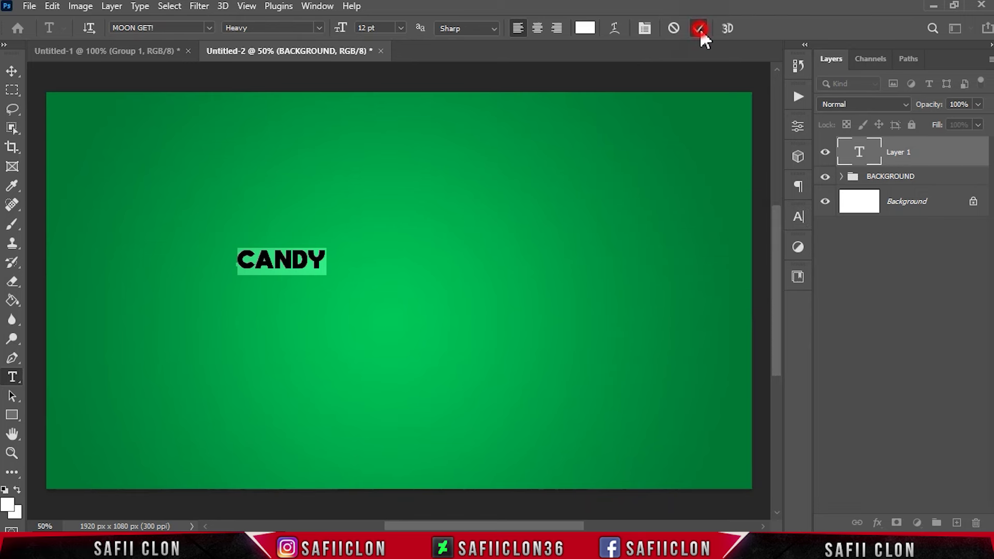
pyautogui.hotkey('ctrl', 't')
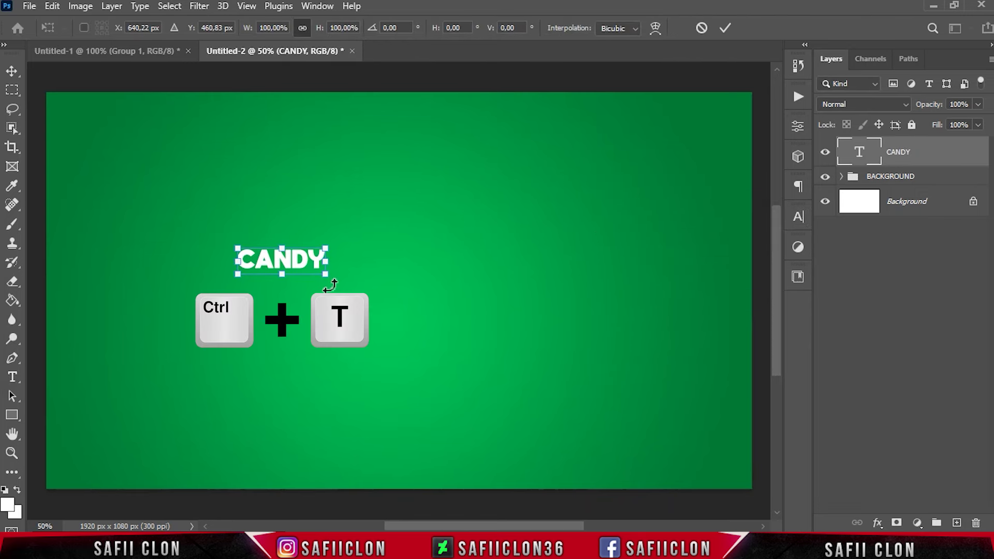
# Step: Scale CANDY up about 596% to 71.53 pt and centre it on the canvas
pyautogui.moveTo(307, 259)
pyautogui.mouseDown()
pyautogui.moveTo(408, 284)
pyautogui.moveTo(595, 235)
pyautogui.moveTo(672, 191)
pyautogui.moveTo(661, 198)
pyautogui.mouseUp()
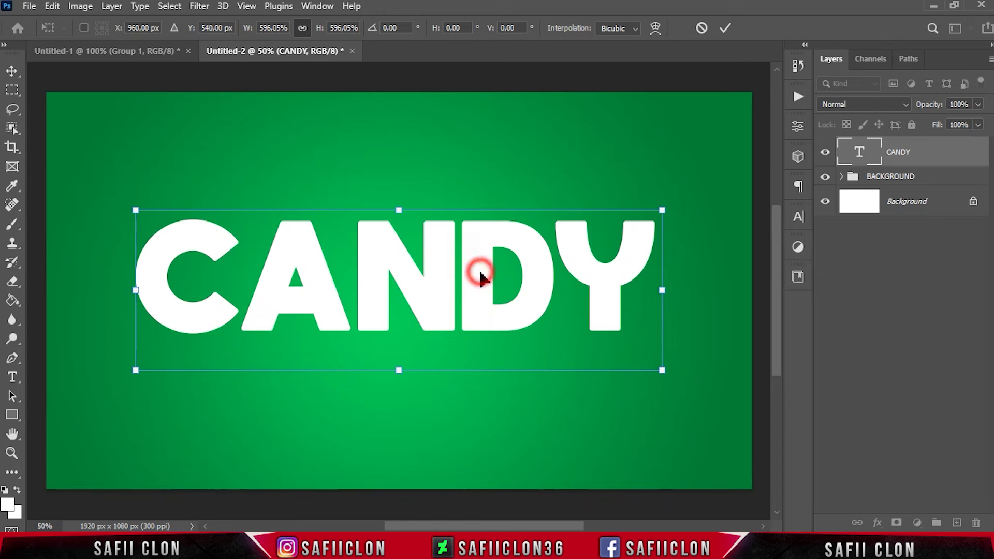
pyautogui.moveTo(477, 271); pyautogui.dragTo(480, 278)
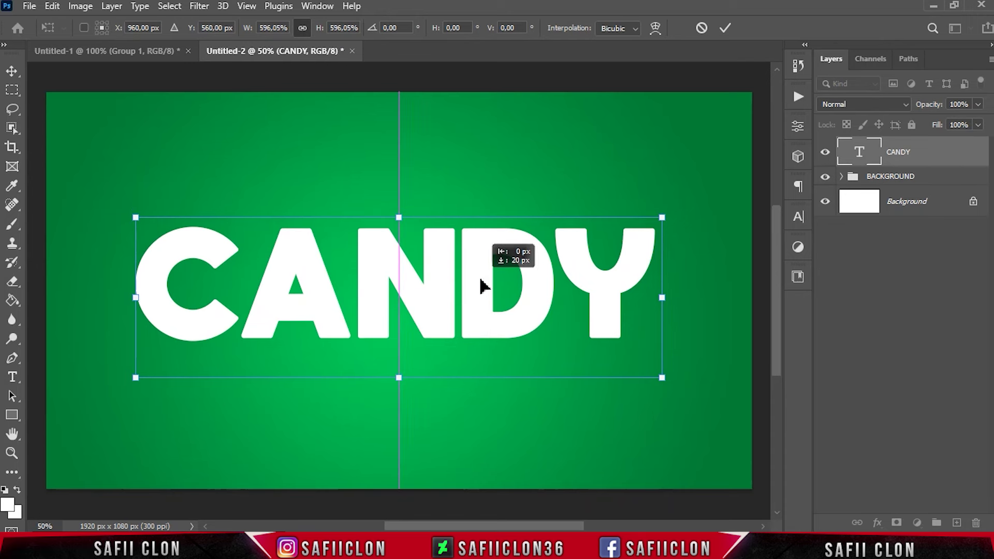
pyautogui.click(723, 30)
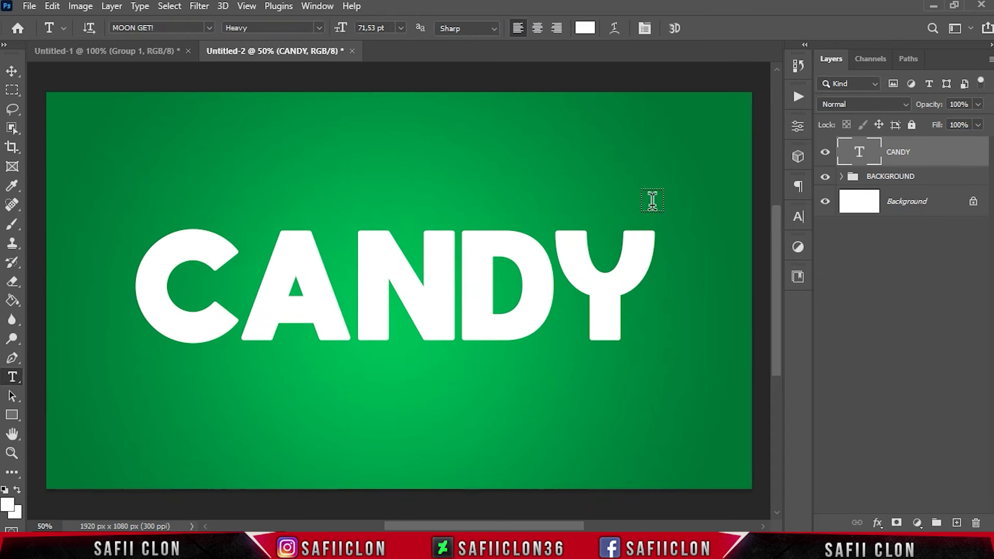
pyautogui.rightClick(932, 150)
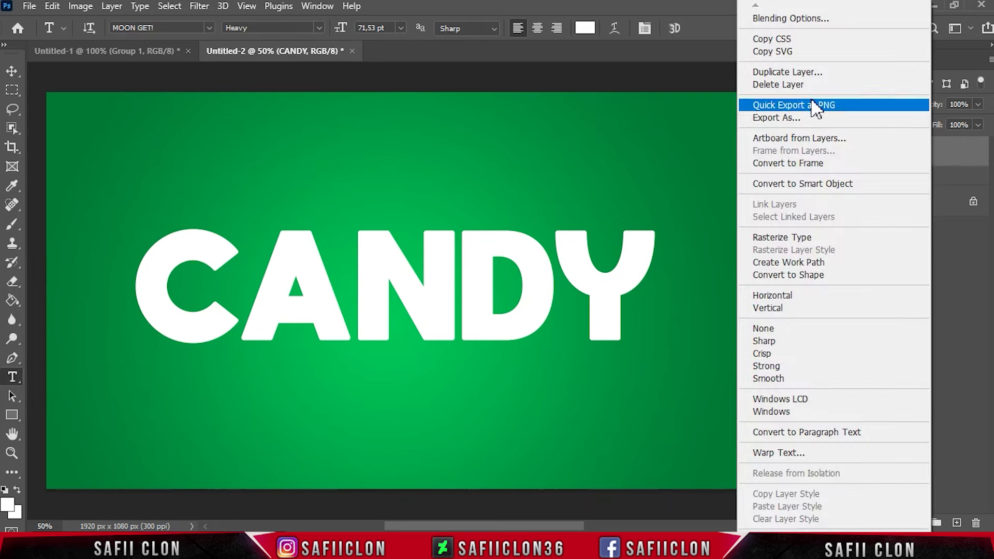
# Step: Open CANDY's Blending Options and enable an Inner Bevel emboss
pyautogui.click(772, 19)
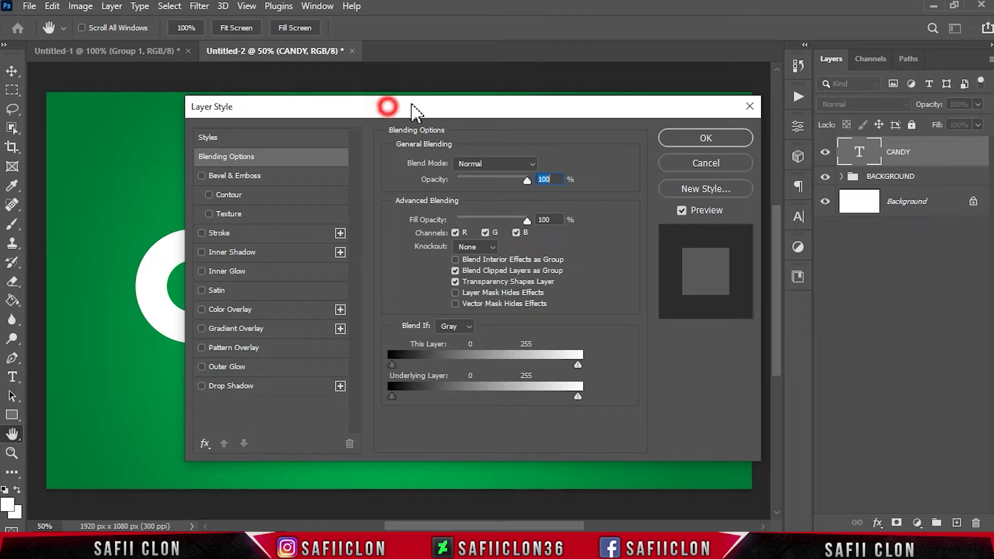
pyautogui.moveTo(412, 105); pyautogui.dragTo(872, 103)
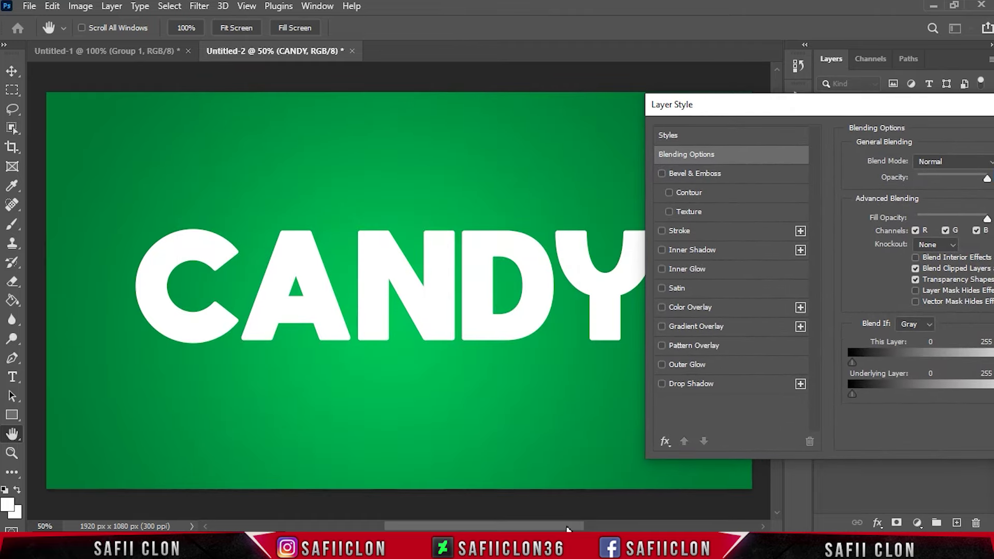
pyautogui.moveTo(568, 528); pyautogui.dragTo(595, 528)
pyautogui.moveTo(772, 106); pyautogui.dragTo(705, 107)
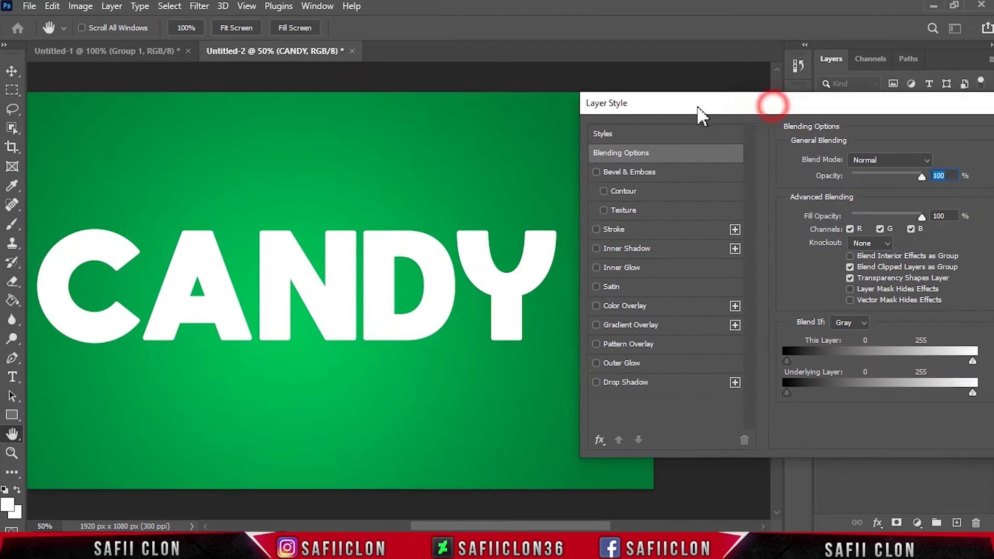
pyautogui.click(650, 176)
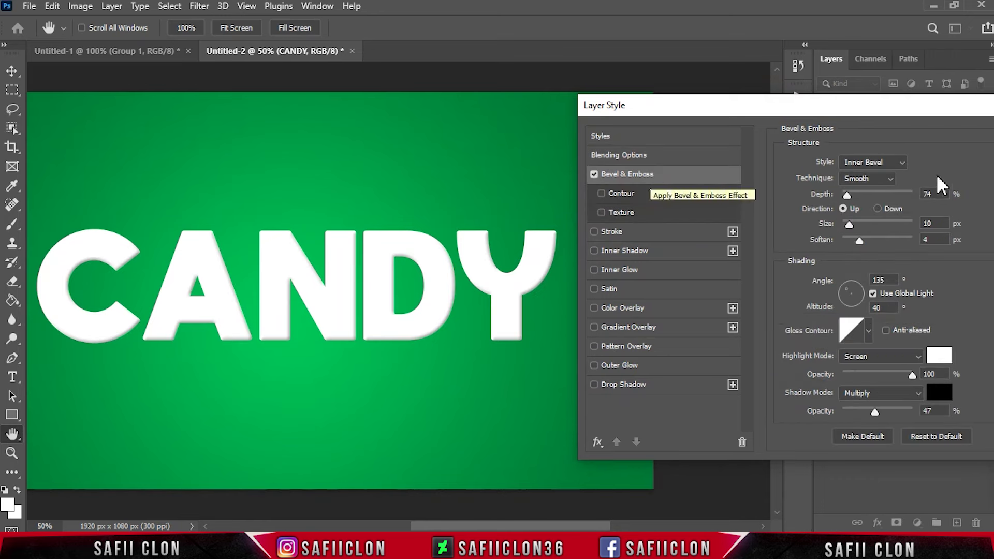
pyautogui.click(873, 162)
pyautogui.click(877, 188)
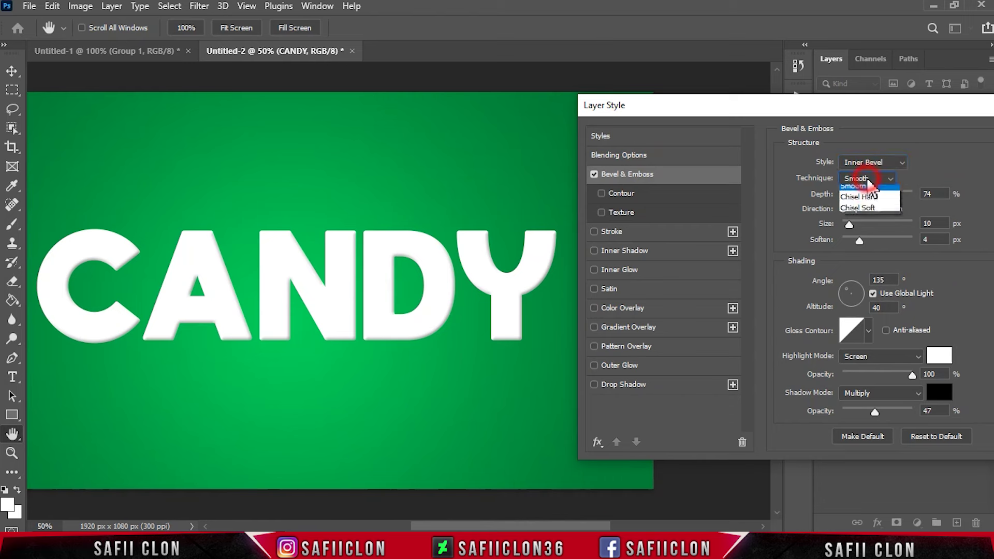
pyautogui.click(850, 193)
# Step: Set the bevel depth to 84% and size to 13 px
pyautogui.moveTo(849, 195); pyautogui.dragTo(848, 194)
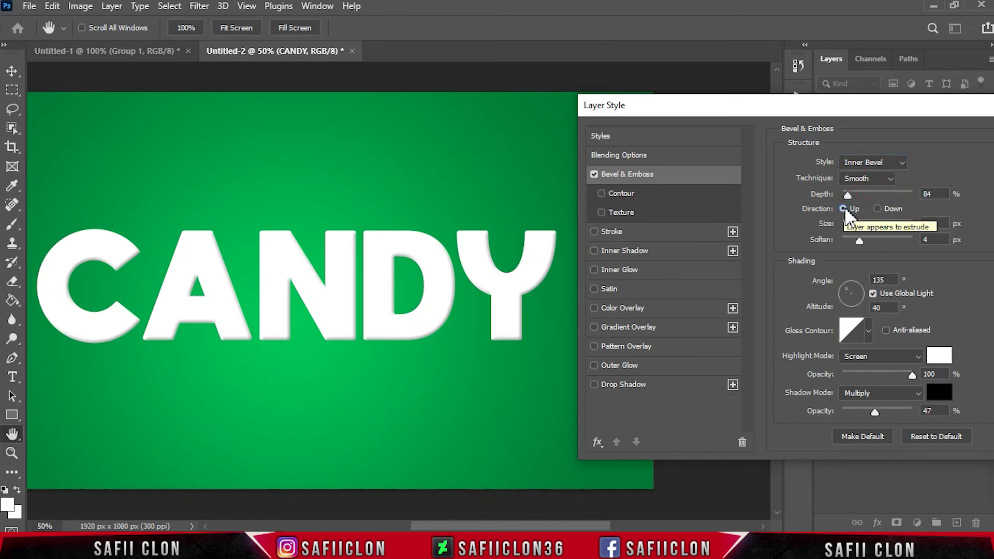
pyautogui.moveTo(849, 224); pyautogui.dragTo(856, 224)
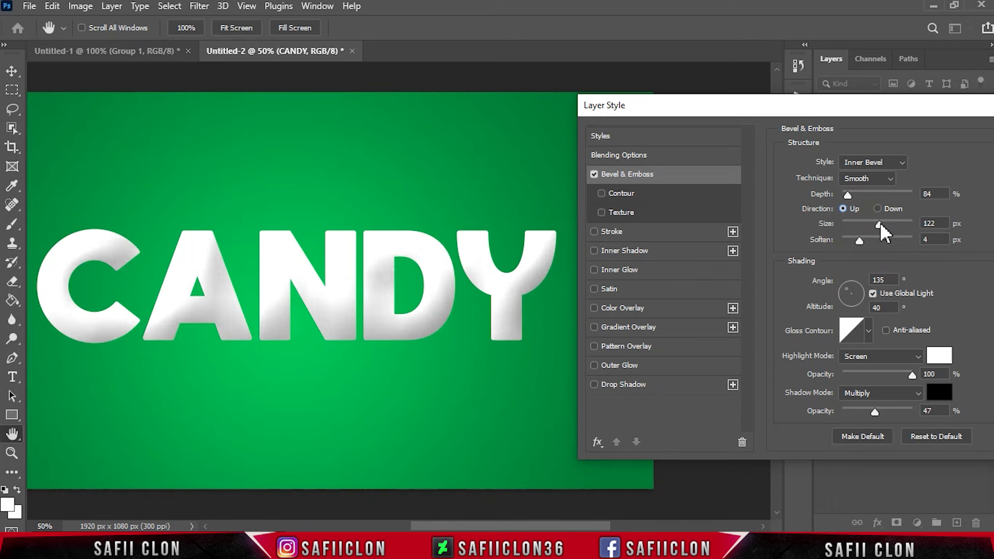
pyautogui.moveTo(856, 223); pyautogui.dragTo(851, 223)
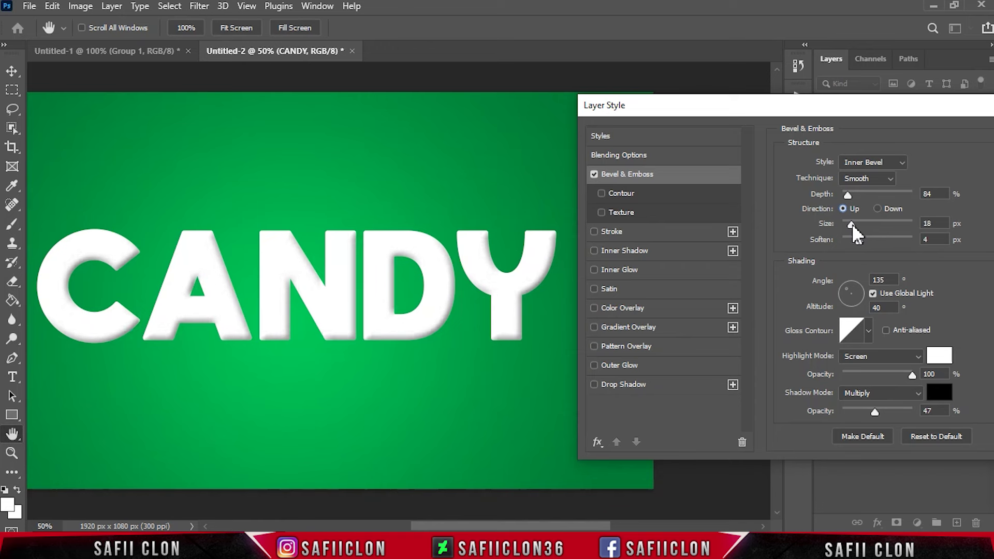
pyautogui.moveTo(851, 224); pyautogui.dragTo(850, 224)
pyautogui.press('Tab')
pyautogui.press('Tab')
pyautogui.press('Tab')
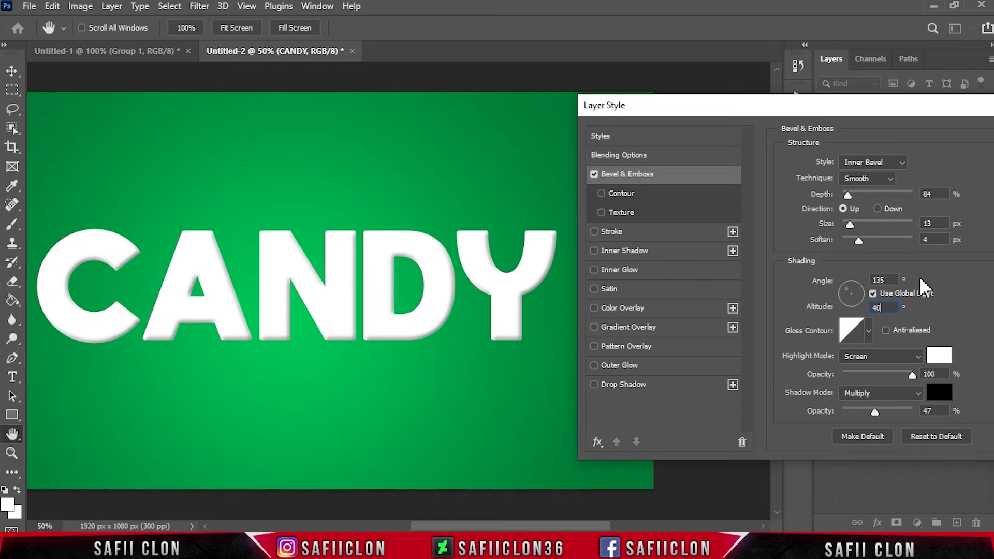
# Step: Keep the gloss contour, Screen highlight and Multiply shadow, with shadow opacity 50%
pyautogui.click(869, 330)
pyautogui.click(885, 335)
pyautogui.click(911, 374)
pyautogui.moveTo(874, 410); pyautogui.dragTo(877, 410)
pyautogui.click(882, 356)
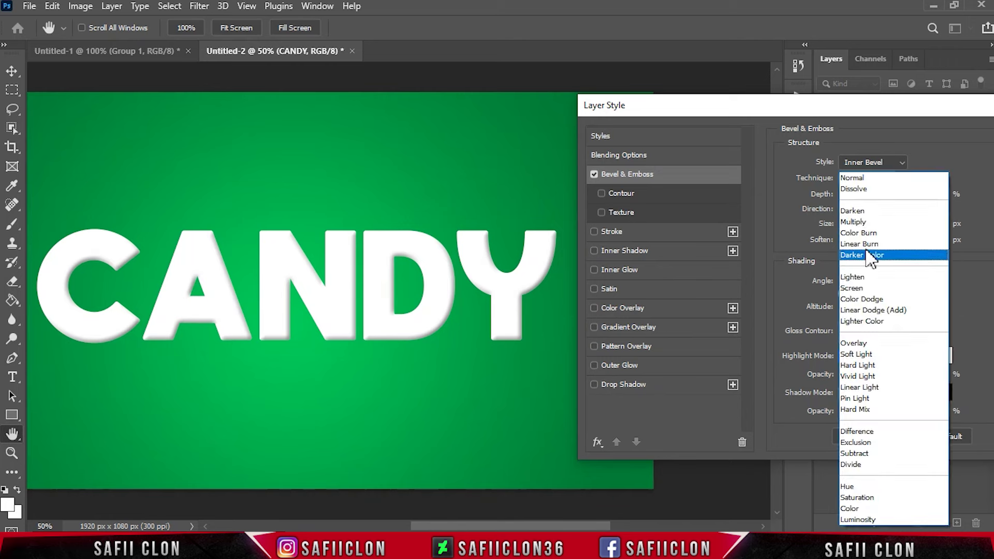
pyautogui.click(855, 288)
pyautogui.click(859, 394)
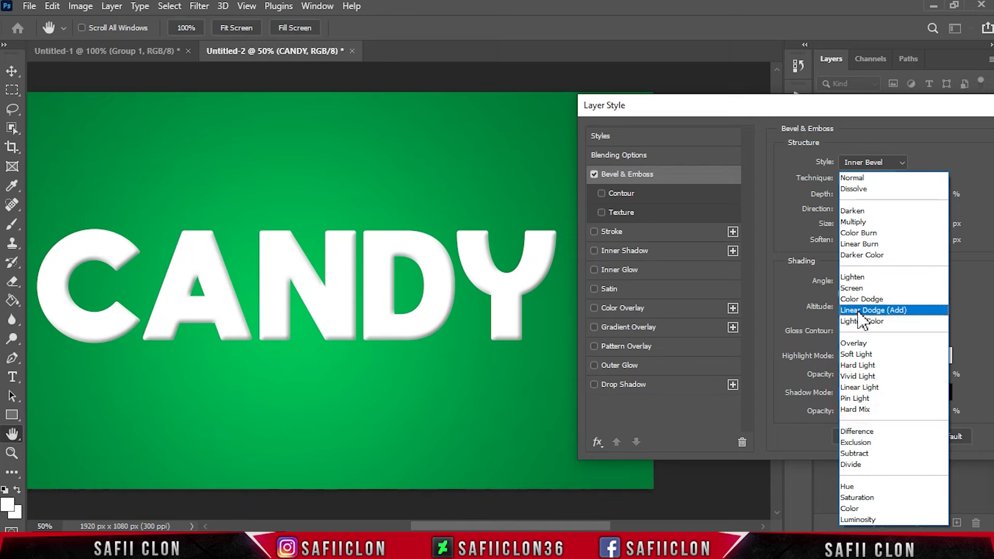
pyautogui.click(857, 222)
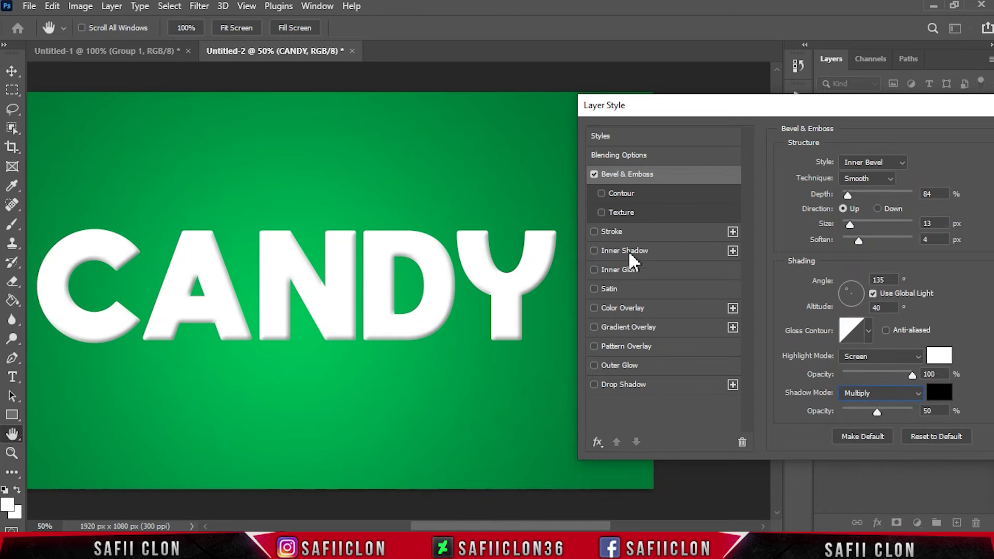
# Step: Add a 2 px outside Normal-blend Stroke coloured #cecece to CANDY
pyautogui.click(611, 230)
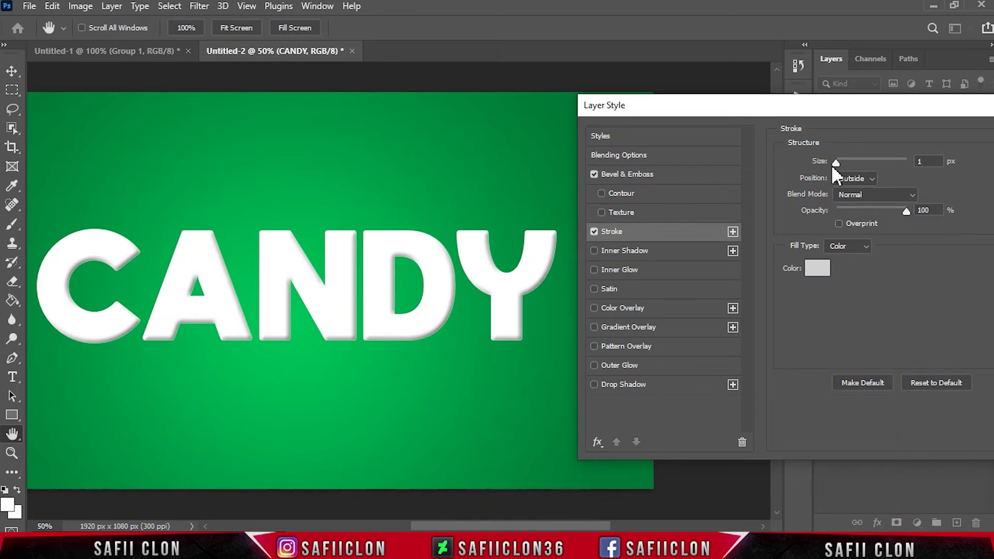
pyautogui.moveTo(836, 160); pyautogui.dragTo(837, 160)
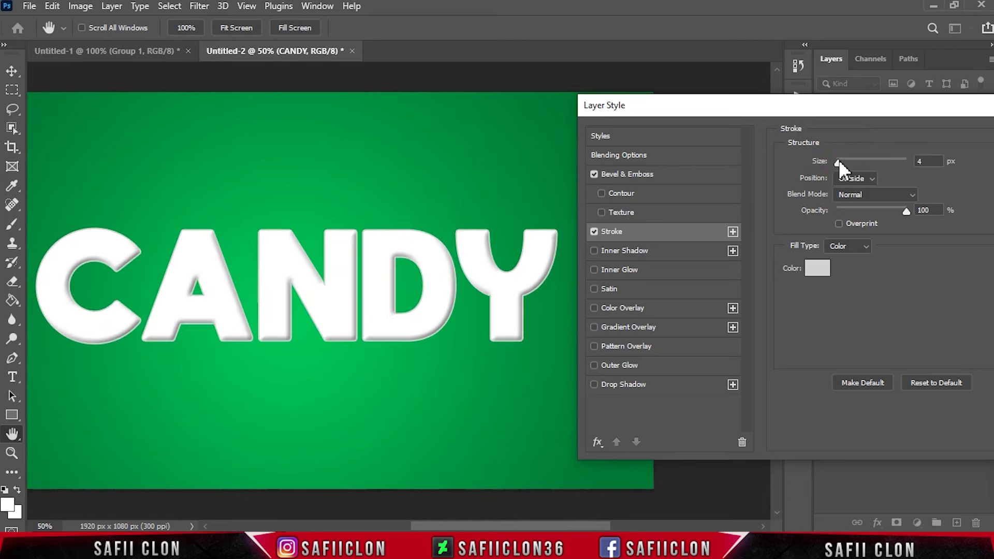
pyautogui.click(855, 178)
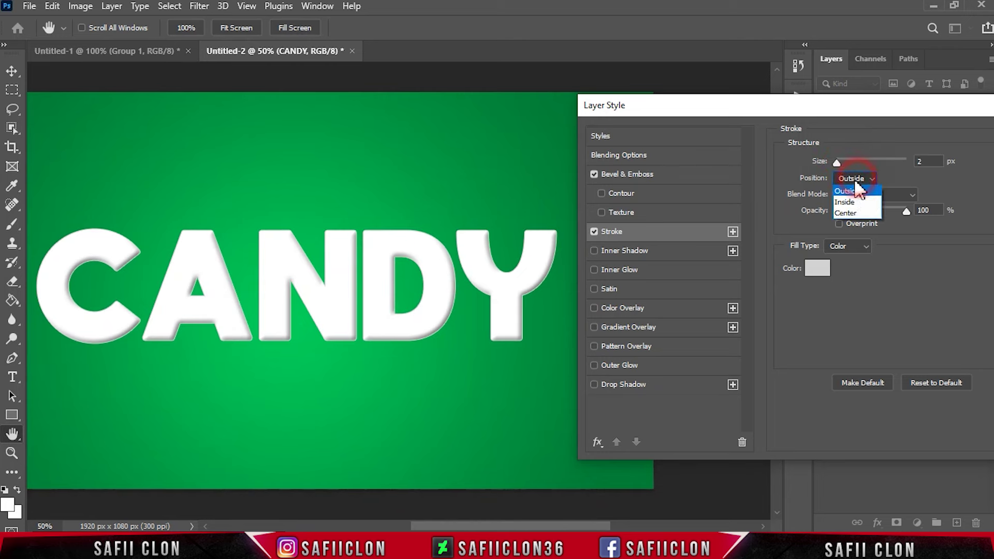
pyautogui.click(859, 195)
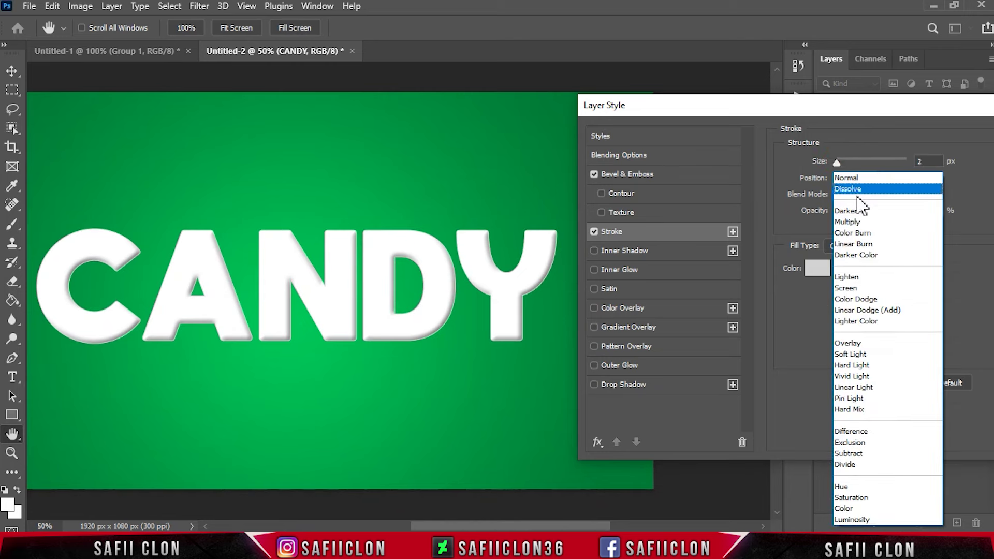
pyautogui.click(856, 178)
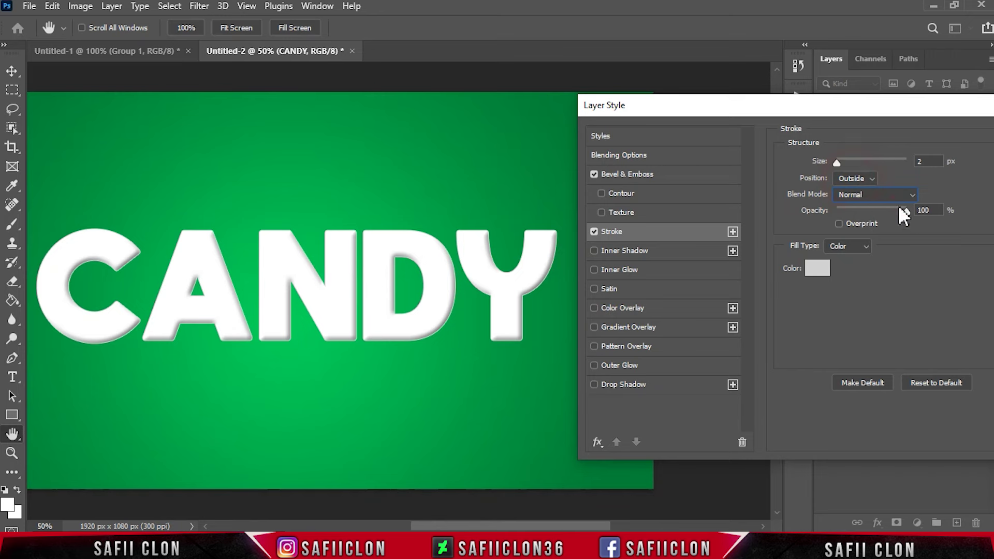
pyautogui.click(857, 245)
pyautogui.click(817, 268)
pyautogui.click(612, 144)
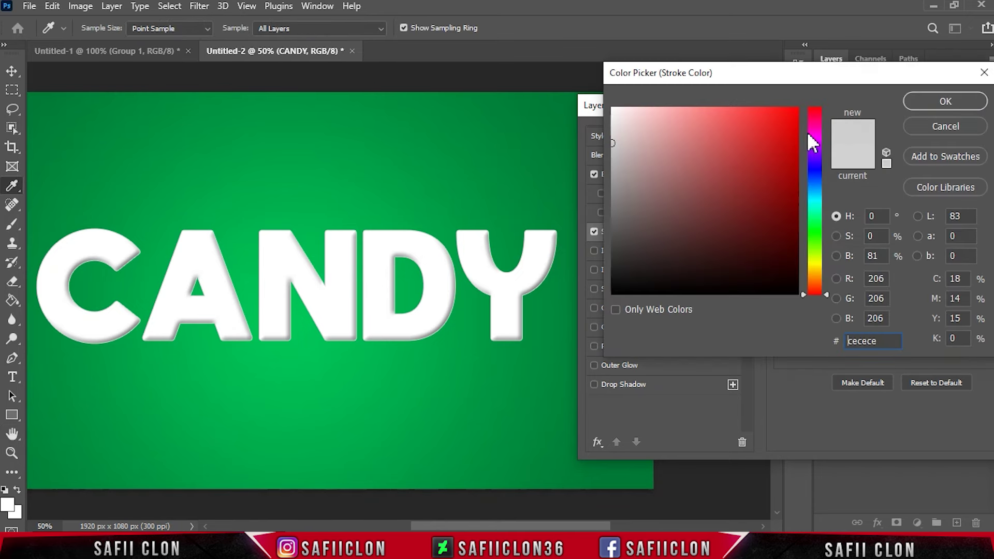
pyautogui.click(935, 100)
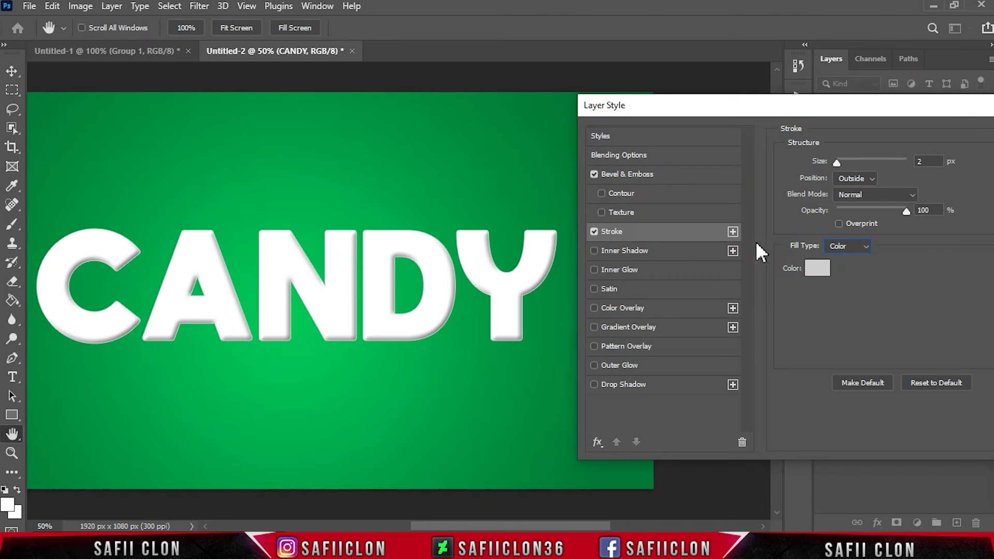
# Step: Add a Pattern Overlay to CANDY using a pattern from the Water group
pyautogui.click(617, 346)
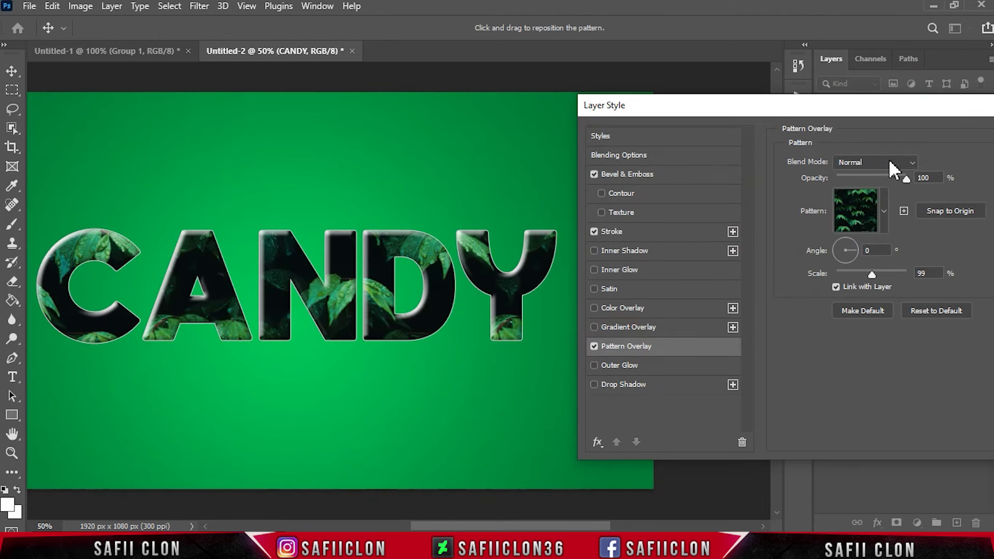
pyautogui.click(883, 211)
pyautogui.click(781, 274)
pyautogui.click(781, 315)
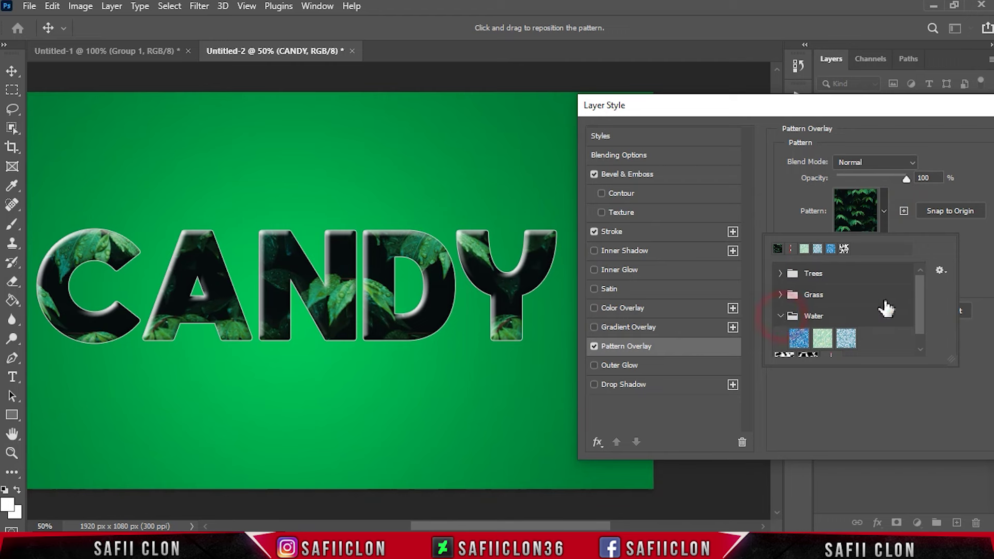
pyautogui.scroll(-1, 883, 308)
pyautogui.click(845, 321)
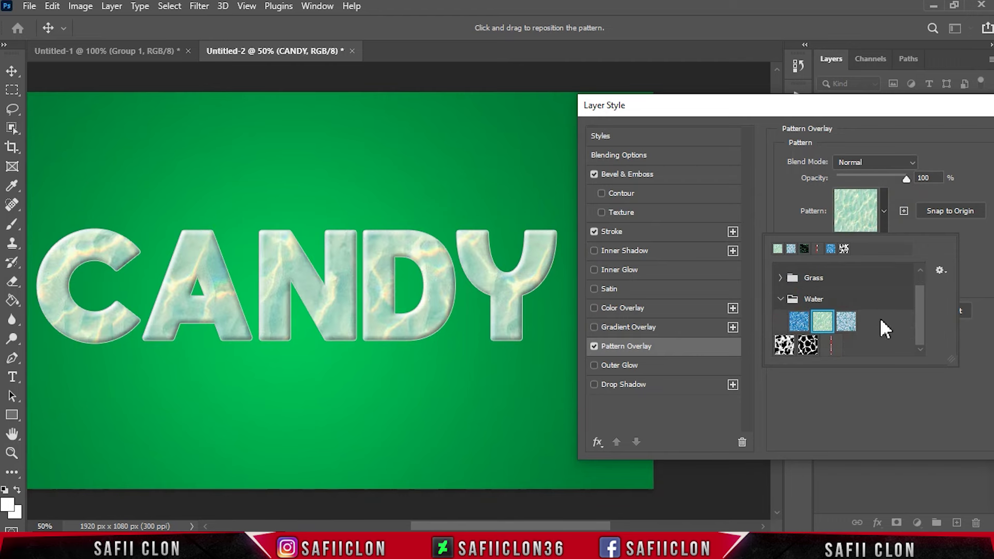
pyautogui.click(883, 210)
# Step: Set the overlay to Luminosity at 93% scale, apply the style, and compare effects on/off
pyautogui.click(888, 161)
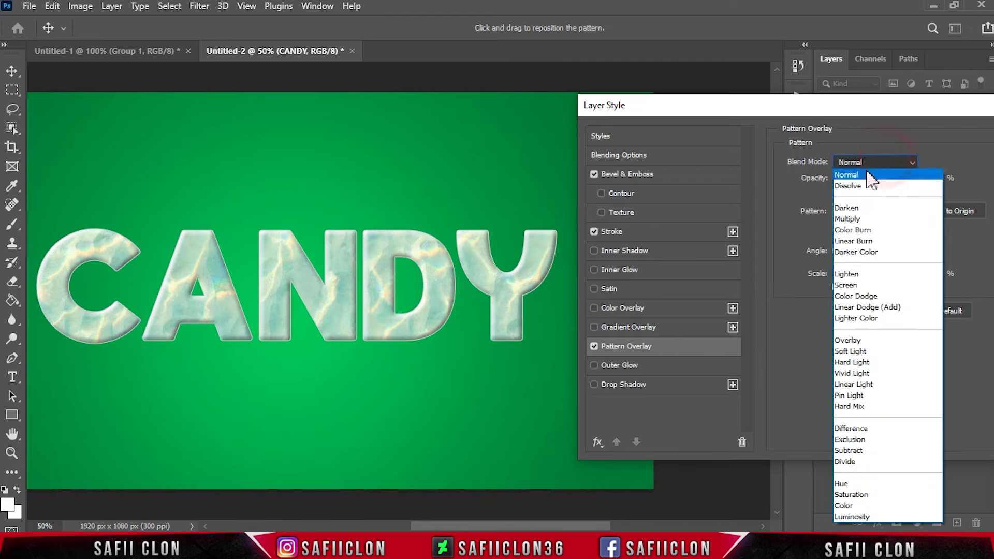
pyautogui.click(851, 516)
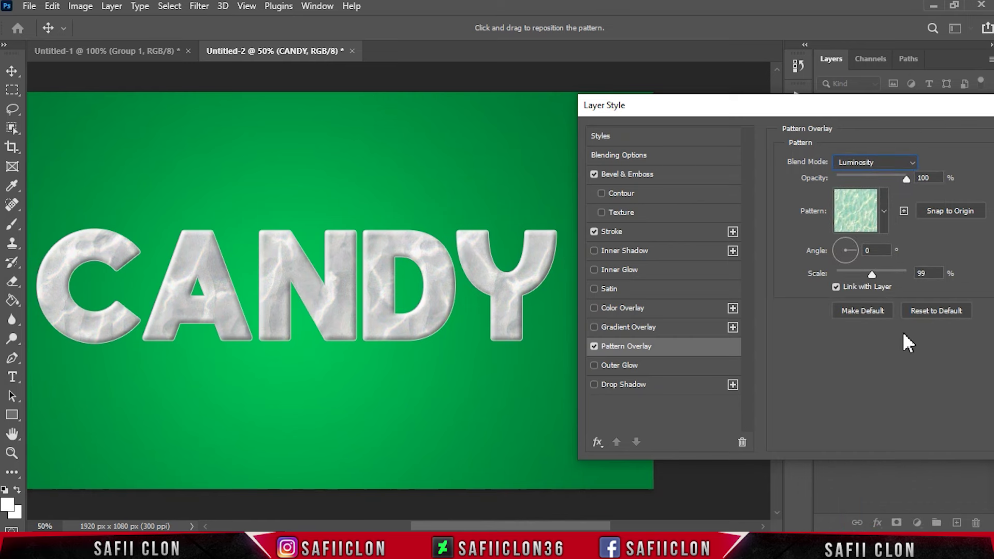
pyautogui.moveTo(871, 274); pyautogui.dragTo(870, 274)
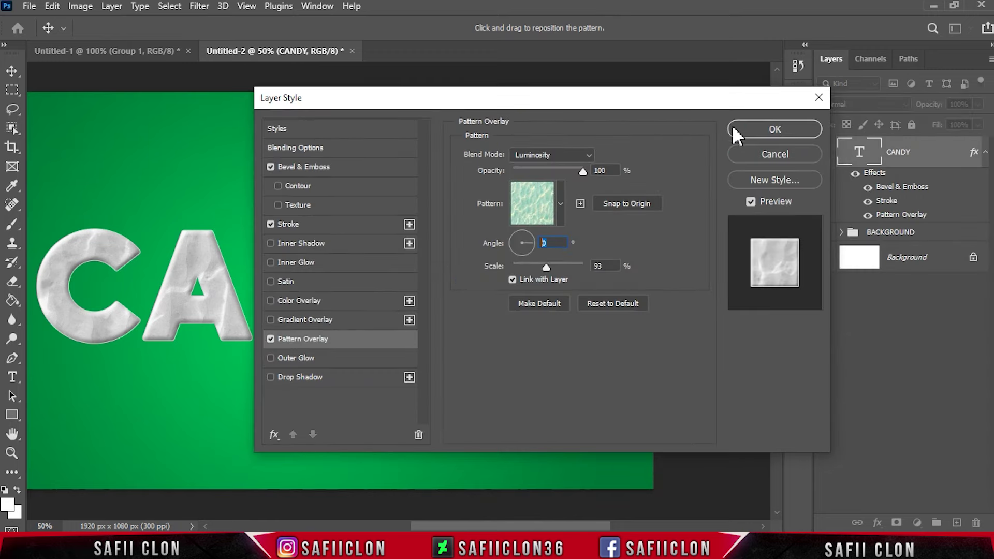
pyautogui.click(756, 129)
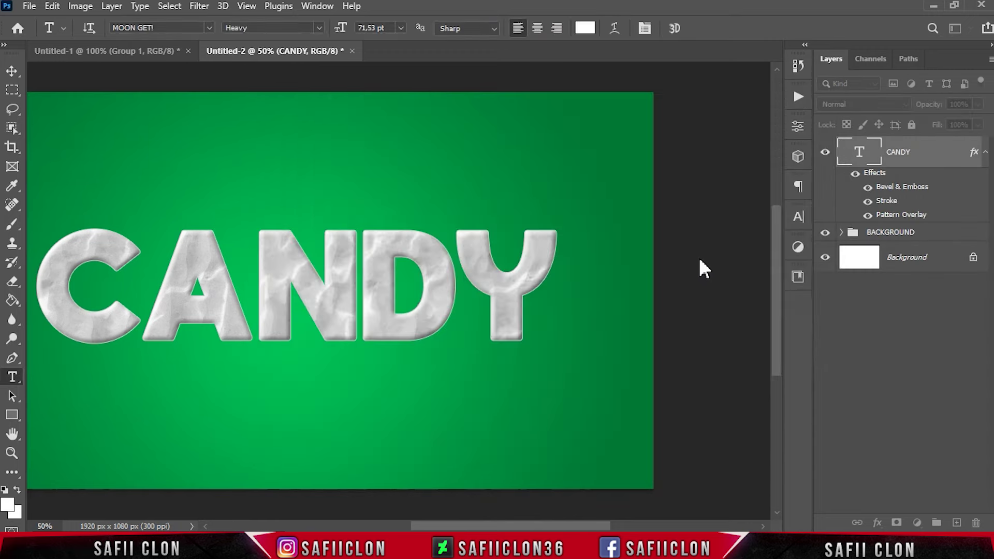
pyautogui.click(825, 152)
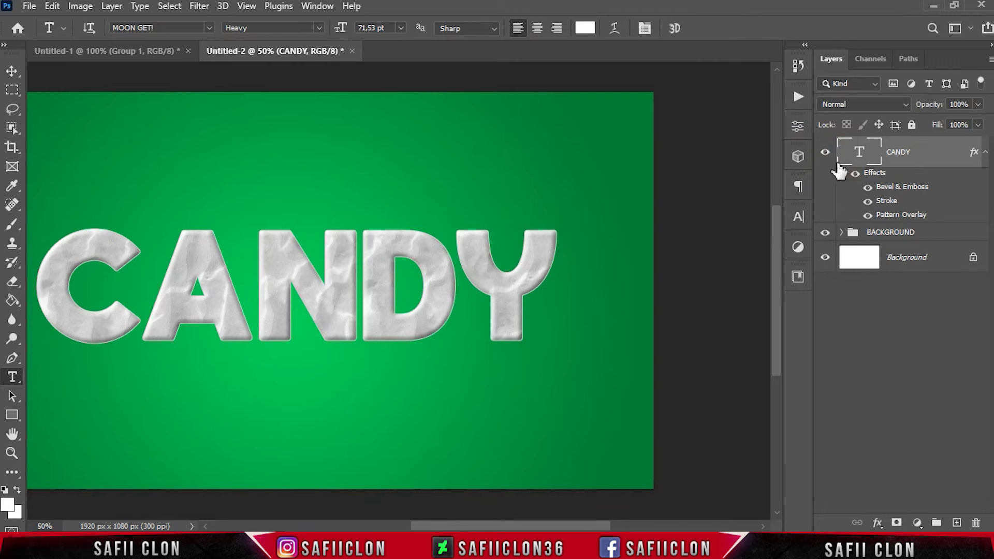
pyautogui.click(854, 173)
# Step: Convert the CANDY layer, with its bevel, stroke and pattern effects, into a smart object
pyautogui.rightClick(932, 150)
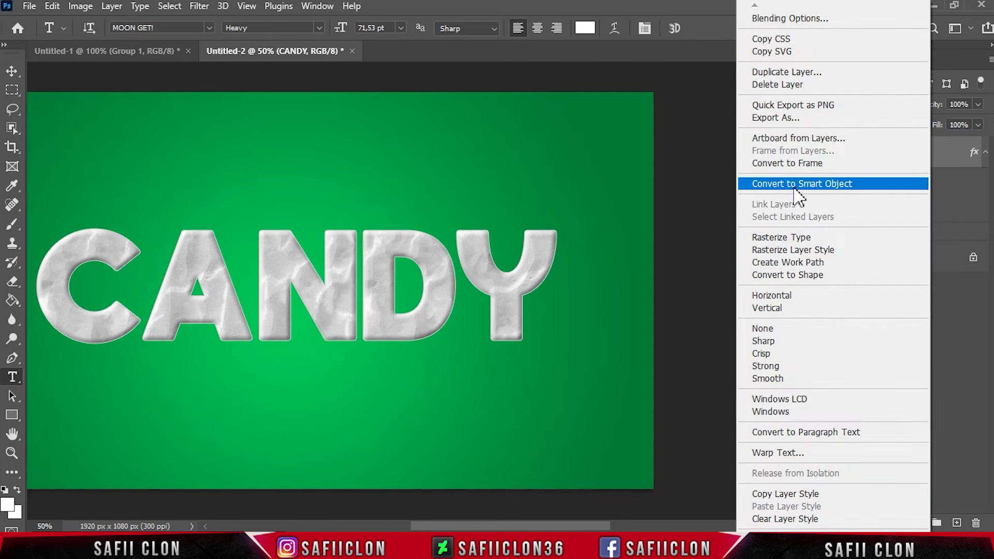
pyautogui.click(797, 186)
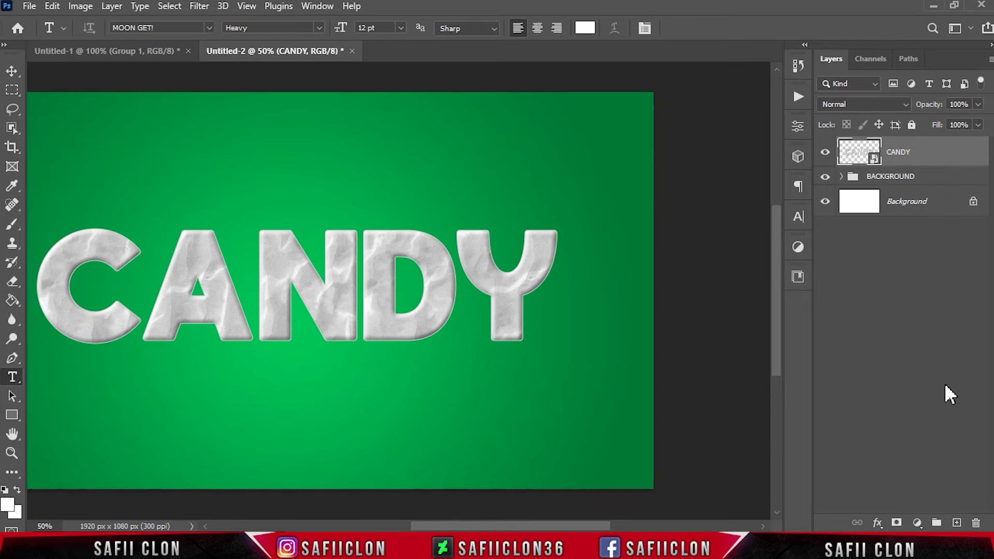
pyautogui.click(917, 522)
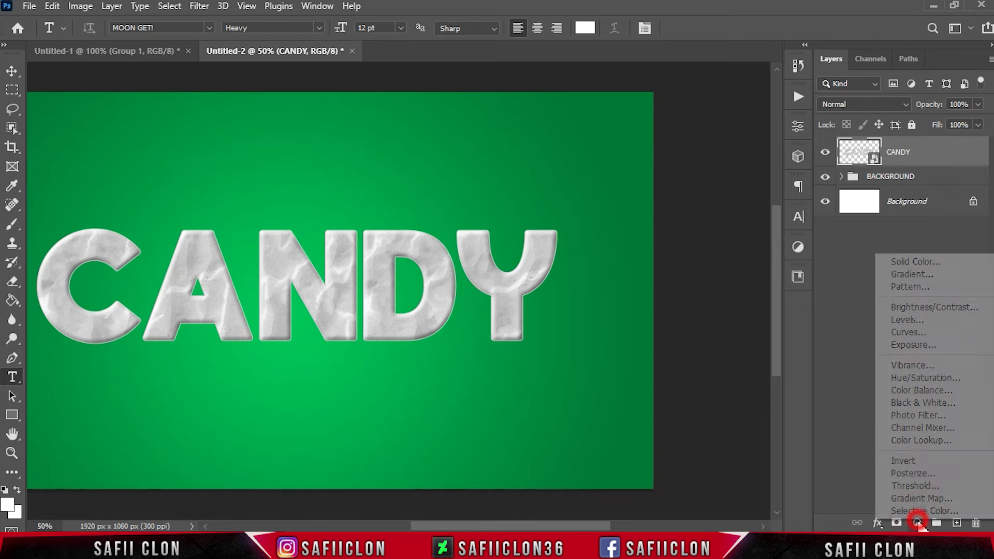
# Step: Add a Pattern Fill layer using the red stripe pattern at 155% scale and 40.27° angle
pyautogui.click(907, 284)
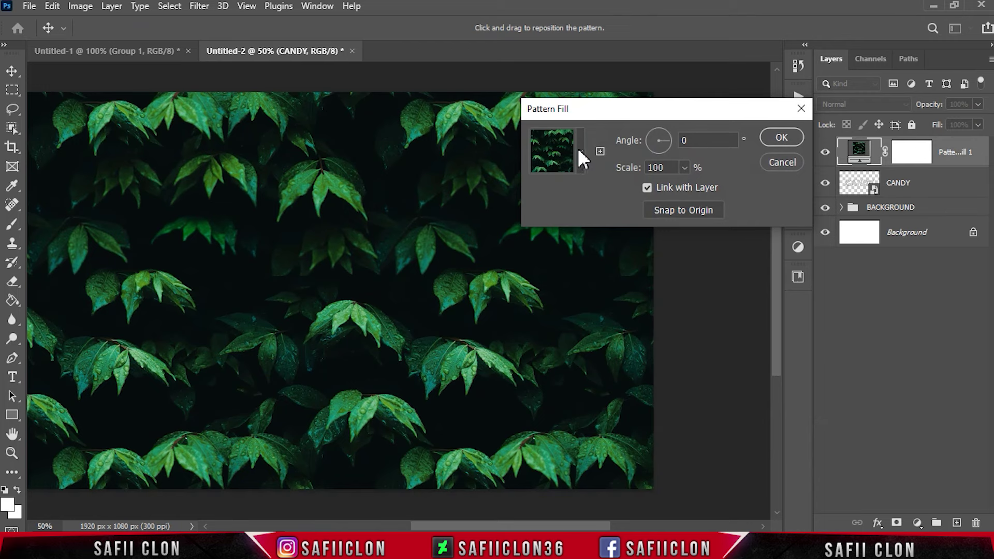
pyautogui.click(579, 151)
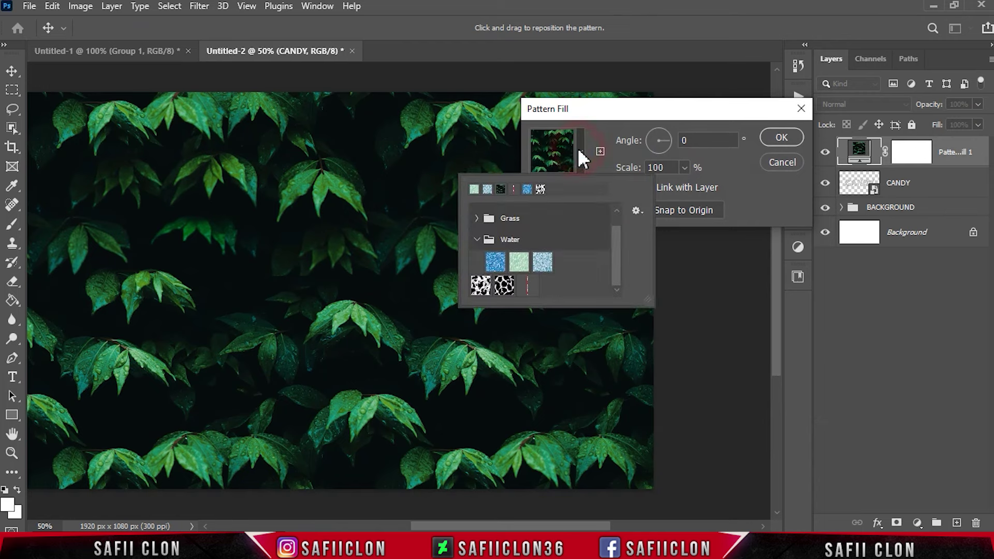
pyautogui.click(530, 288)
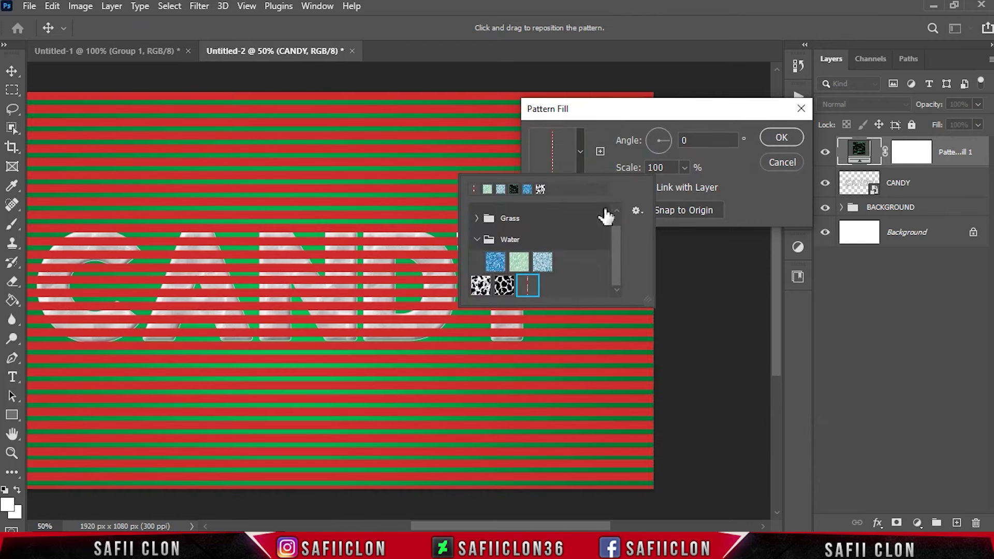
pyautogui.click(579, 147)
pyautogui.click(684, 168)
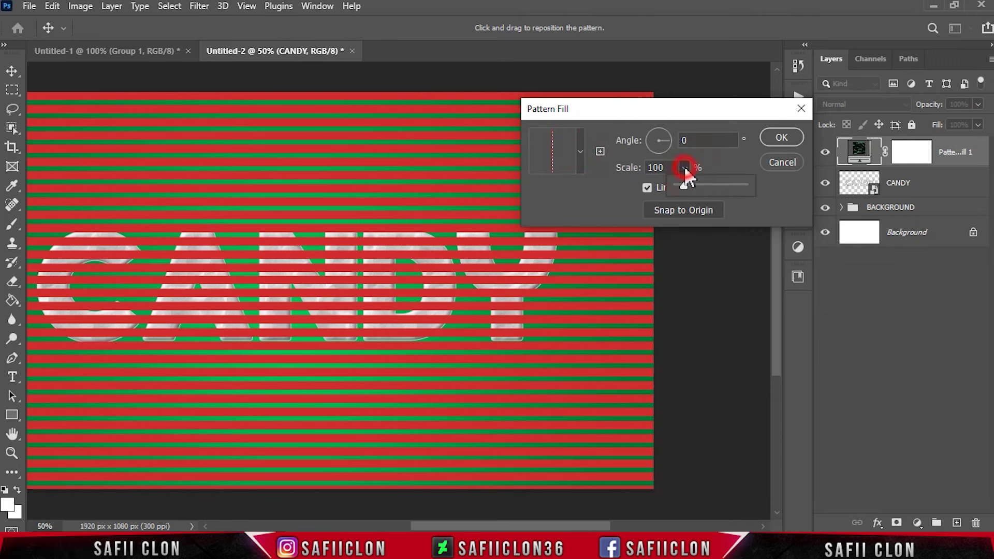
pyautogui.moveTo(685, 184); pyautogui.dragTo(687, 185)
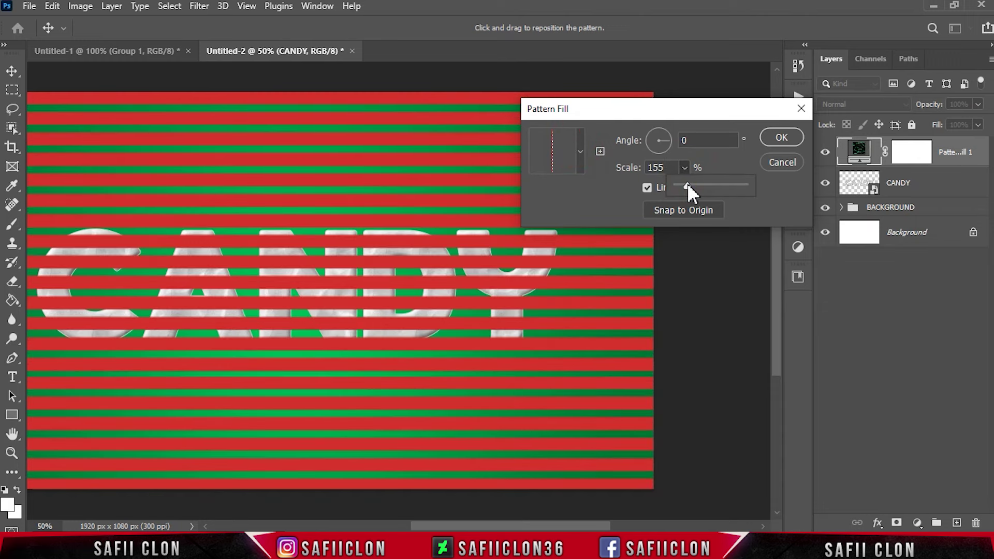
pyautogui.moveTo(671, 142); pyautogui.dragTo(669, 131)
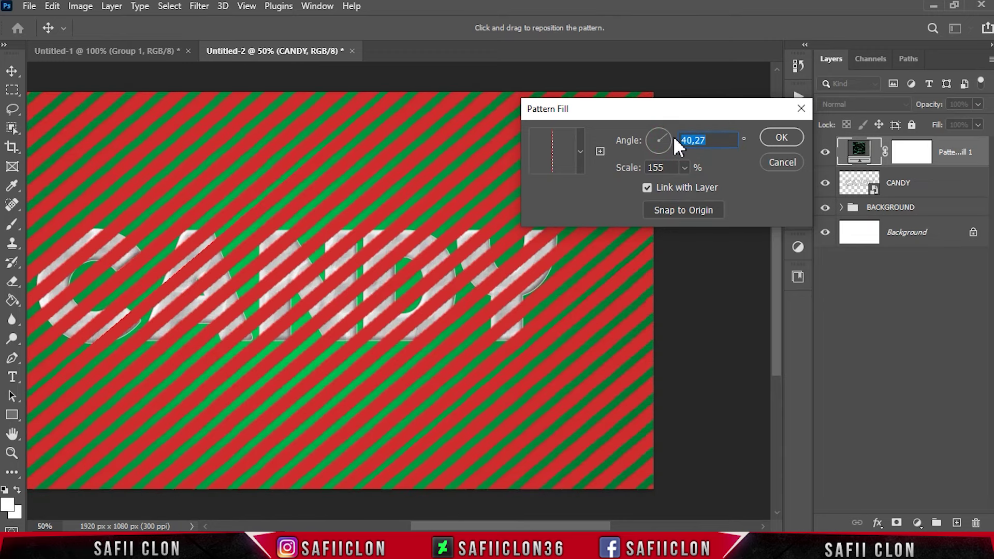
pyautogui.click(781, 137)
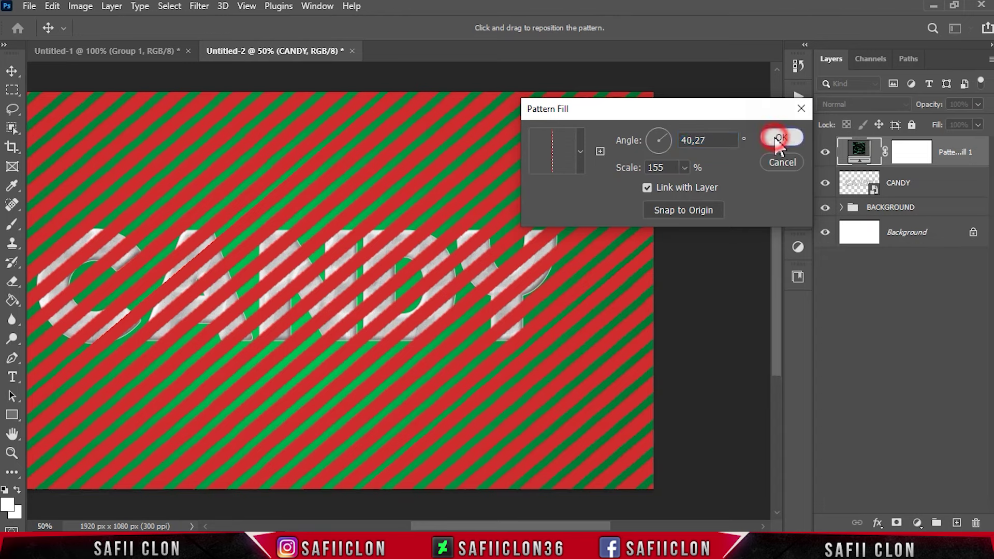
# Step: Clip Pattern Fill 1 to CANDY and rescale its stripes to 122%
pyautogui.rightClick(957, 144)
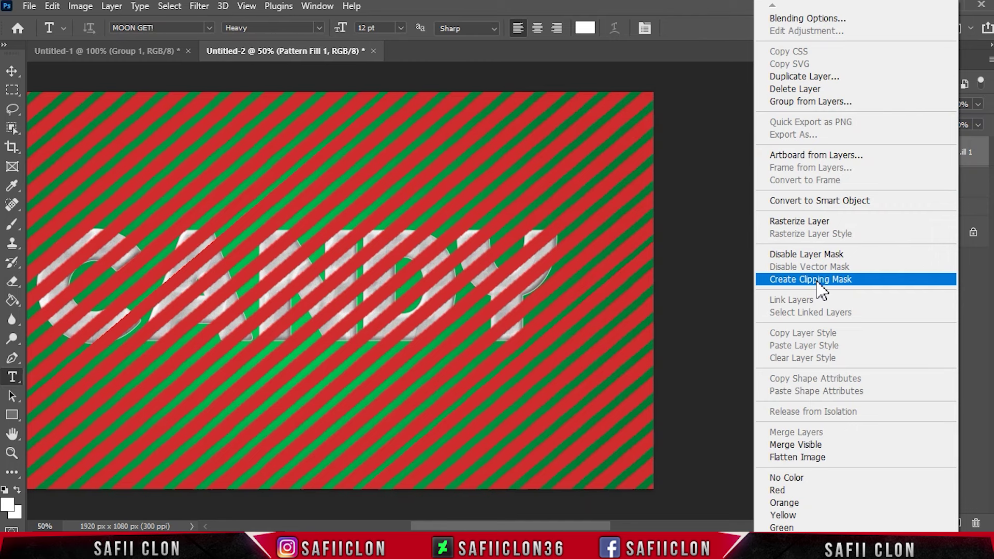
pyautogui.click(810, 279)
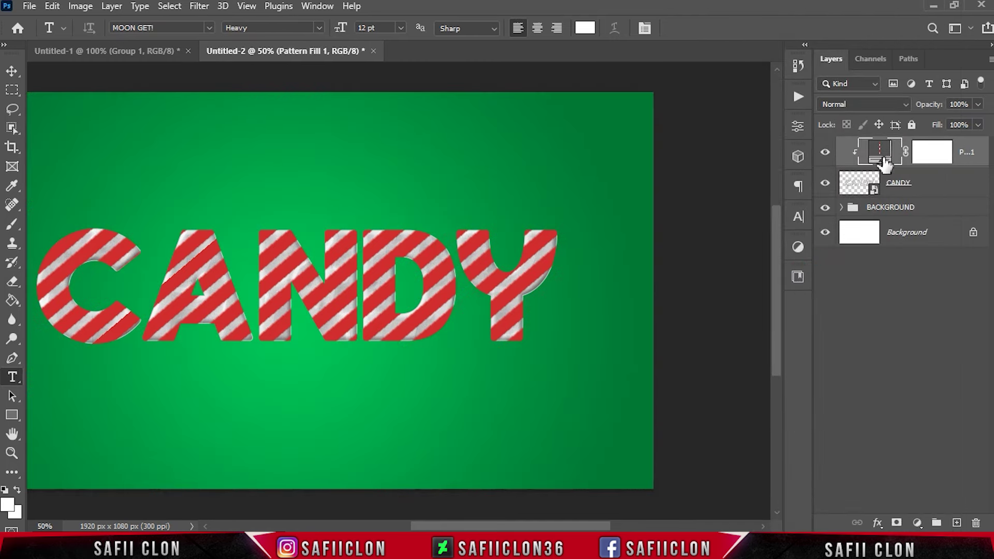
pyautogui.doubleClick(878, 150)
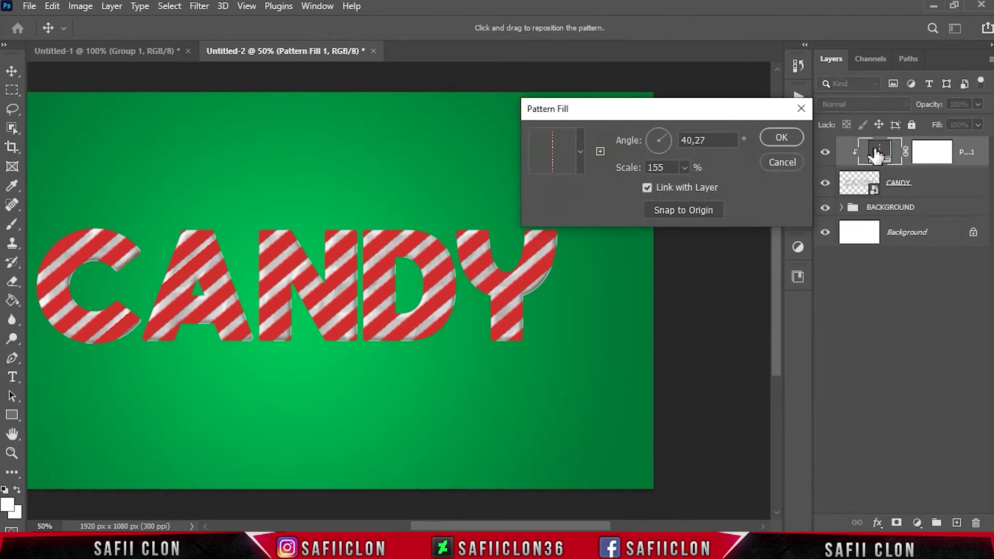
pyautogui.moveTo(683, 167); pyautogui.dragTo(692, 193)
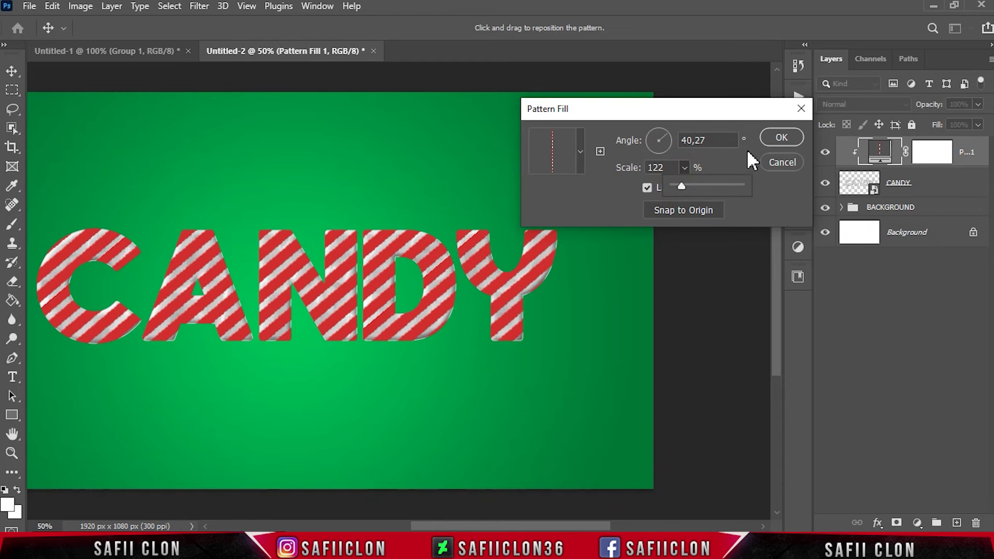
pyautogui.click(780, 138)
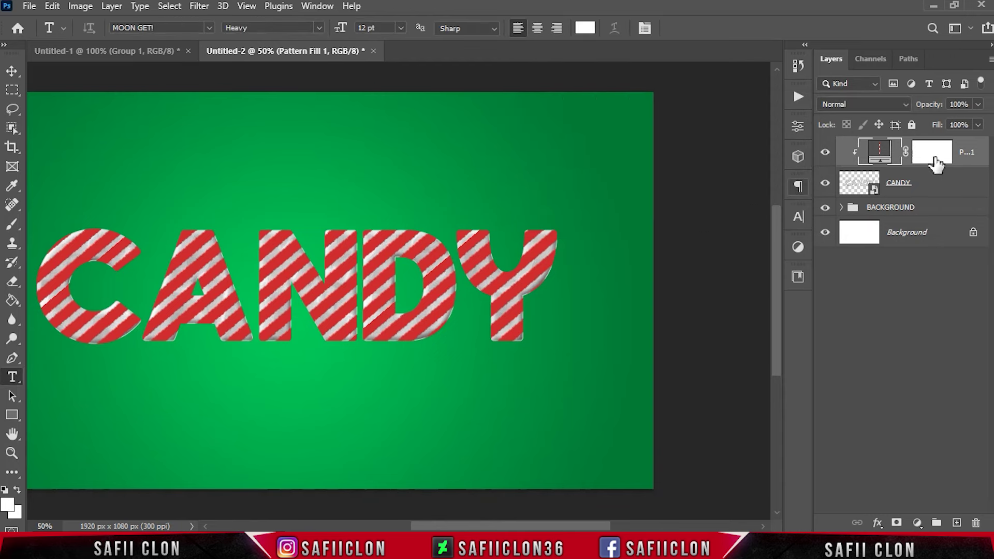
# Step: Convert Pattern Fill 1 to a smart object and open its Blending Options in Layer Style
pyautogui.rightClick(961, 152)
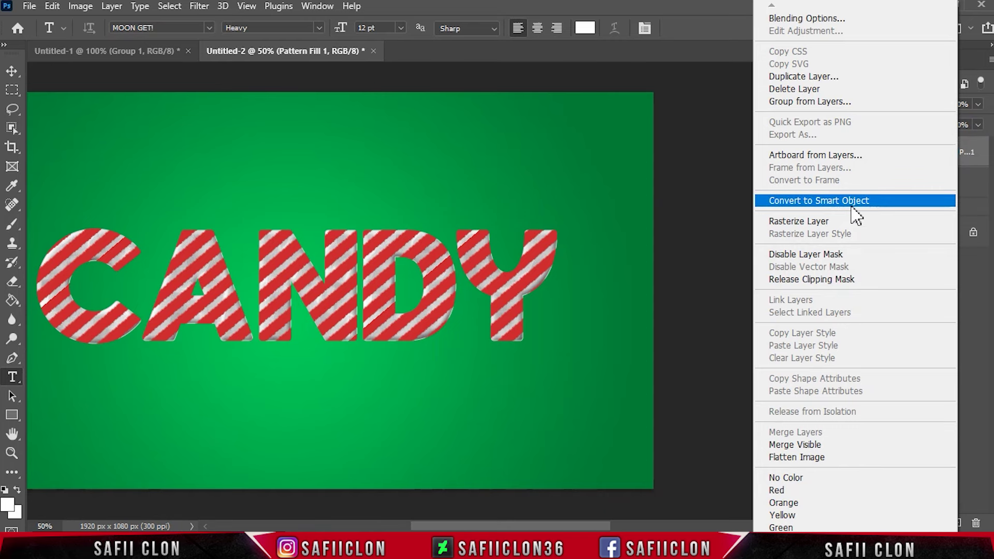
pyautogui.click(860, 200)
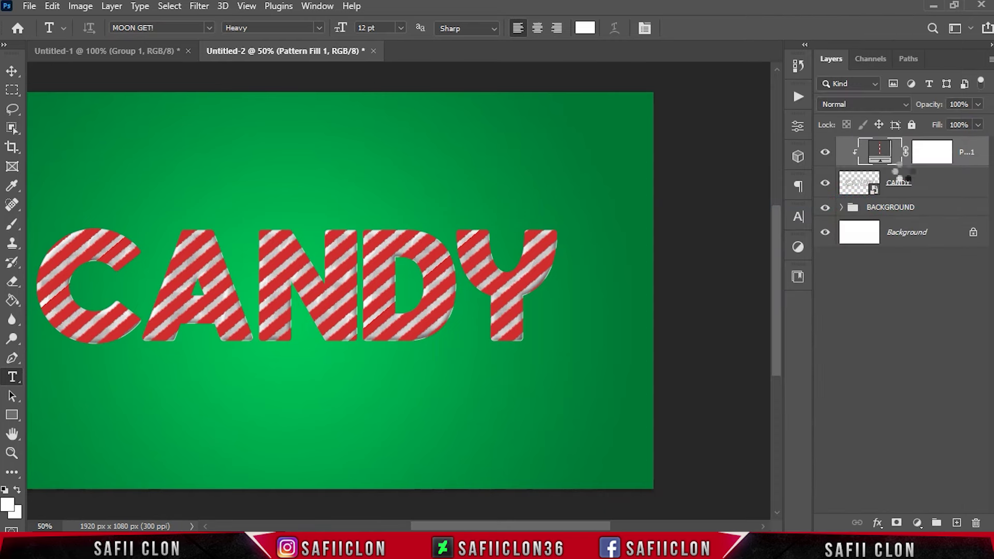
pyautogui.rightClick(958, 153)
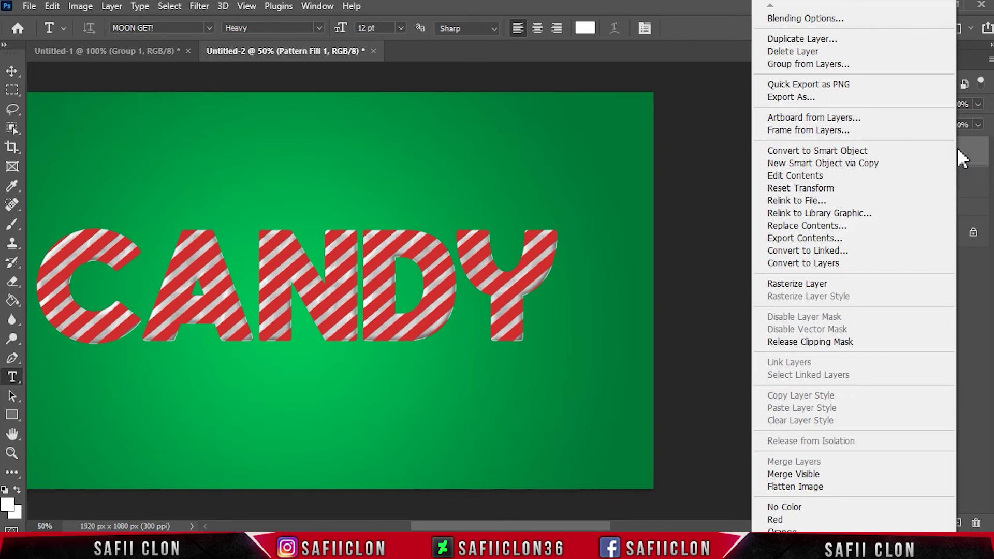
pyautogui.click(811, 20)
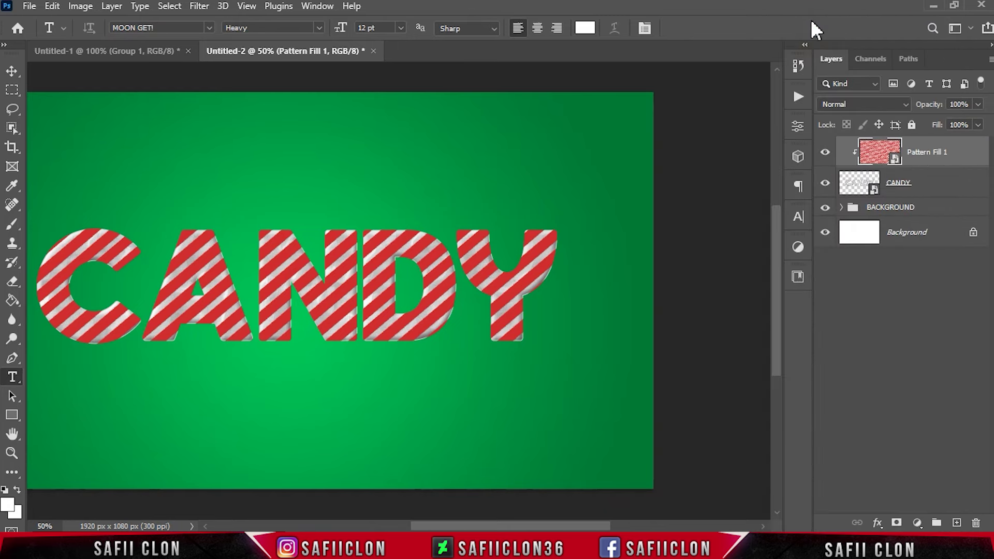
pyautogui.moveTo(434, 112); pyautogui.dragTo(769, 112)
# Step: Enable a Smooth Inner Bevel, direction Up, with 11% depth and 3 px soften
pyautogui.click(641, 174)
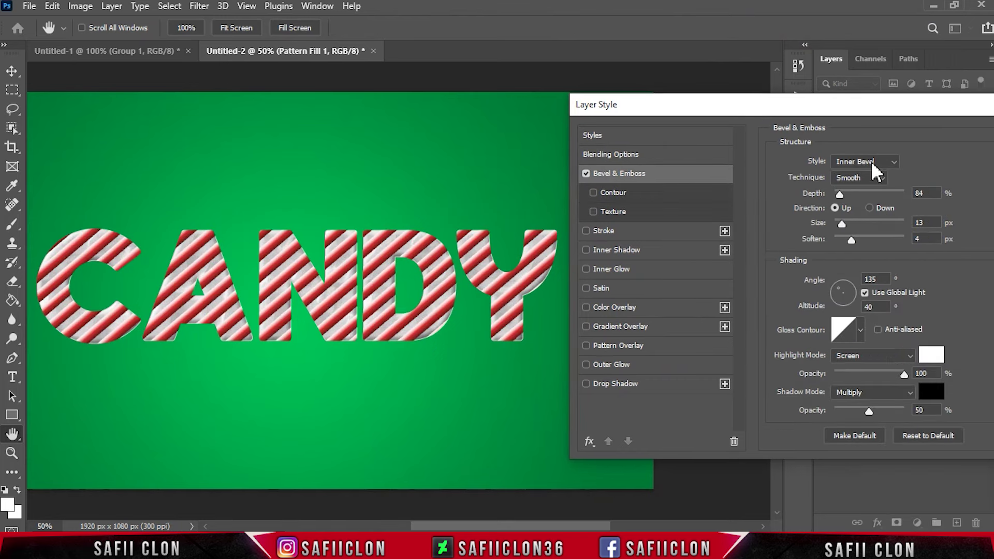
pyautogui.click(874, 162)
pyautogui.click(863, 185)
pyautogui.click(859, 178)
pyautogui.click(856, 199)
pyautogui.moveTo(839, 195); pyautogui.dragTo(835, 195)
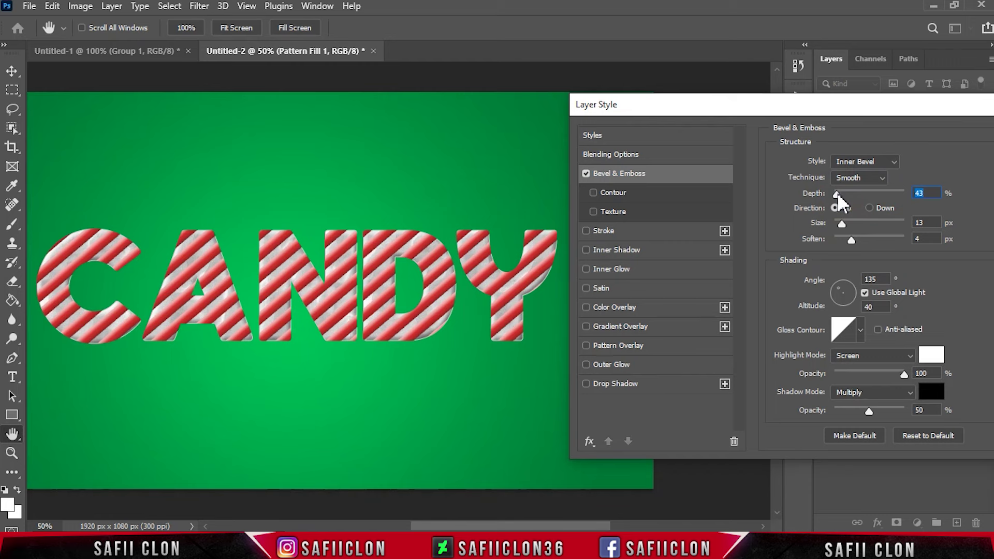
pyautogui.moveTo(837, 193); pyautogui.dragTo(833, 191)
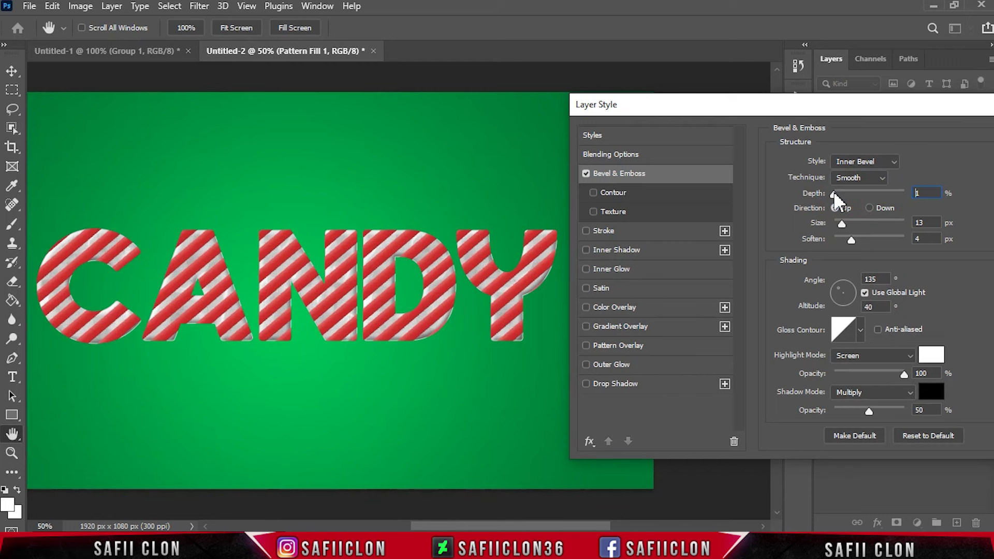
pyautogui.hotkey('shift', 'Up')
pyautogui.click(835, 208)
pyautogui.moveTo(841, 224); pyautogui.dragTo(850, 239)
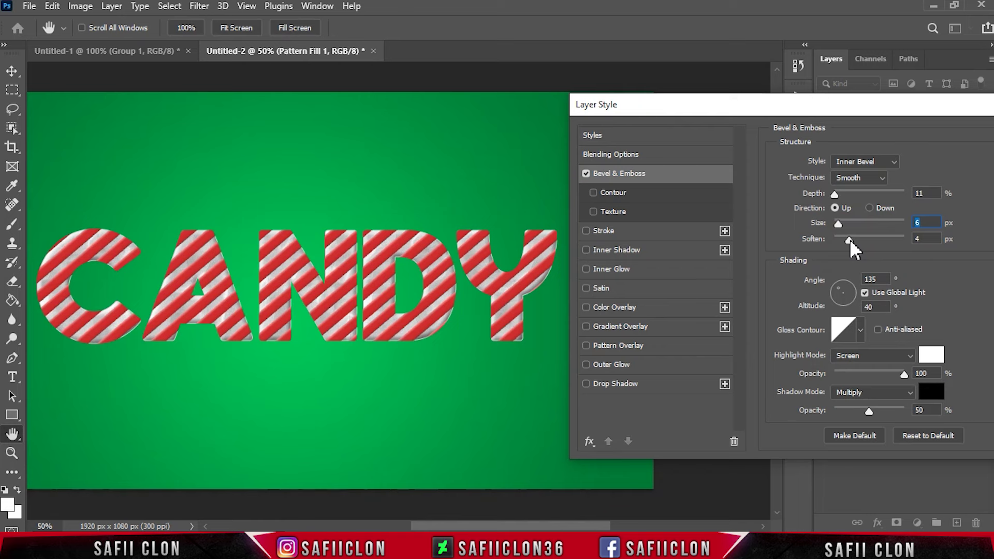
pyautogui.moveTo(848, 239); pyautogui.dragTo(847, 239)
# Step: Set the bevel shading angle to 135° and altitude to 40, keeping the gloss contour
pyautogui.click(875, 279)
pyautogui.write('3')
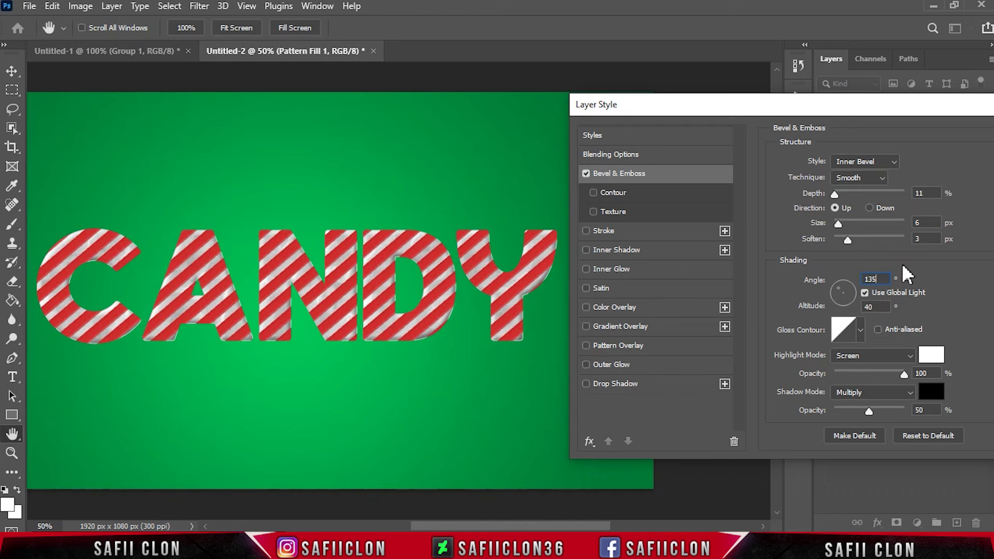
pyautogui.press('Tab')
pyautogui.write('40')
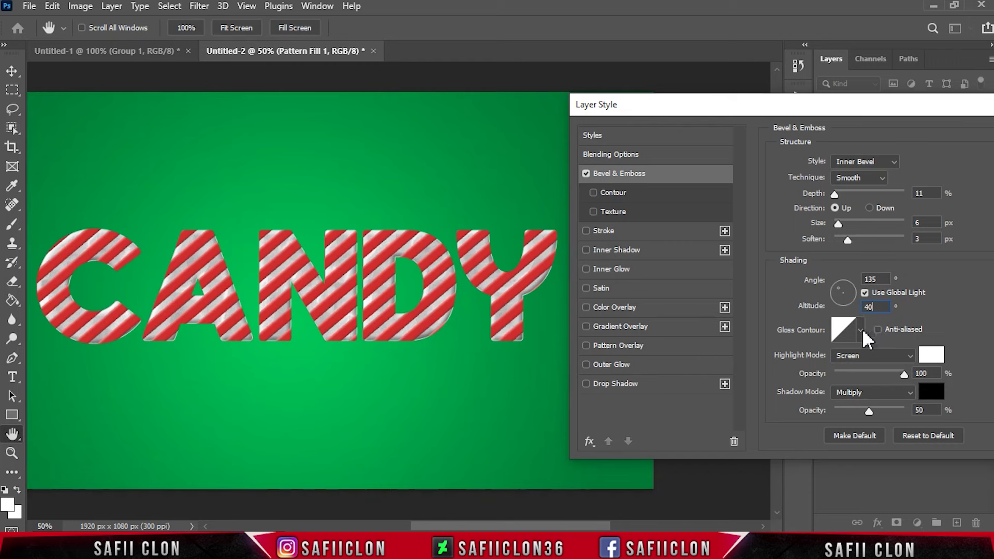
pyautogui.click(859, 331)
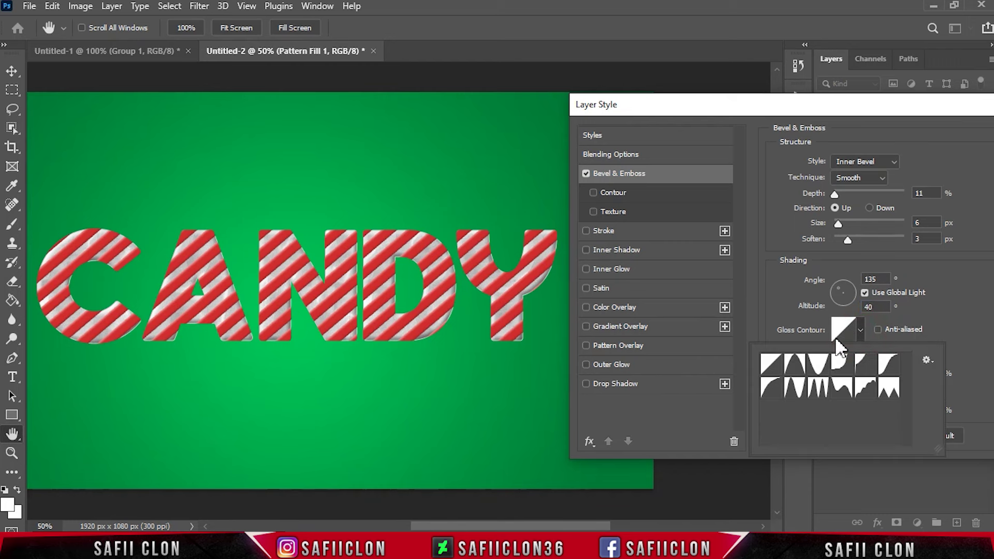
pyautogui.click(861, 330)
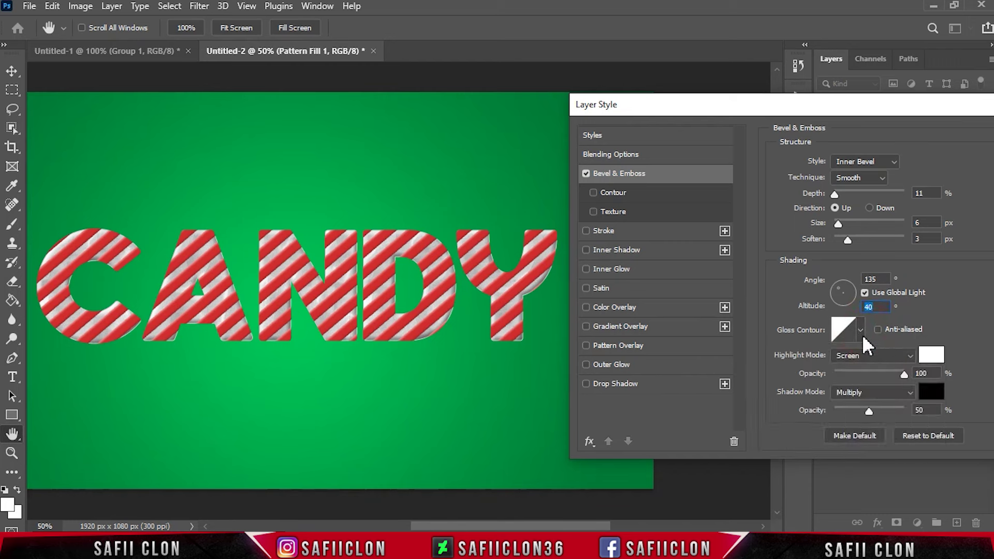
# Step: Set bevel highlights to Screen at 64% and shadows to Multiply at 53% opacity
pyautogui.click(902, 356)
pyautogui.click(845, 288)
pyautogui.moveTo(903, 372); pyautogui.dragTo(877, 373)
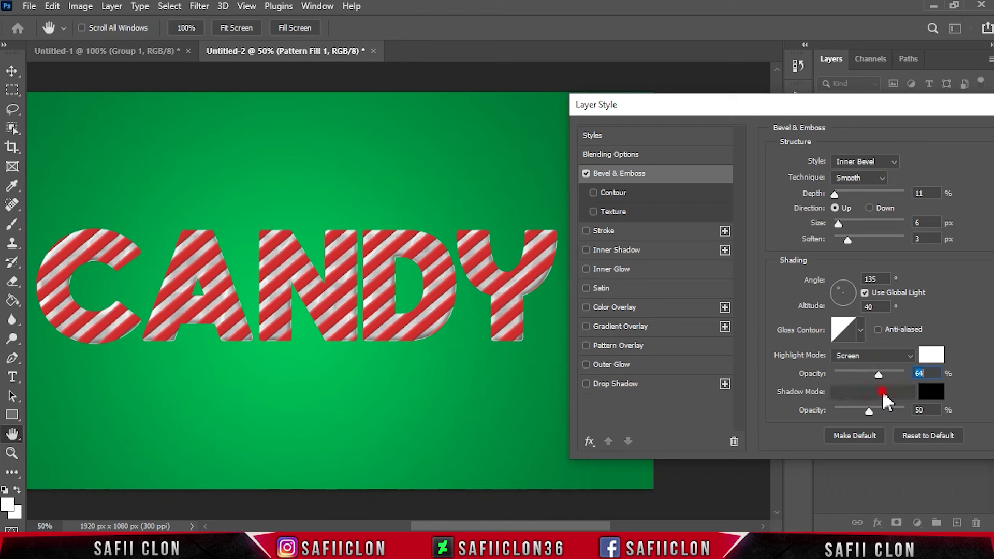
pyautogui.click(881, 392)
pyautogui.click(841, 222)
pyautogui.click(871, 411)
# Step: Add a bevel Texture with the current pattern at scale 71 and depth +71, and apply the style
pyautogui.click(621, 211)
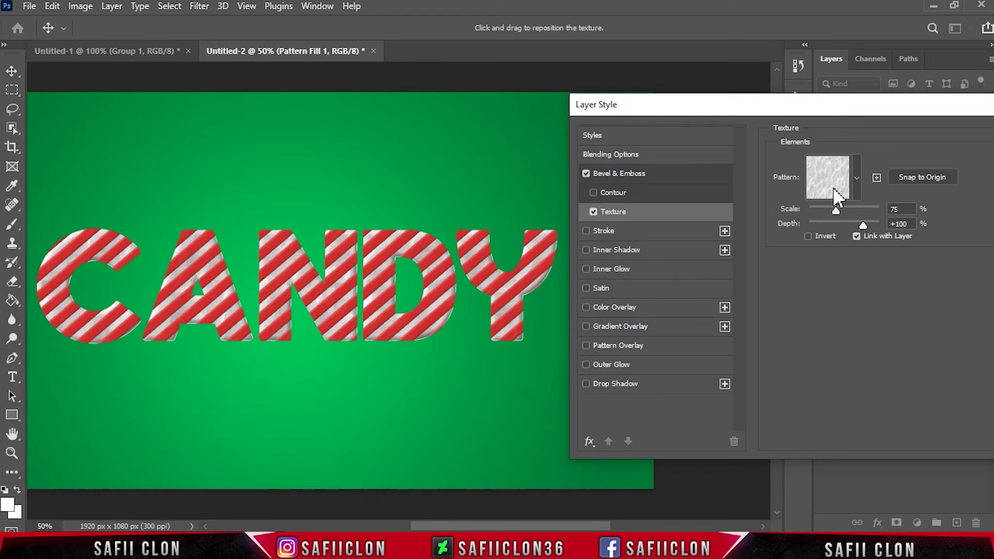
pyautogui.click(857, 176)
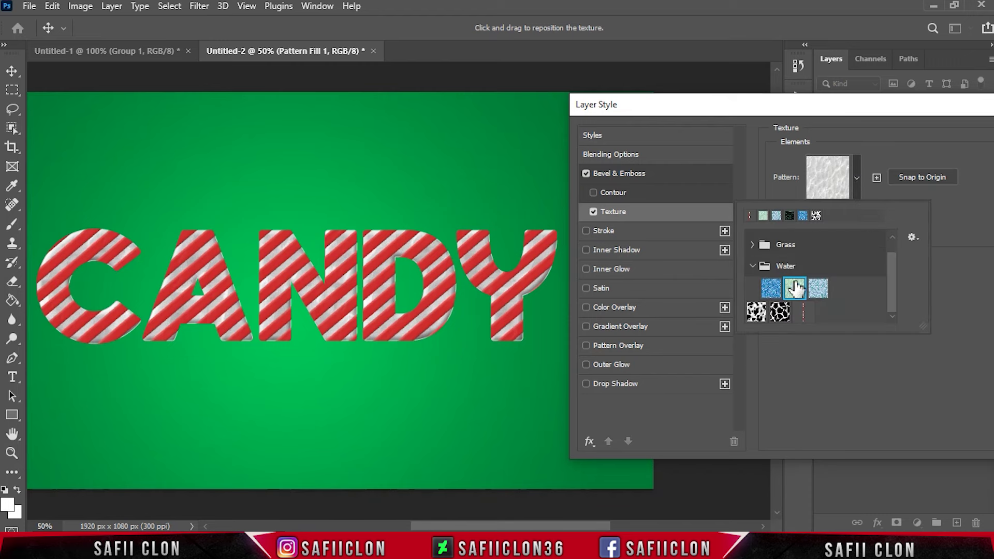
pyautogui.click(856, 177)
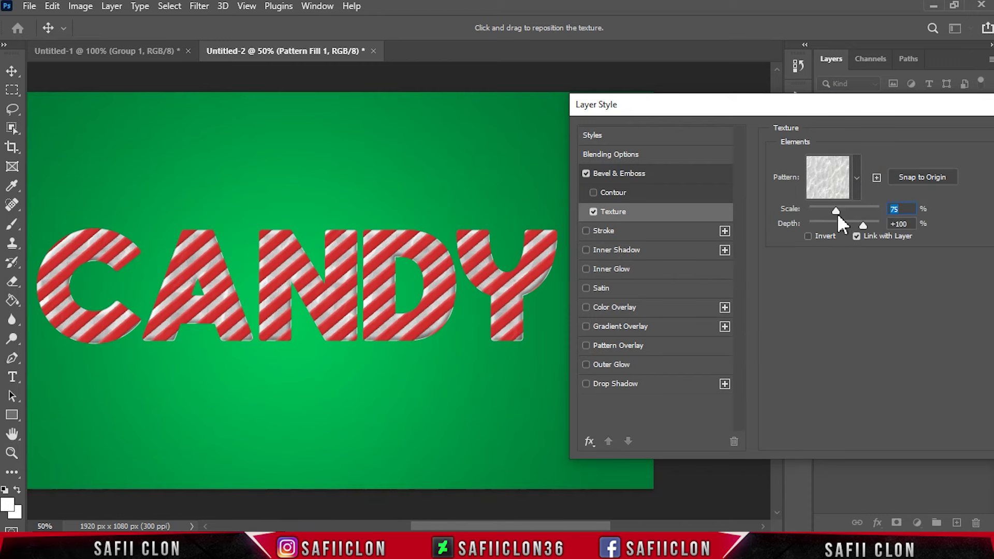
pyautogui.moveTo(836, 209); pyautogui.dragTo(813, 209)
pyautogui.moveTo(860, 226); pyautogui.dragTo(861, 223)
pyautogui.moveTo(862, 223); pyautogui.dragTo(857, 222)
pyautogui.moveTo(896, 106); pyautogui.dragTo(409, 113)
pyautogui.click(586, 141)
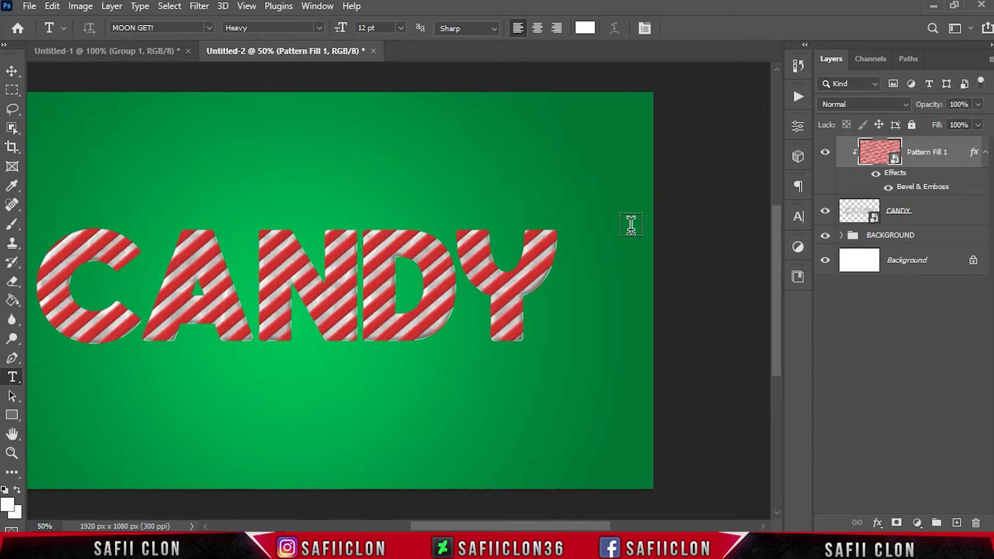
# Step: Set Pattern Fill 1's blend mode to Color Burn, toggling its visibility to compare
pyautogui.moveTo(598, 526); pyautogui.dragTo(563, 527)
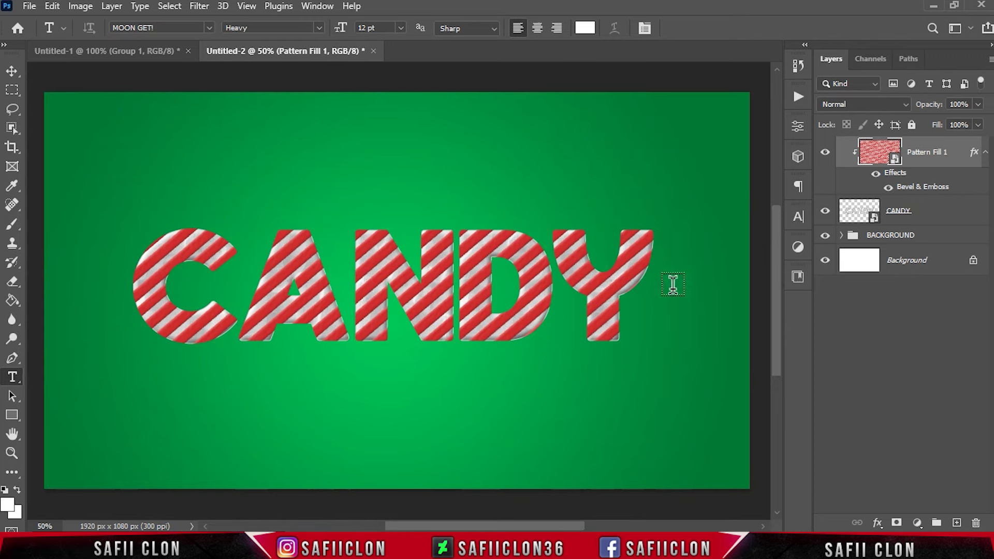
pyautogui.click(825, 152)
pyautogui.click(825, 153)
pyautogui.click(825, 152)
pyautogui.click(903, 104)
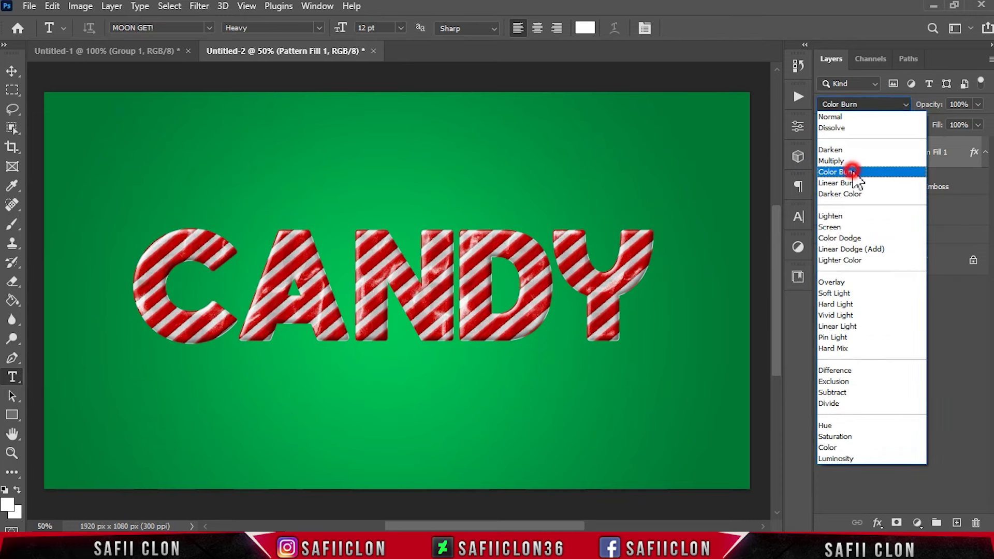
pyautogui.click(852, 171)
pyautogui.click(825, 154)
pyautogui.click(825, 153)
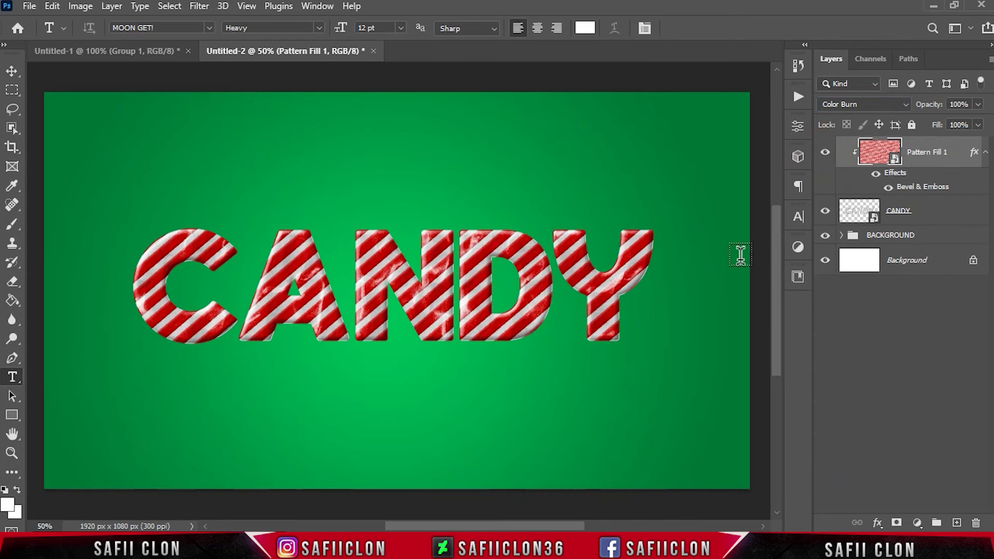
# Step: Zoom in to inspect the Color Burn stripes, zoom back out, and select the CANDY layer
pyautogui.hotkey('ctrl', '+')
pyautogui.hotkey('ctrl', '+')
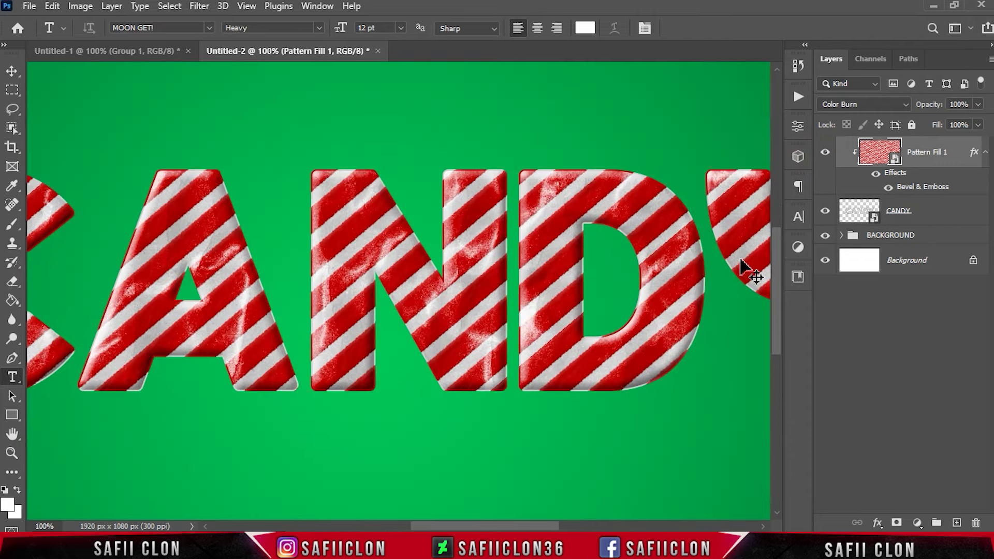
pyautogui.hotkey('ctrl', '+')
pyautogui.hotkey('ctrl', '+')
pyautogui.hotkey('ctrl', '-')
pyautogui.hotkey('ctrl', '-')
pyautogui.hotkey('ctrl', '-')
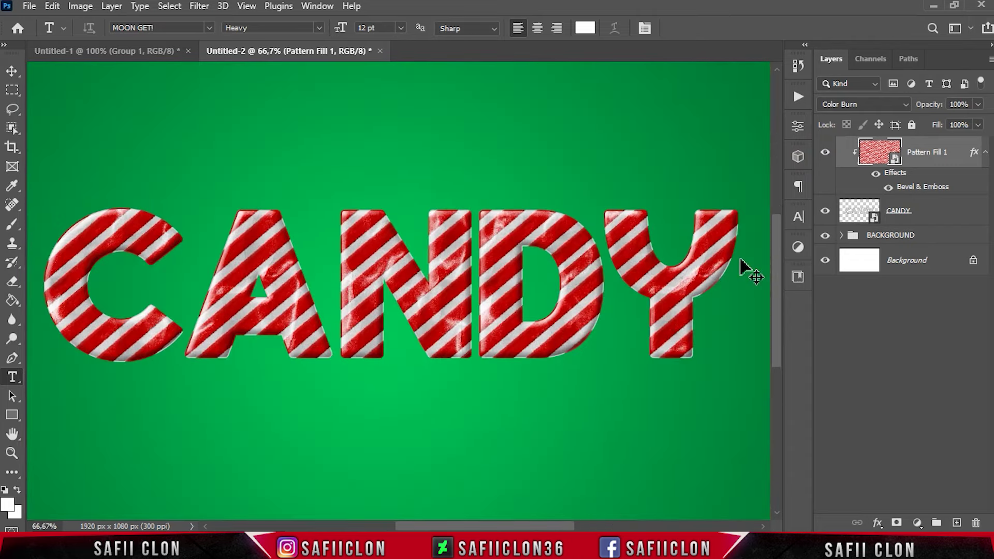
pyautogui.hotkey('ctrl', '-')
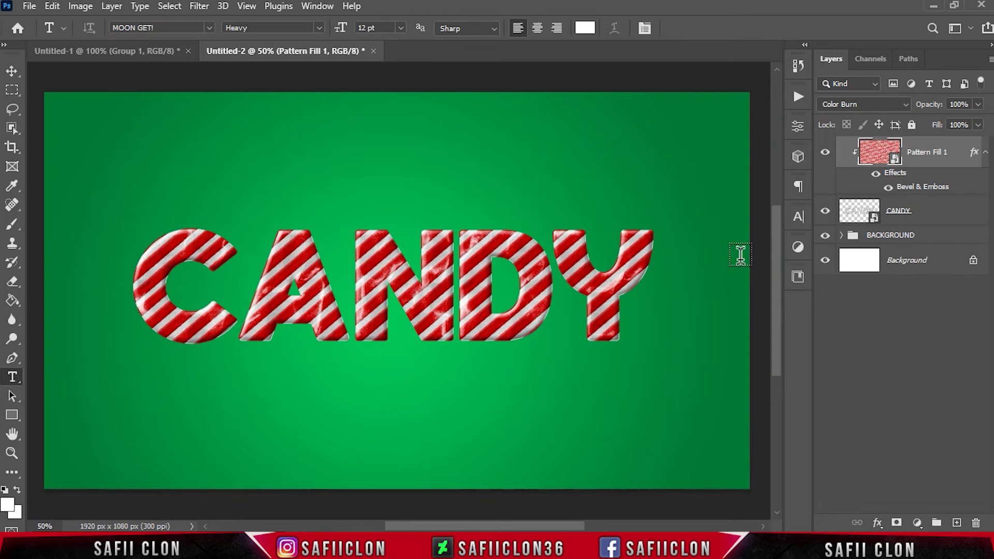
pyautogui.click(939, 212)
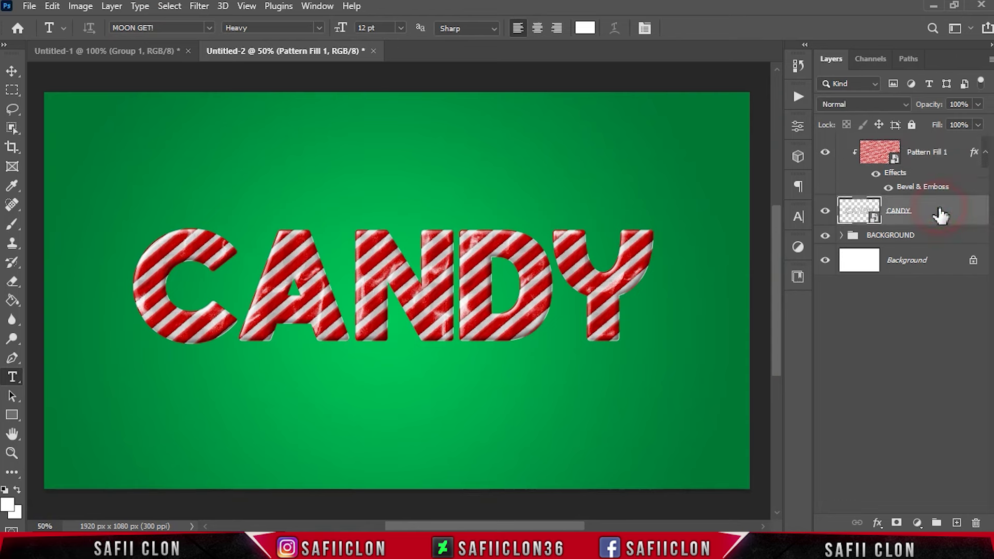
# Step: Open the CANDY layer's Blending Options and enable Drop Shadow
pyautogui.click(825, 211)
pyautogui.rightClick(917, 223)
pyautogui.click(804, 15)
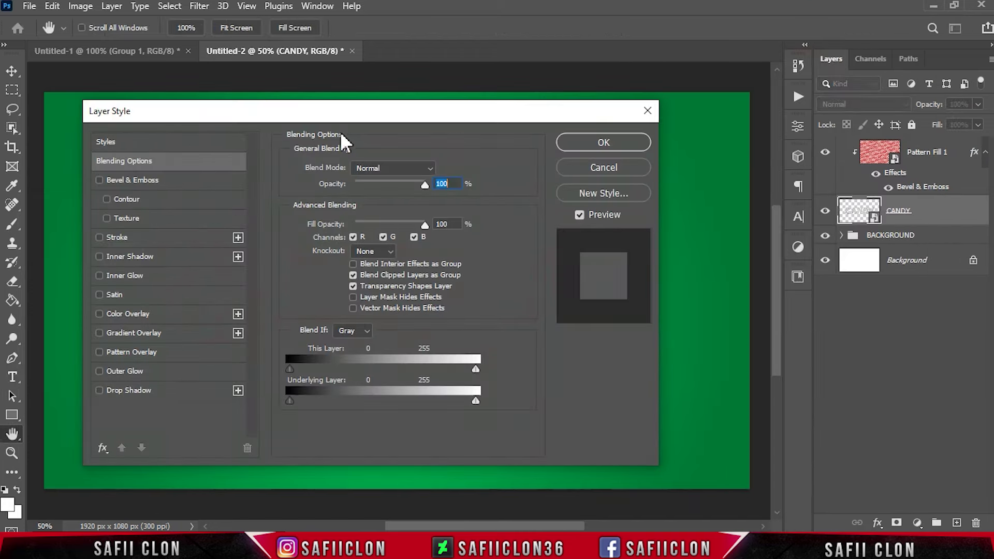
pyautogui.moveTo(241, 107); pyautogui.dragTo(839, 100)
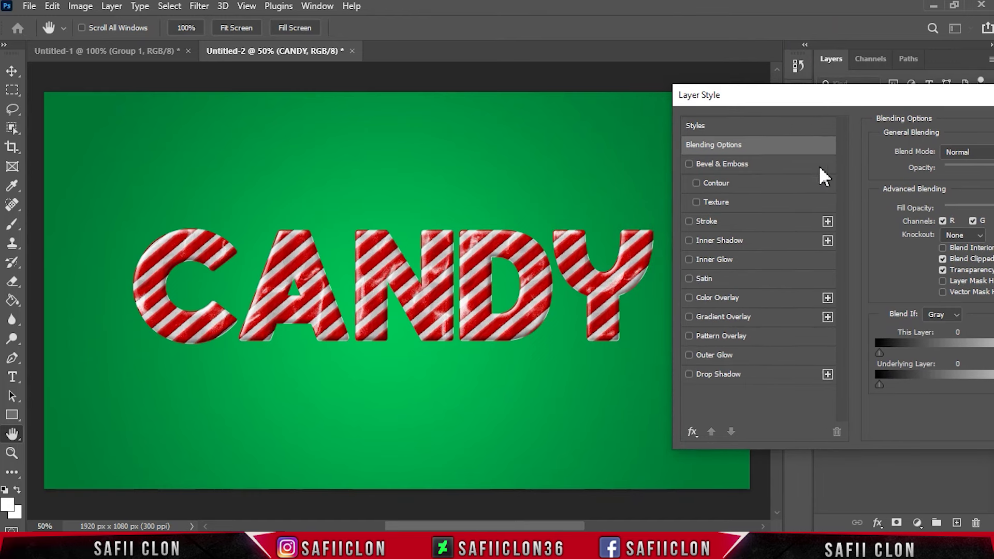
pyautogui.click(744, 374)
pyautogui.moveTo(919, 99)
pyautogui.mouseDown()
pyautogui.moveTo(830, 109)
pyautogui.moveTo(831, 119)
pyautogui.mouseUp()
# Step: Set the drop shadow to 86° angle, 11 px distance, 7% spread and 4 px size
pyautogui.moveTo(851, 211); pyautogui.dragTo(882, 188)
pyautogui.moveTo(850, 234); pyautogui.dragTo(860, 234)
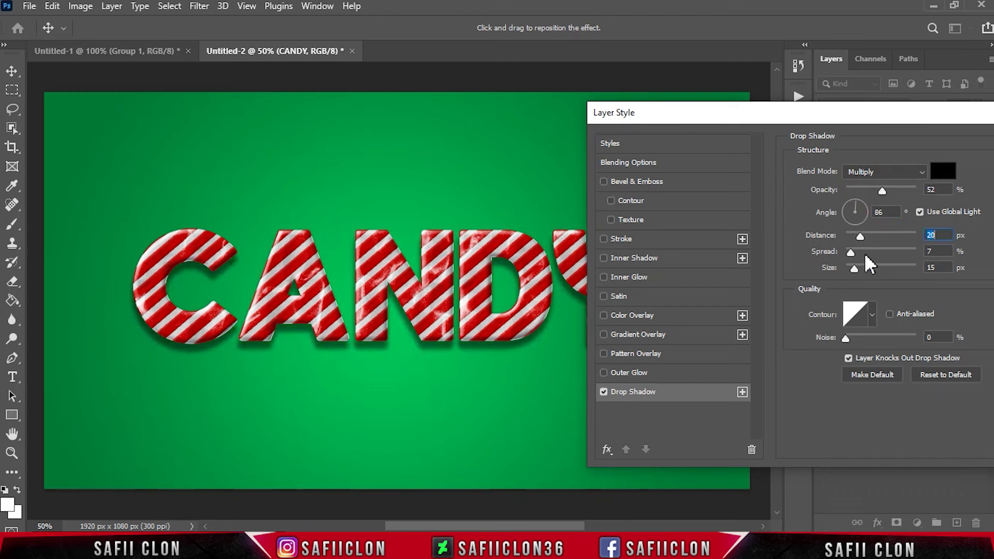
pyautogui.click(850, 252)
pyautogui.moveTo(854, 267); pyautogui.dragTo(851, 266)
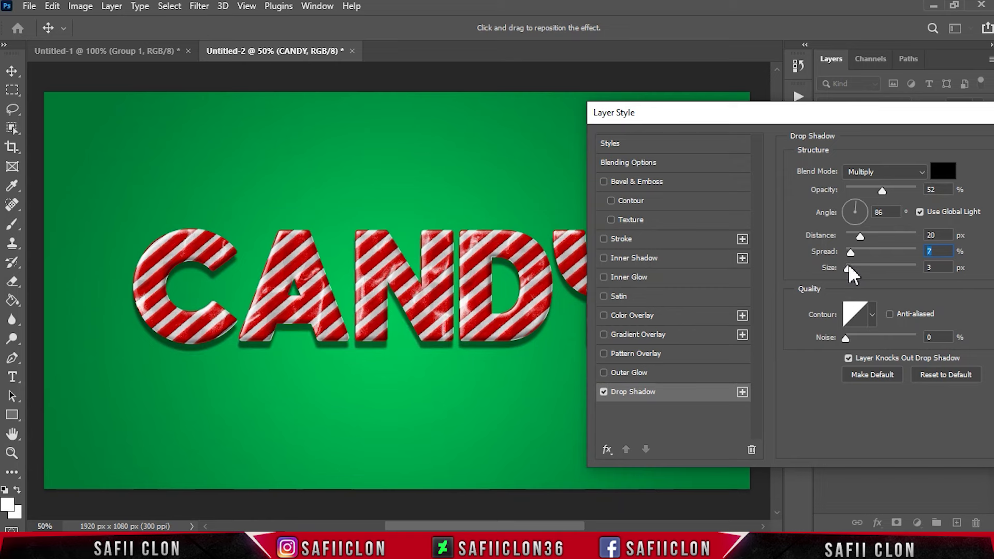
pyautogui.click(847, 267)
pyautogui.moveTo(858, 235); pyautogui.dragTo(854, 235)
pyautogui.click(853, 233)
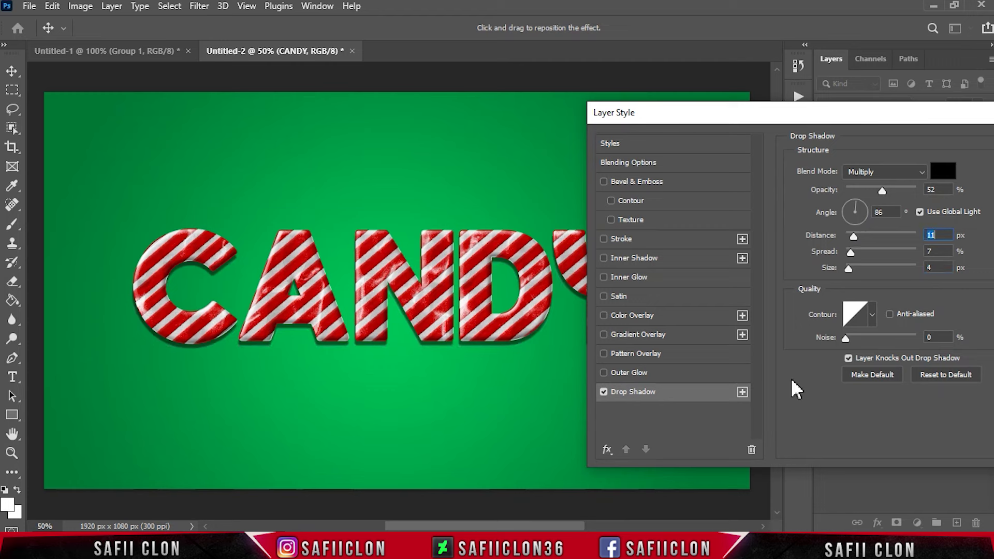
pyautogui.click(742, 392)
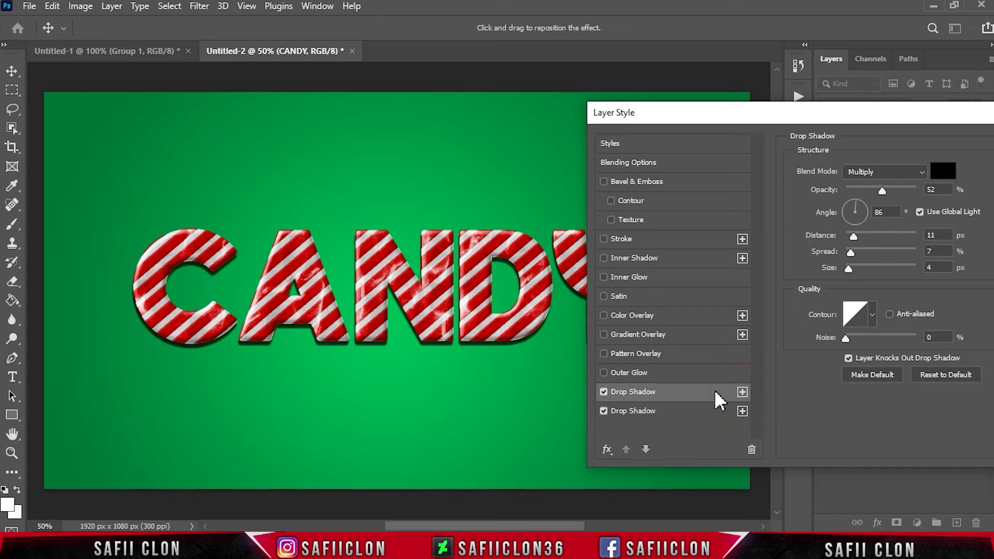
# Step: Make the second shadow 20 px distance, 9 px size, lower opacity; add a third at 30 px, 18 px
pyautogui.moveTo(855, 236); pyautogui.dragTo(860, 235)
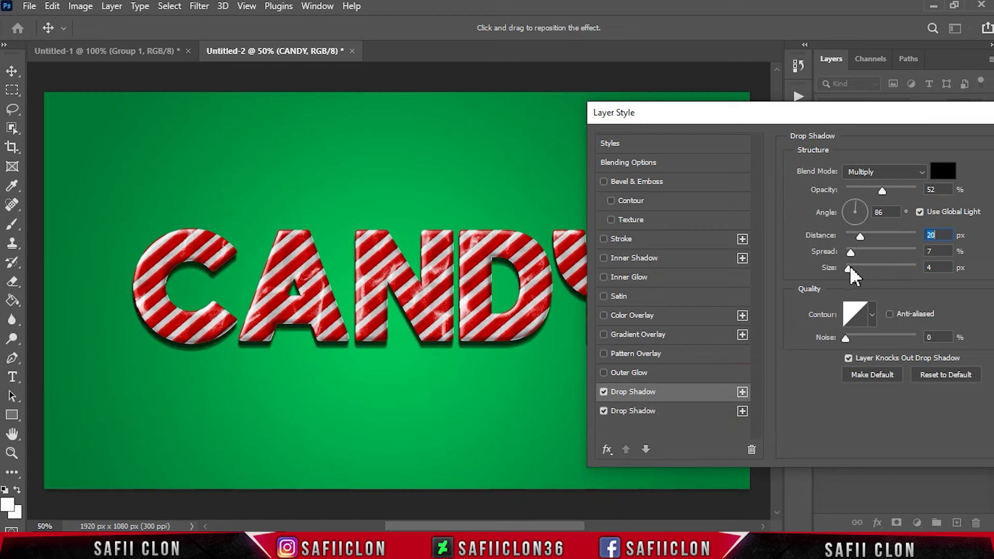
pyautogui.moveTo(849, 266); pyautogui.dragTo(853, 267)
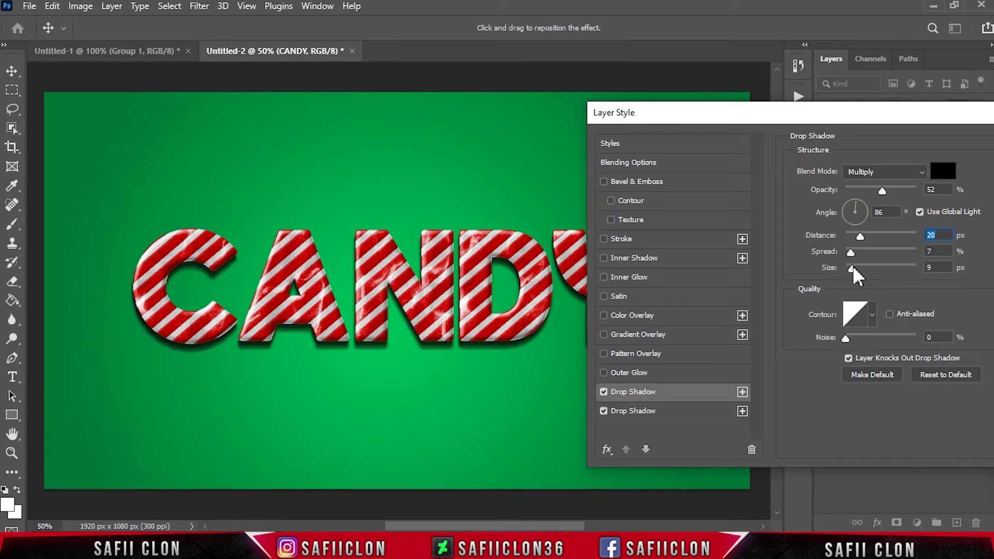
pyautogui.moveTo(881, 190); pyautogui.dragTo(879, 189)
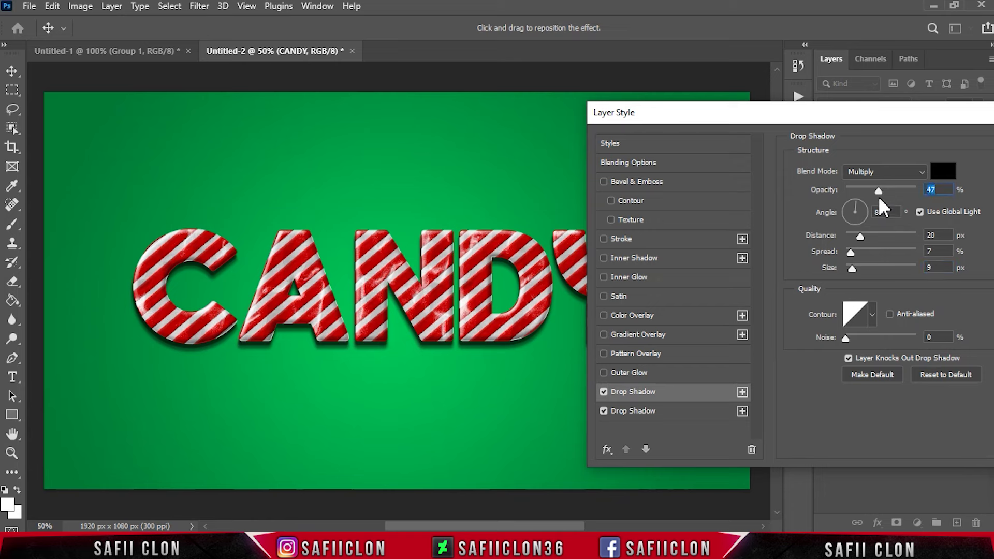
pyautogui.click(742, 391)
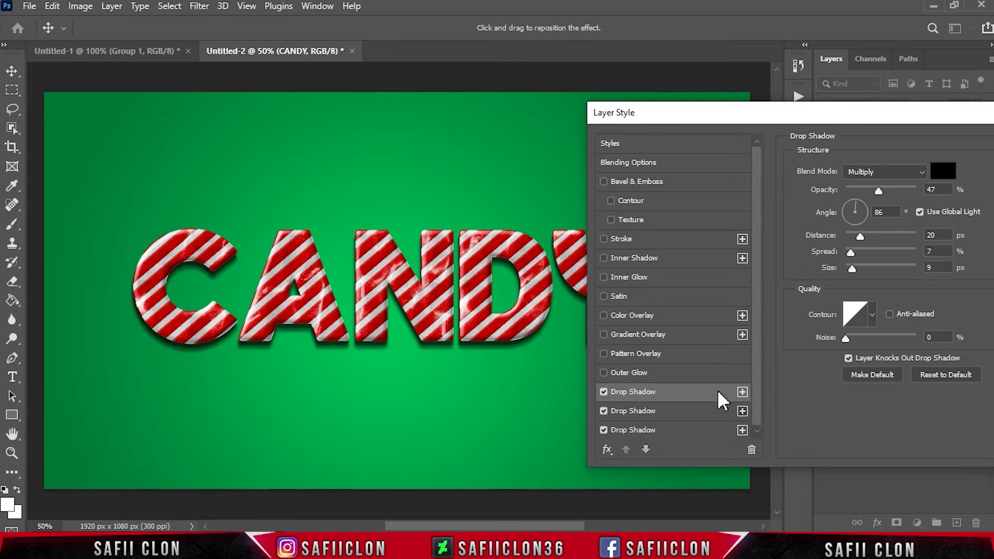
pyautogui.moveTo(861, 236); pyautogui.dragTo(869, 240)
pyautogui.click(868, 234)
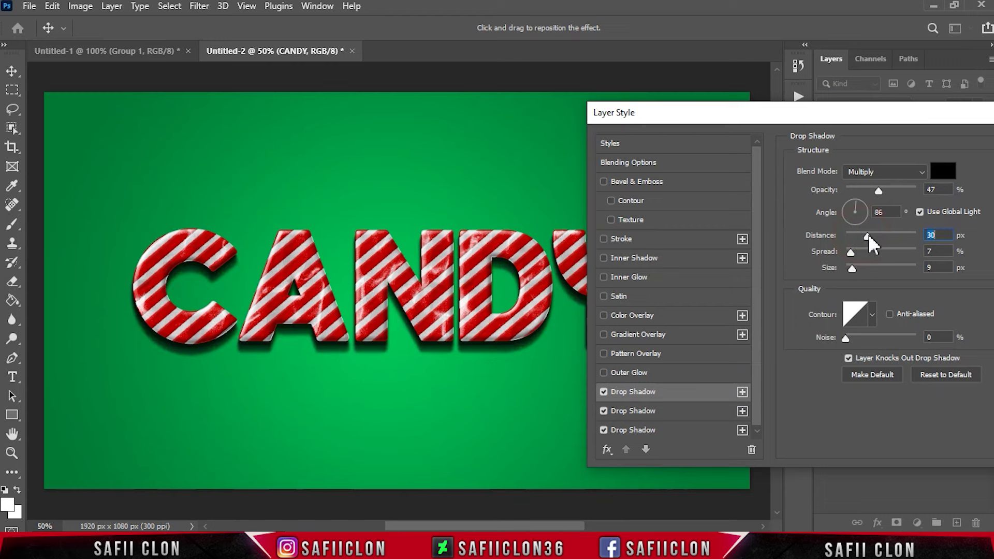
pyautogui.moveTo(852, 266); pyautogui.dragTo(855, 266)
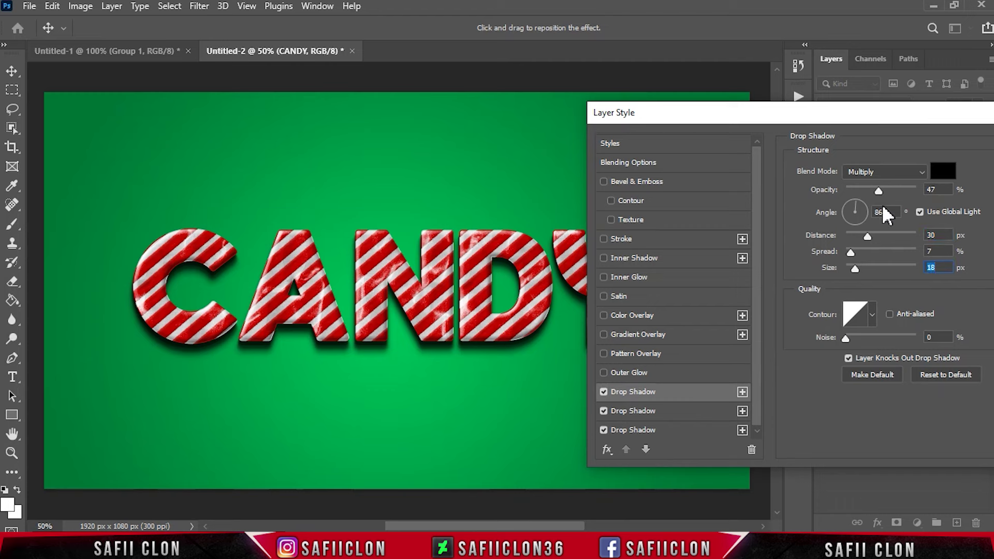
pyautogui.moveTo(878, 191); pyautogui.dragTo(874, 189)
# Step: Add a fourth drop shadow at 41 px distance, 32 px size and 25% opacity
pyautogui.click(743, 391)
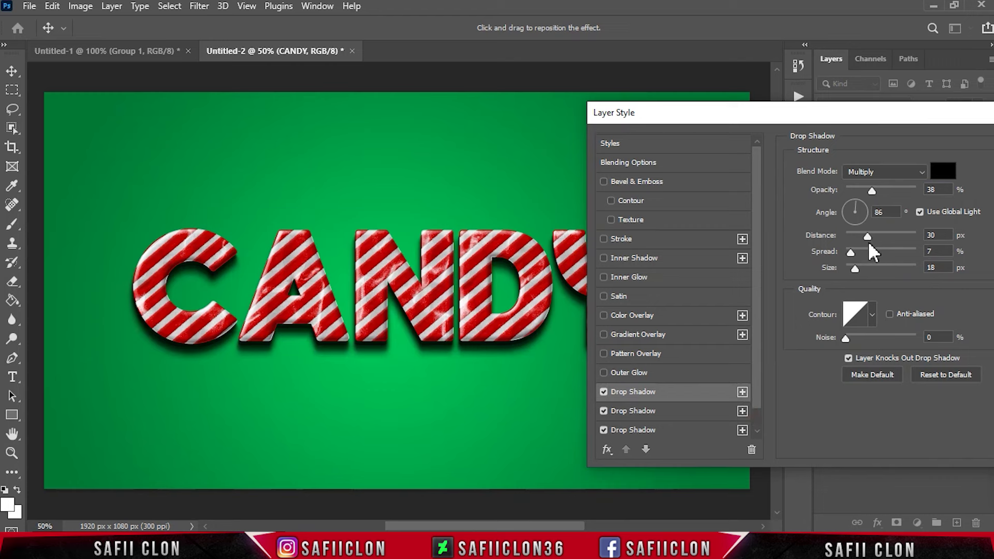
pyautogui.moveTo(868, 235); pyautogui.dragTo(878, 234)
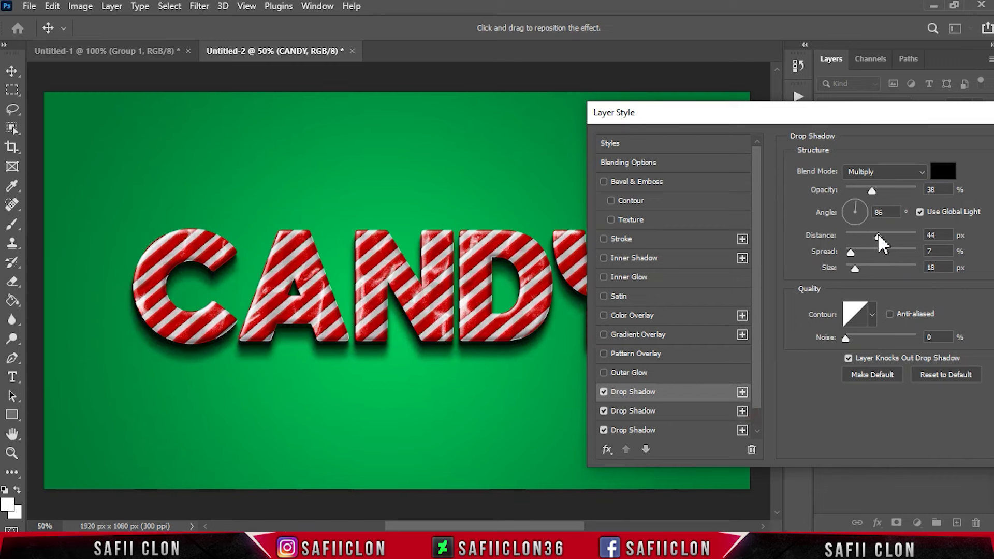
pyautogui.click(875, 234)
pyautogui.moveTo(855, 266); pyautogui.dragTo(859, 266)
pyautogui.click(859, 265)
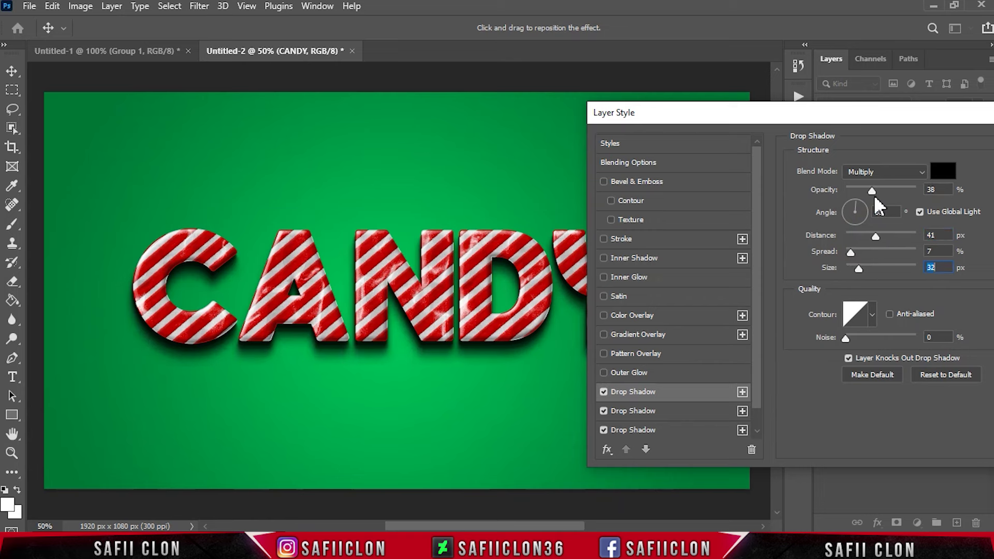
pyautogui.moveTo(868, 188); pyautogui.dragTo(863, 188)
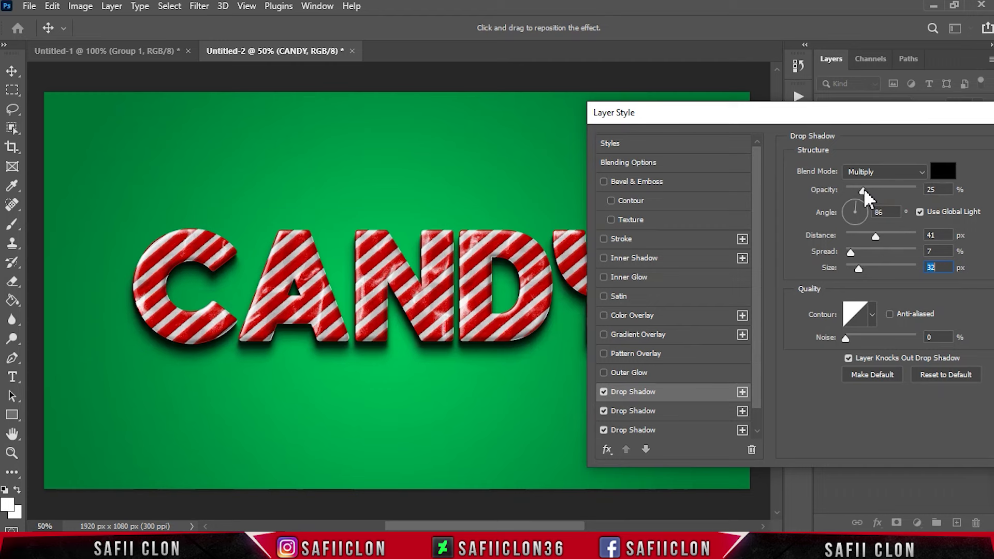
# Step: Add a fifth drop shadow at 16% opacity, 61 px distance, 27 px size, and apply the style
pyautogui.click(743, 391)
pyautogui.click(673, 391)
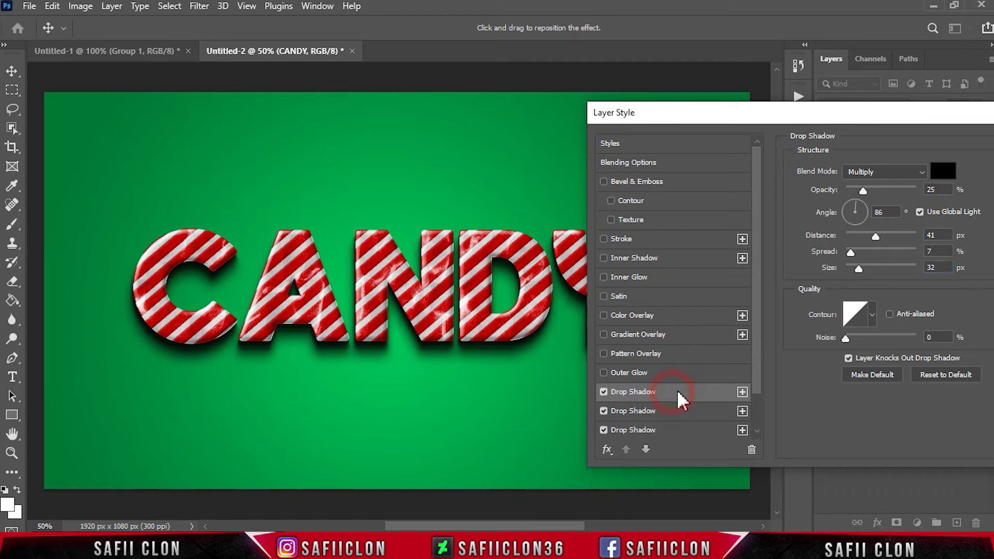
pyautogui.moveTo(875, 235); pyautogui.dragTo(886, 234)
pyautogui.moveTo(858, 268); pyautogui.dragTo(857, 268)
pyautogui.moveTo(863, 189); pyautogui.dragTo(856, 188)
pyautogui.moveTo(843, 117); pyautogui.dragTo(402, 116)
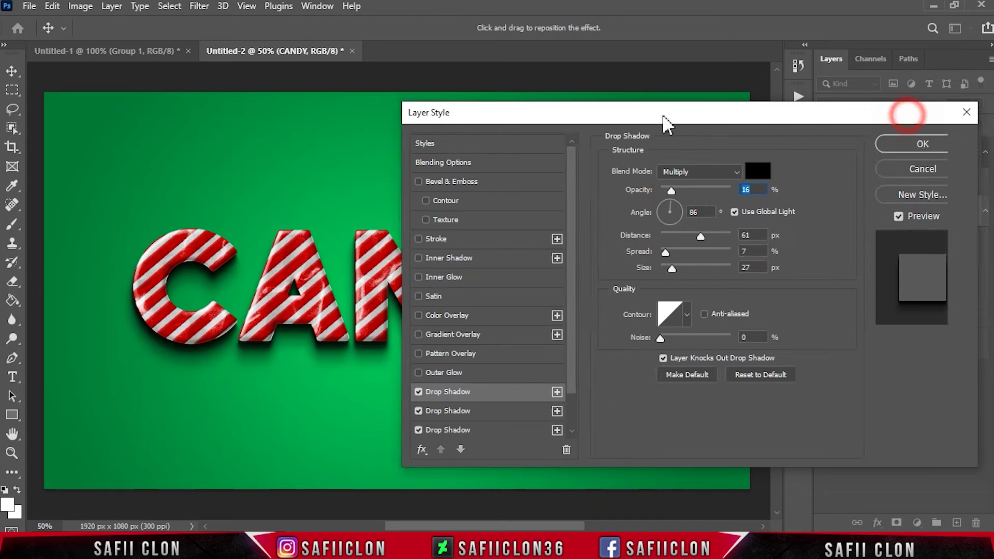
pyautogui.click(672, 137)
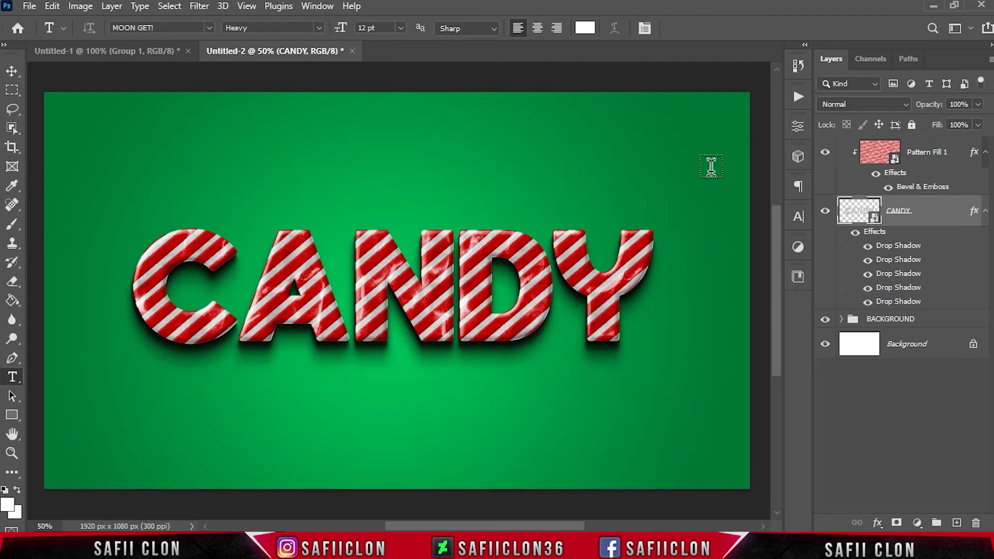
# Step: Zoom in and out on the striped letters and toggle the CANDY and Pattern Fill layers to compare
pyautogui.hotkey('ctrl', '-')
pyautogui.hotkey('ctrl', '+')
pyautogui.hotkey('ctrl', '+')
pyautogui.hotkey('ctrl', '+')
pyautogui.hotkey('ctrl', '+')
pyautogui.hotkey('ctrl', '-')
pyautogui.hotkey('ctrl', '-')
pyautogui.hotkey('ctrl', '+')
pyautogui.hotkey('ctrl', '+')
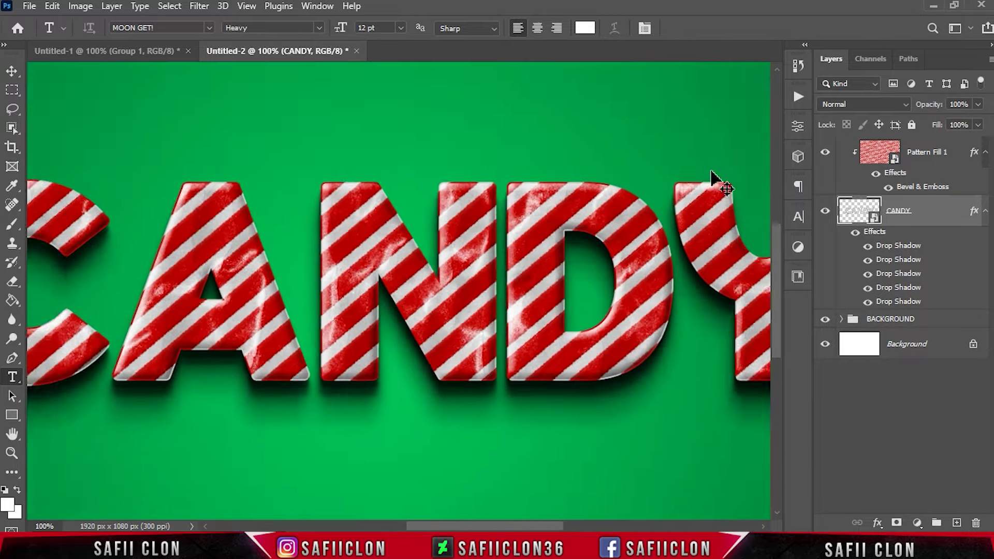
pyautogui.hotkey('ctrl', '-')
pyautogui.hotkey('ctrl', '-')
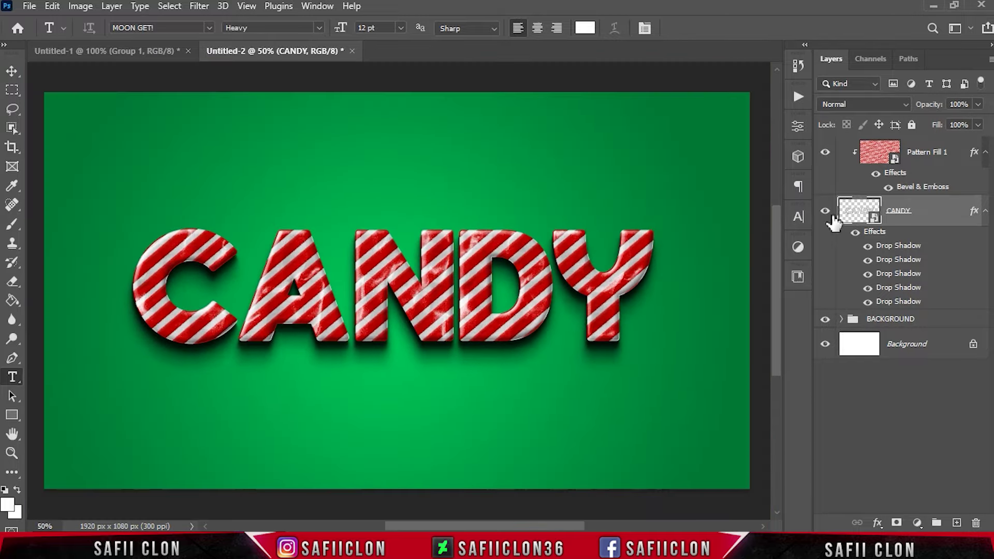
pyautogui.click(825, 211)
pyautogui.click(855, 232)
pyautogui.click(825, 153)
# Step: Open the CANDY smart object and retype the word CANDY as SC
pyautogui.doubleClick(874, 217)
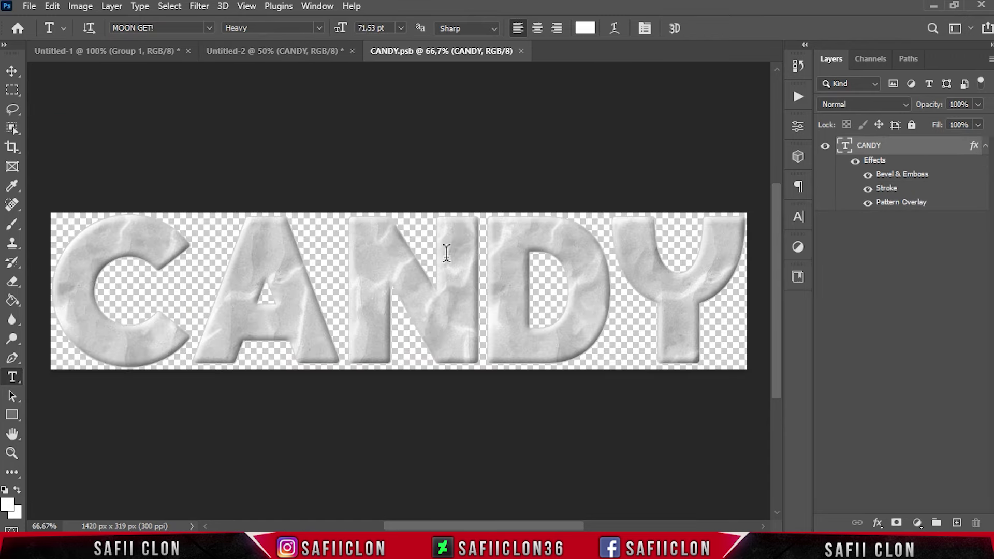
pyautogui.moveTo(13, 377); pyautogui.dragTo(47, 382)
pyautogui.click(209, 280)
pyautogui.moveTo(62, 279); pyautogui.dragTo(710, 265)
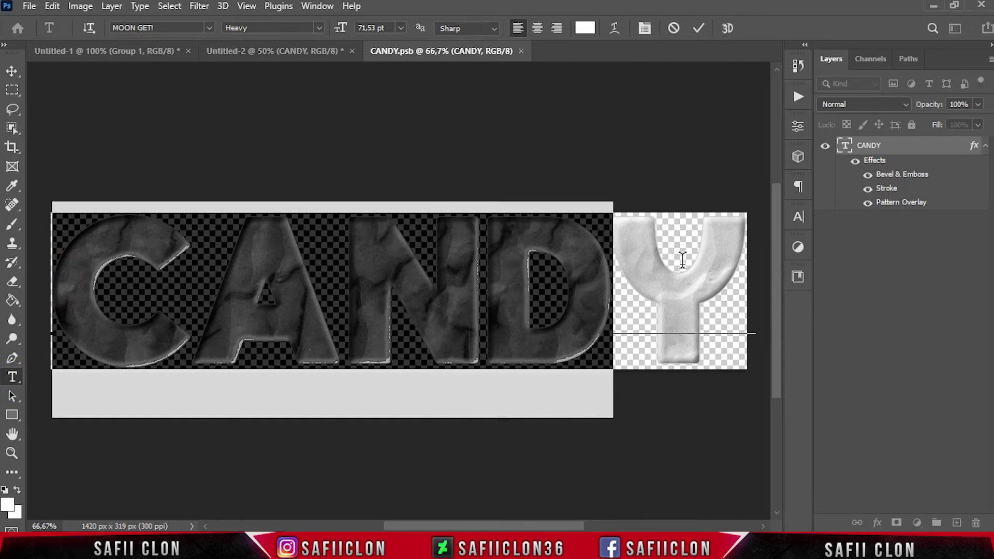
pyautogui.write('SC')
pyautogui.click(699, 29)
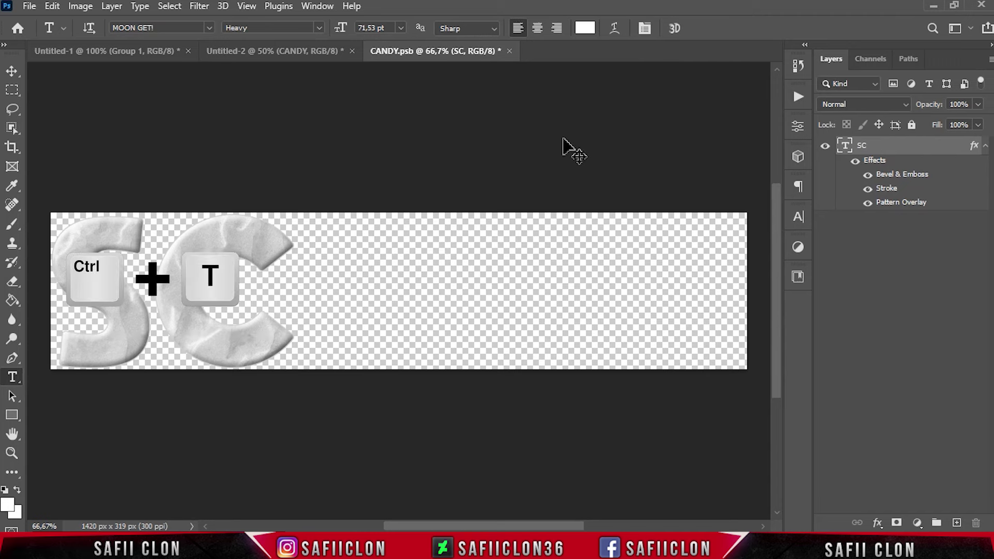
# Step: Move the SC text to the horizontal centre of the canvas and save CANDY.psb
pyautogui.hotkey('ctrl', 't')
pyautogui.moveTo(239, 271); pyautogui.dragTo(441, 271)
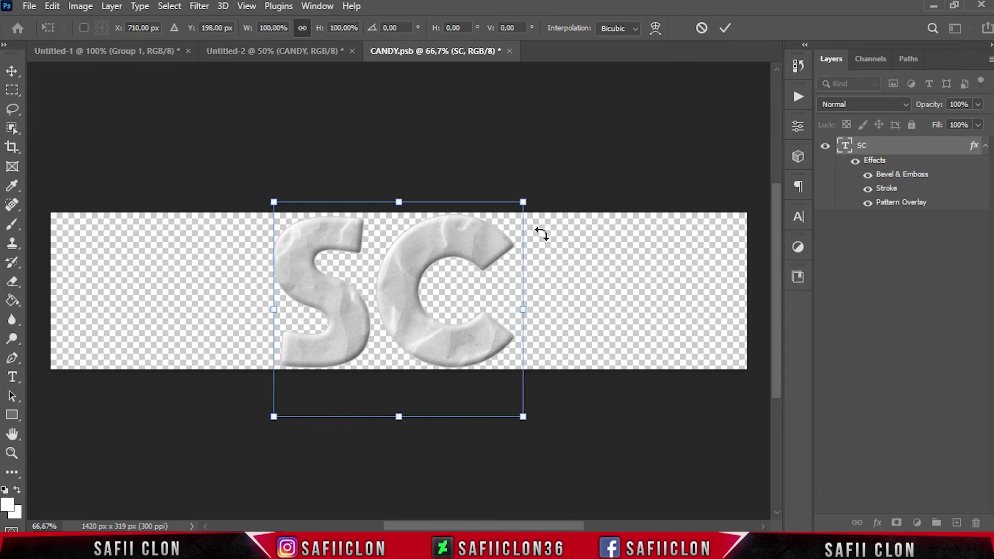
pyautogui.click(725, 30)
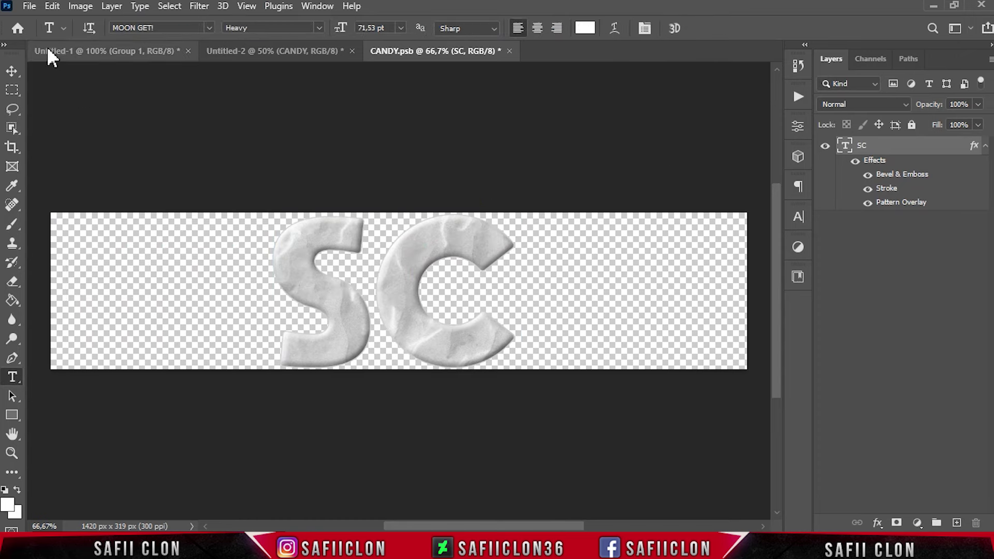
pyautogui.click(30, 7)
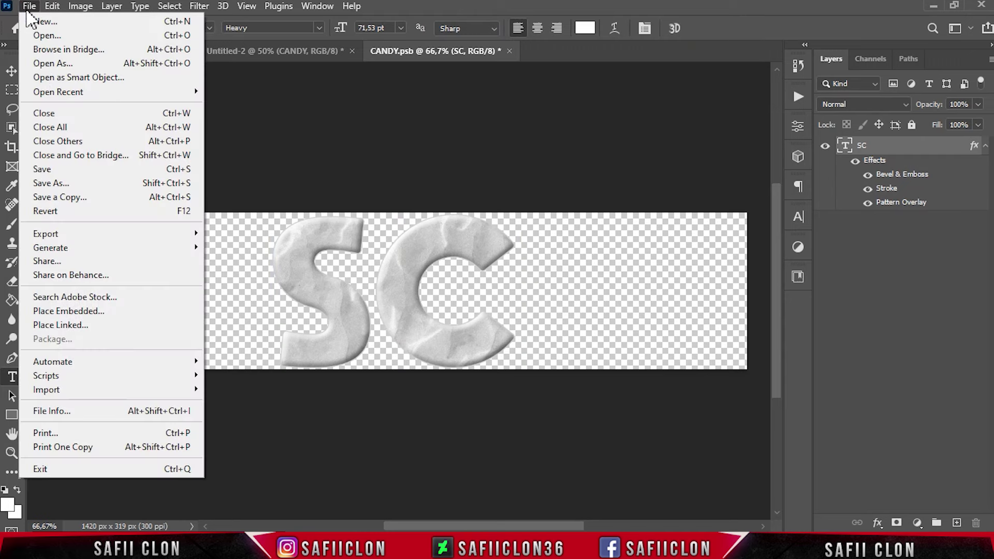
pyautogui.click(63, 169)
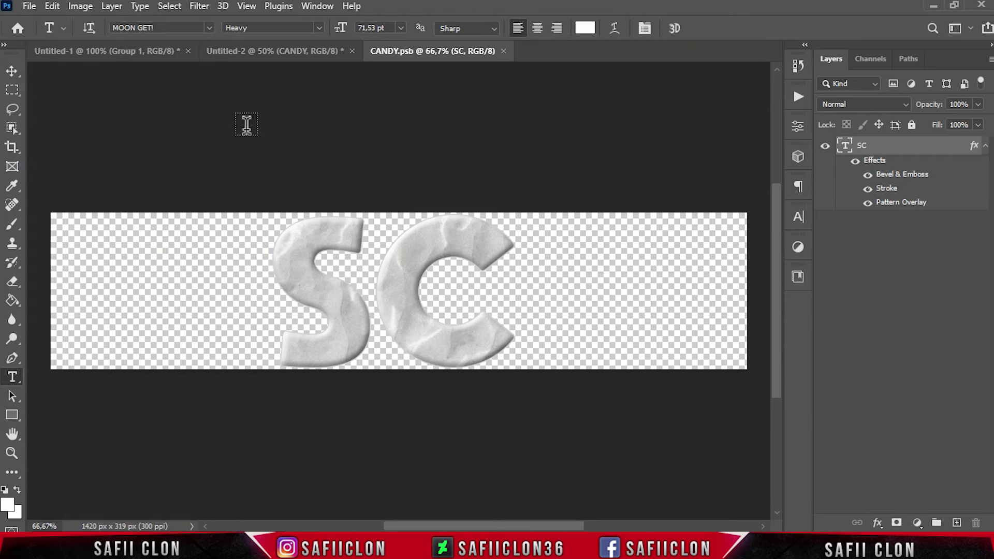
pyautogui.click(252, 50)
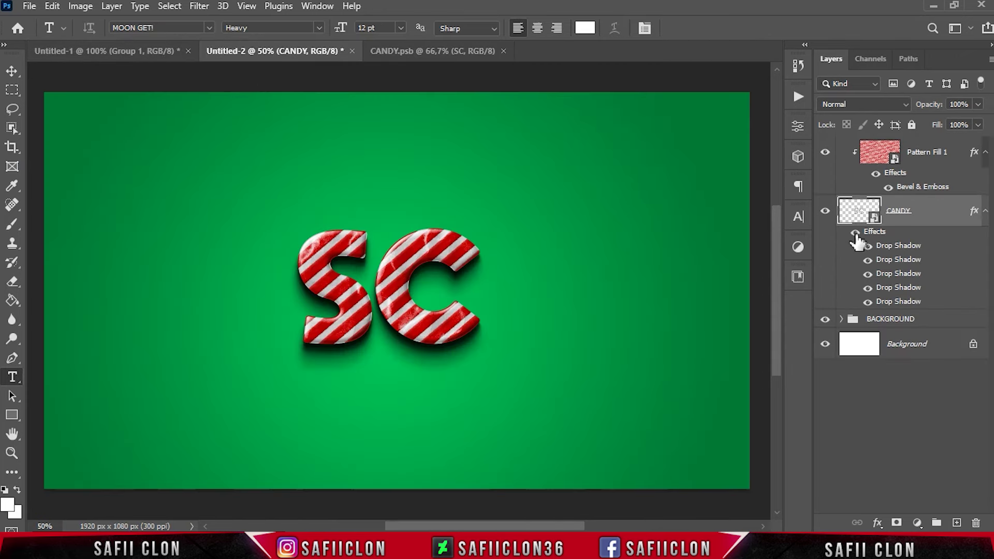
# Step: Toggle the SC layer's effects and visibility and zoom in to check the updated design
pyautogui.click(855, 232)
pyautogui.click(826, 211)
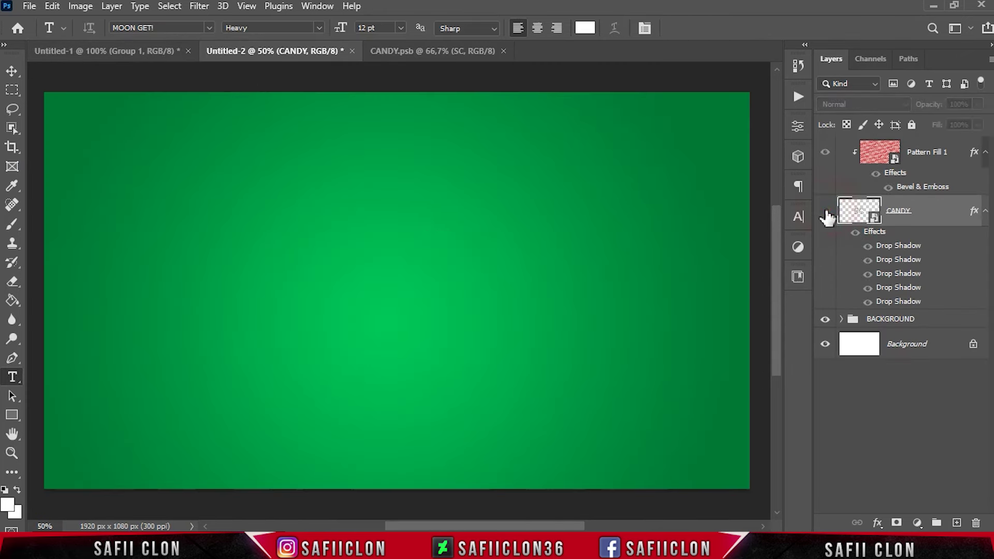
pyautogui.hotkey('ctrl', '=')
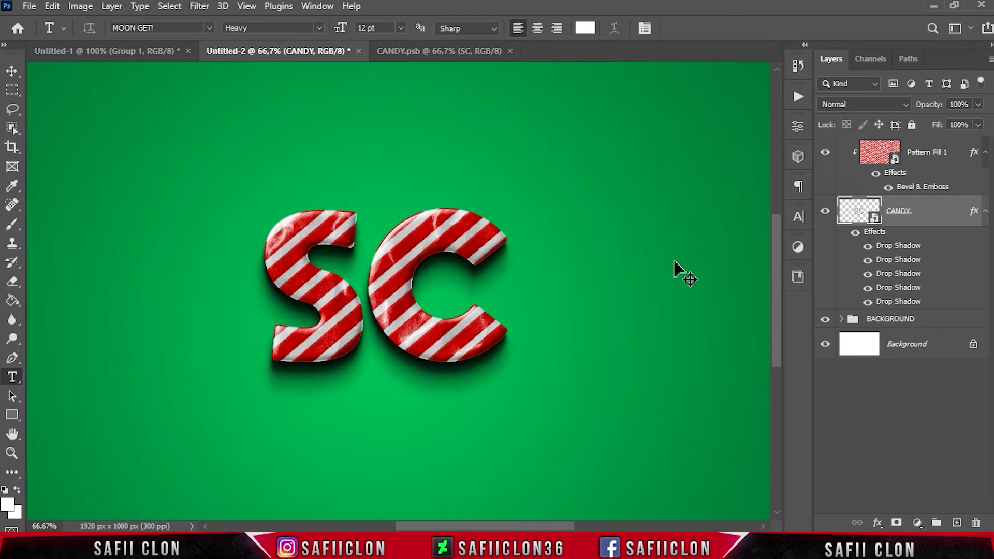
pyautogui.hotkey('ctrl', '=')
pyautogui.hotkey('ctrl', '=')
pyautogui.hotkey('ctrl', '-')
pyautogui.hotkey('ctrl', '-')
pyautogui.hotkey('ctrl', '-')
pyautogui.hotkey('ctrl', '-')
pyautogui.hotkey('ctrl', '=')
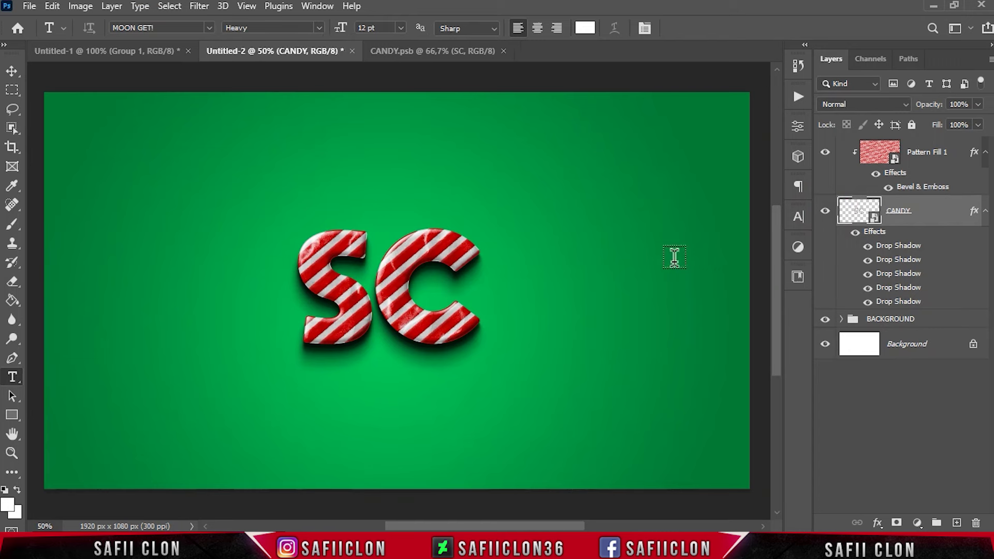
# Step: Revert in History to the state before Update Smart Objects so CANDY shows again
pyautogui.click(798, 65)
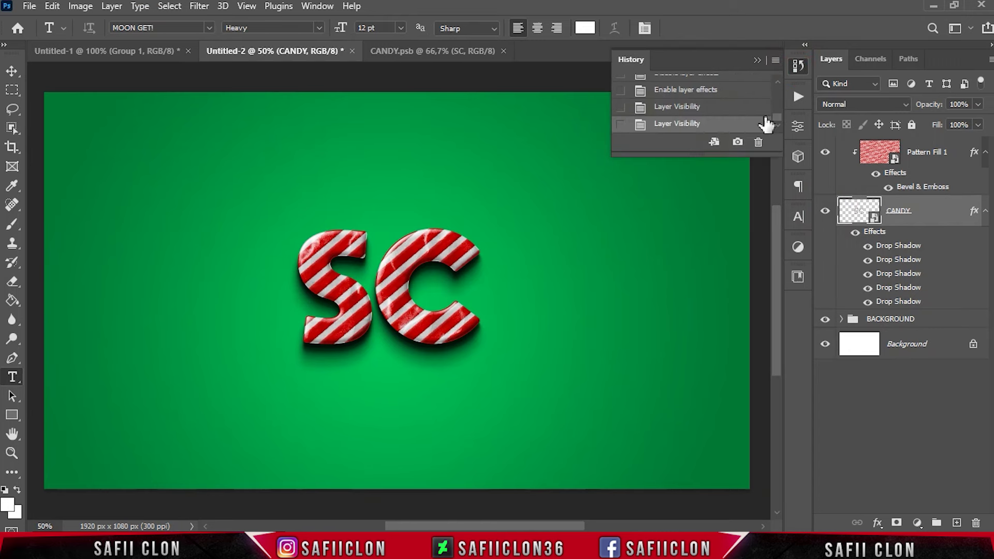
pyautogui.moveTo(703, 153); pyautogui.dragTo(702, 383)
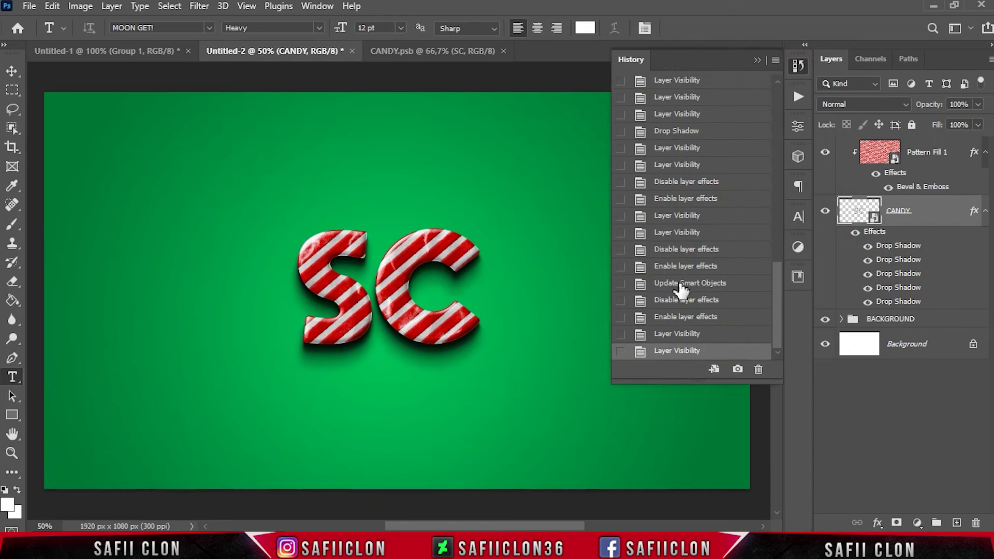
pyautogui.click(683, 266)
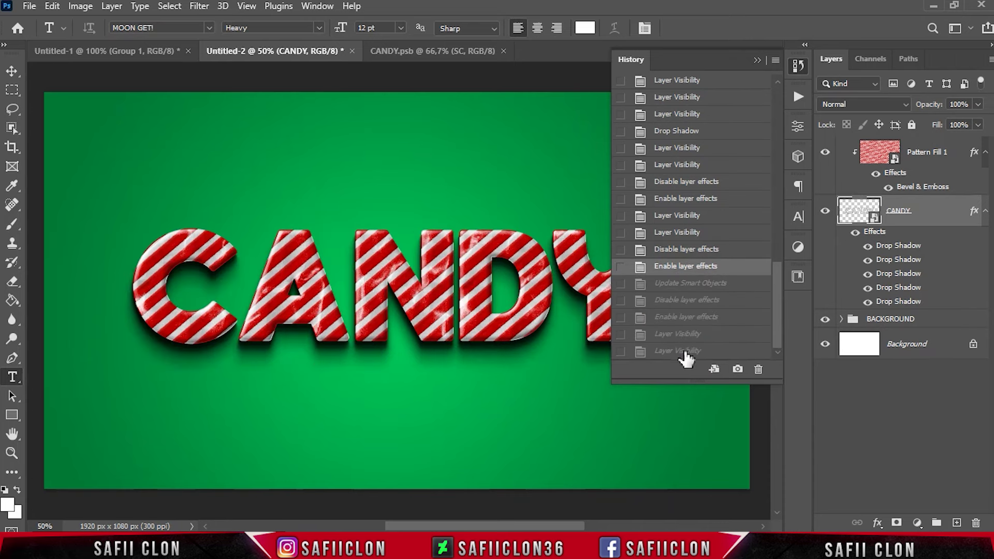
pyautogui.click(684, 352)
pyautogui.click(682, 268)
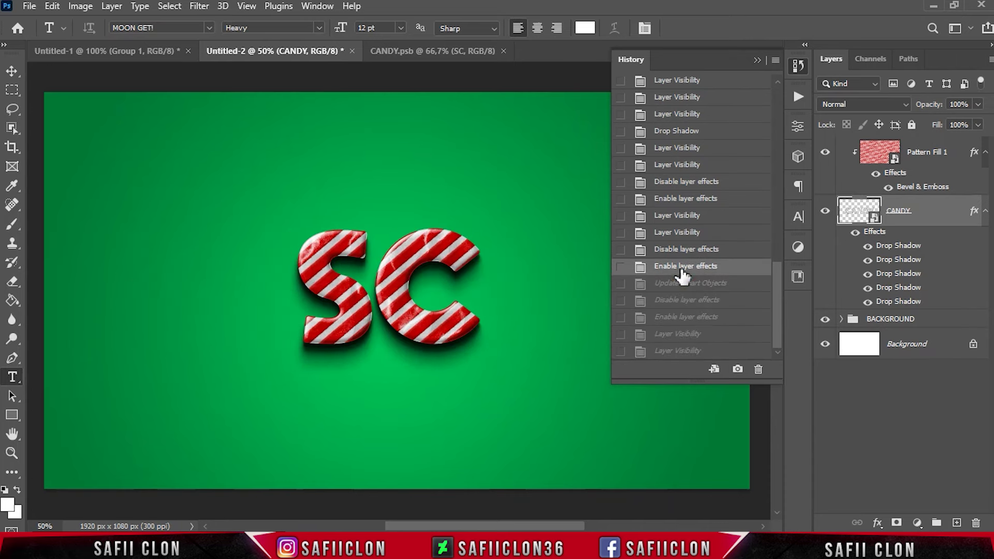
pyautogui.click(756, 60)
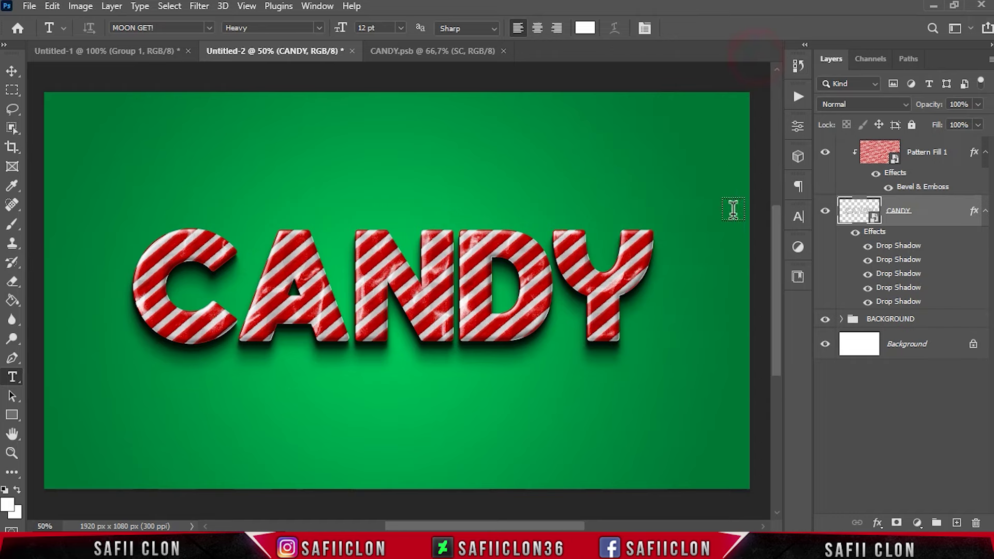
pyautogui.hotkey('ctrl', '+')
pyautogui.hotkey('ctrl', '+')
pyautogui.hotkey('ctrl', '-')
pyautogui.hotkey('ctrl', '-')
pyautogui.hotkey('ctrl', '-')
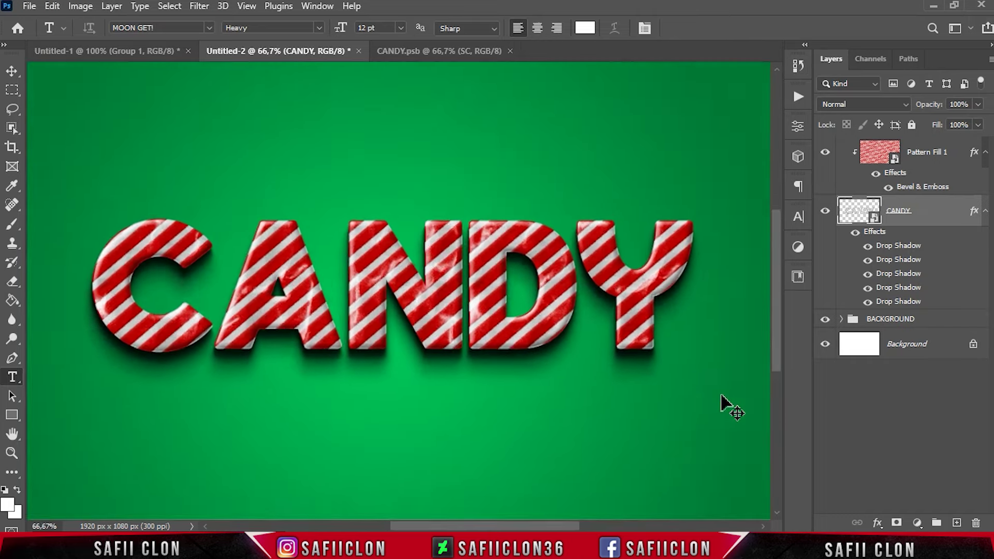